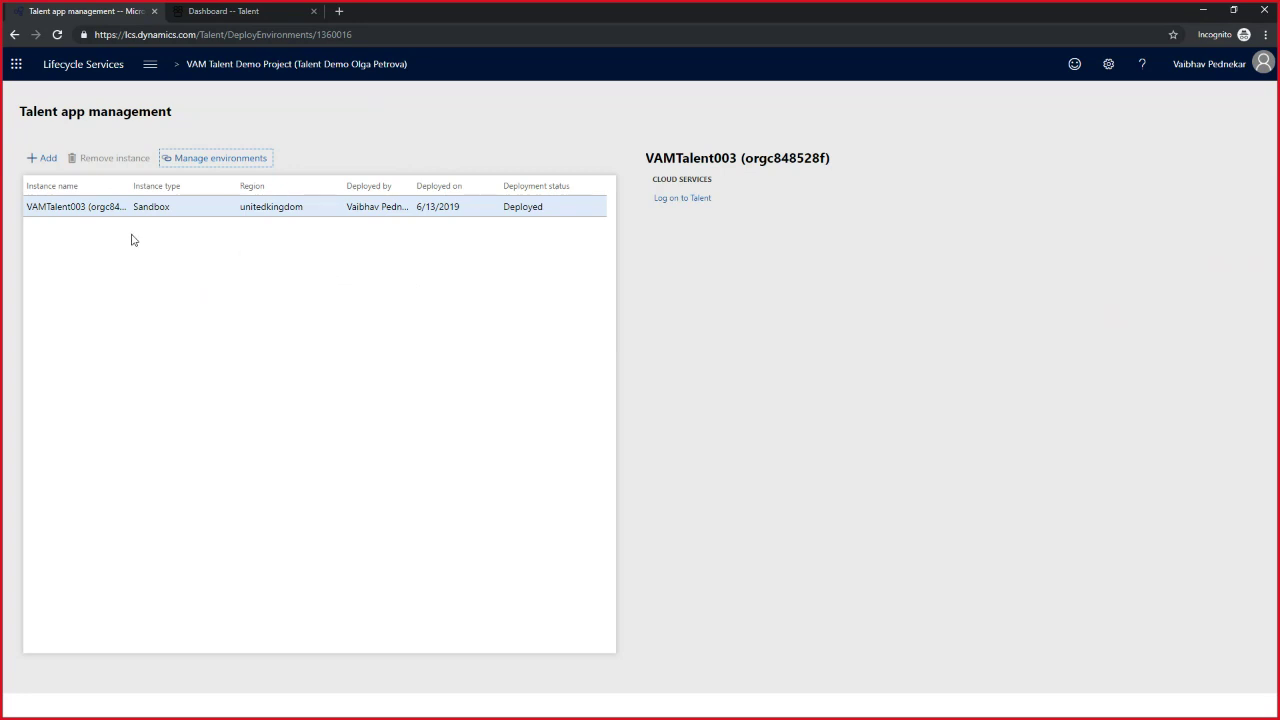
Examine the instance types offered for a new Talent instance, cancel the form, and return to the presentation's next slide.
left_click(46, 160)
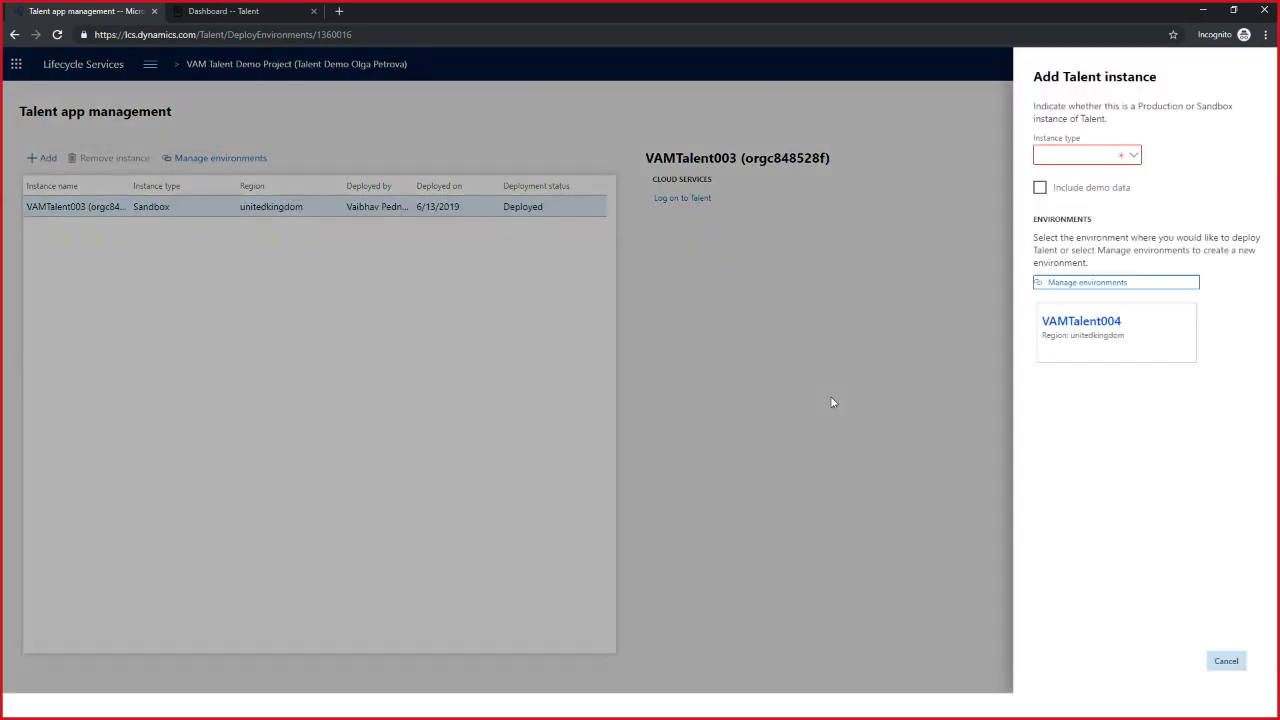
left_click(1057, 156)
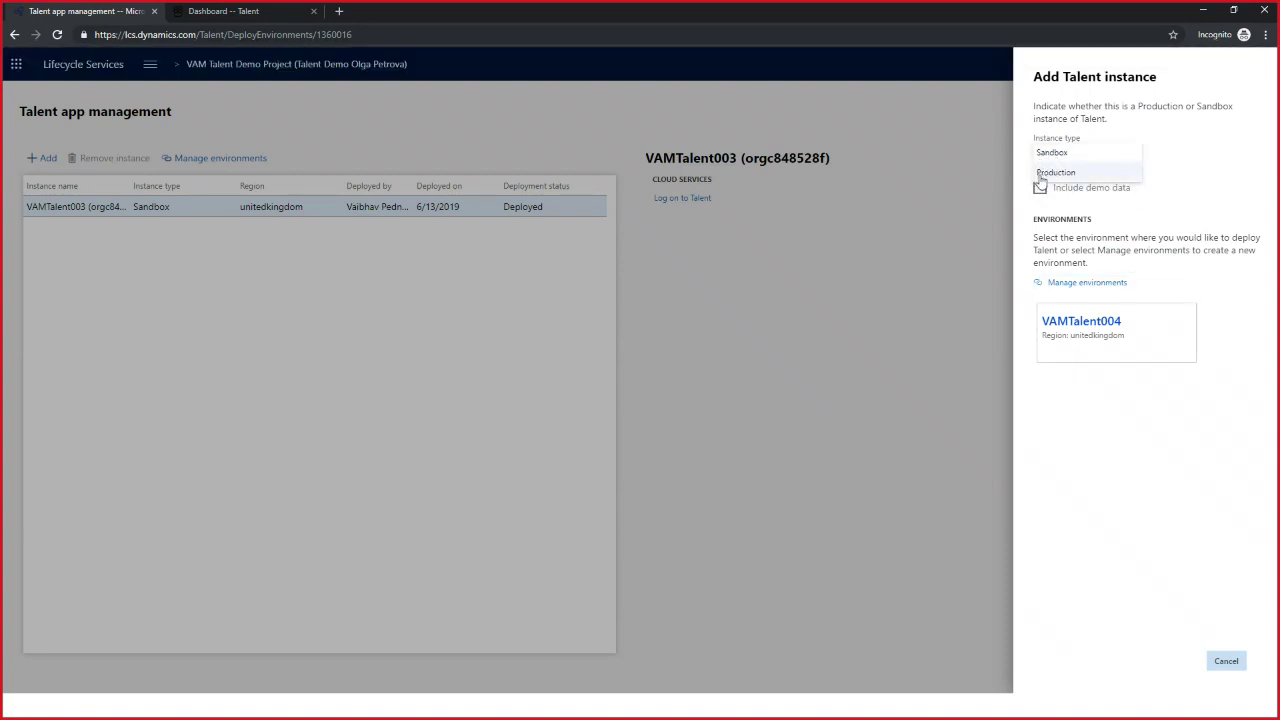
left_click(1137, 197)
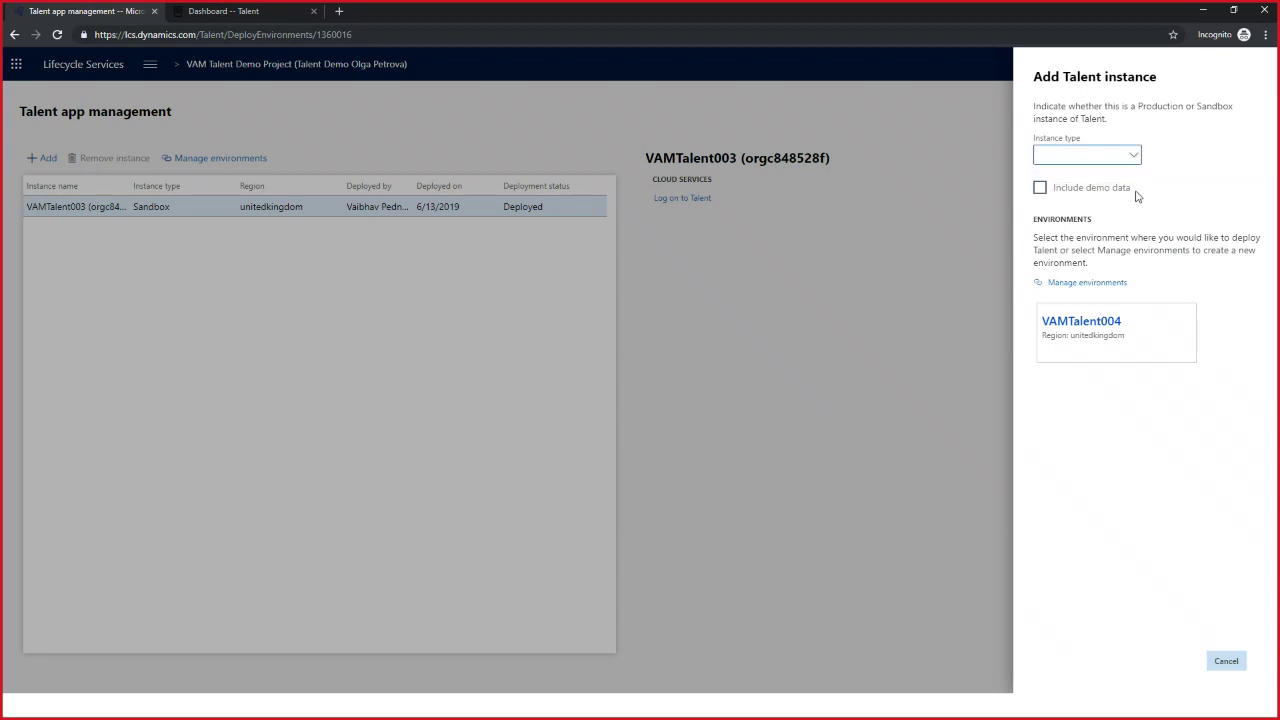
left_click(1041, 152)
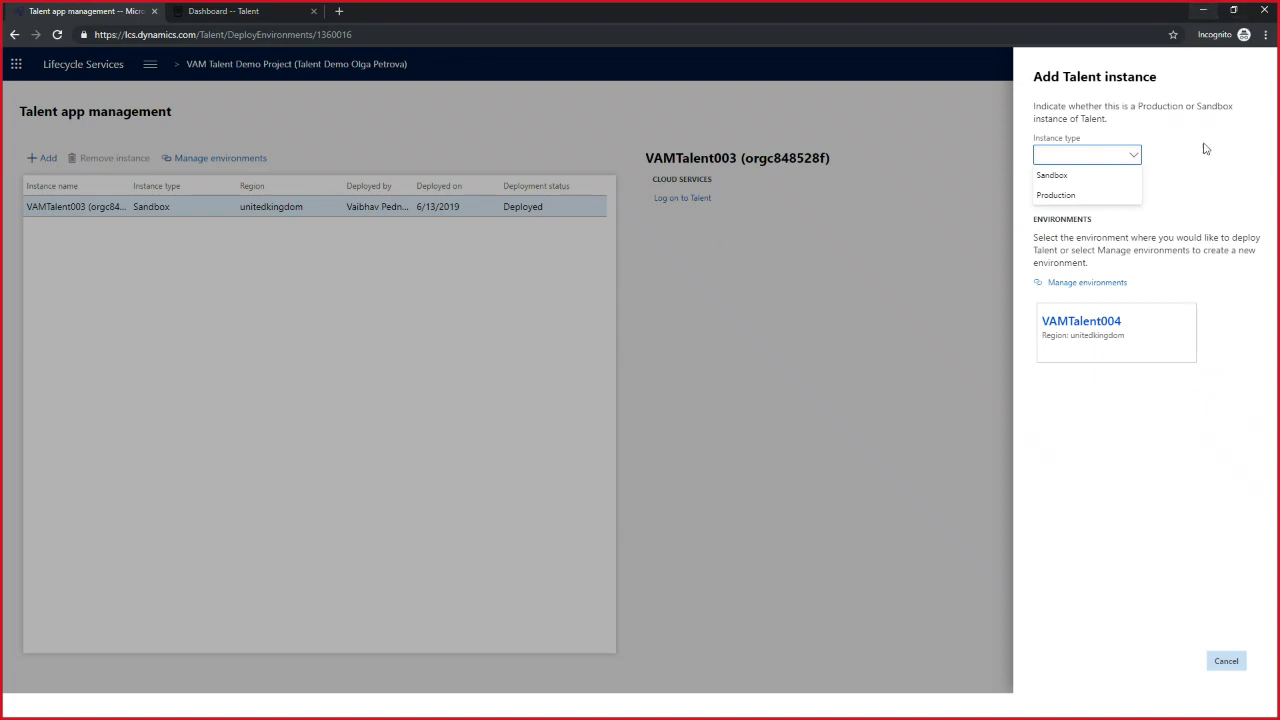
left_click(1224, 660)
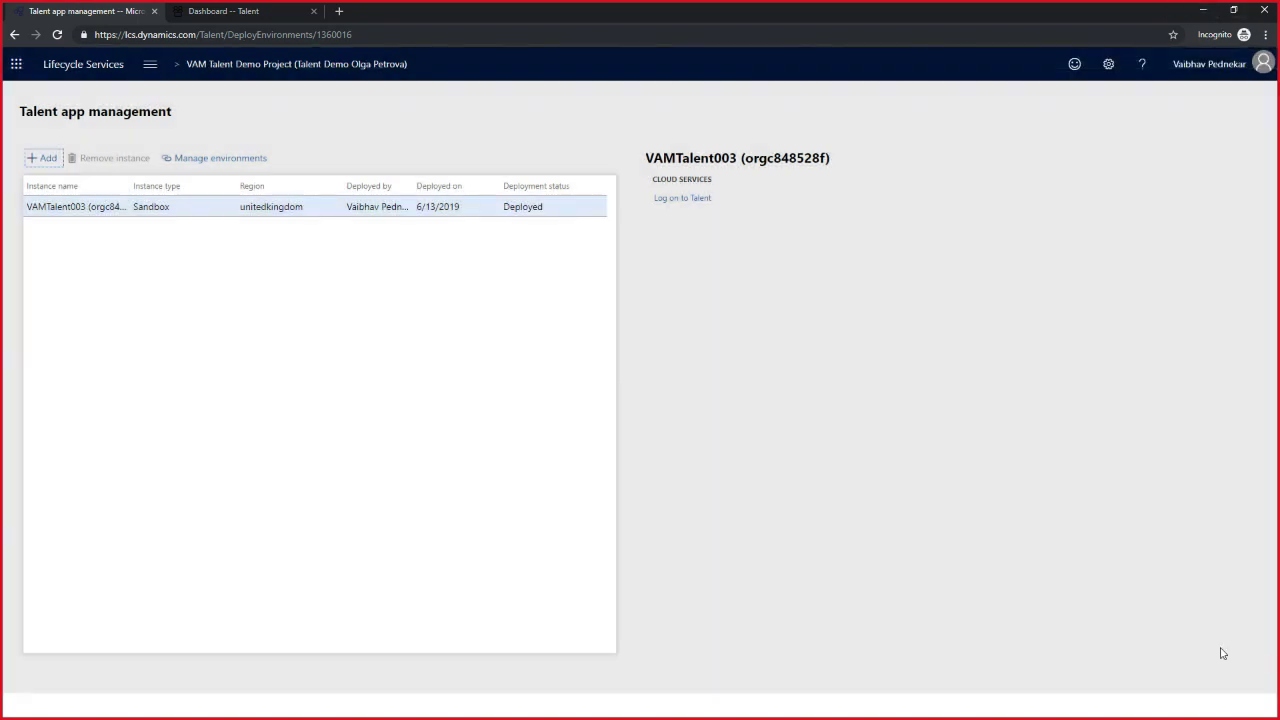
left_click(1203, 11)
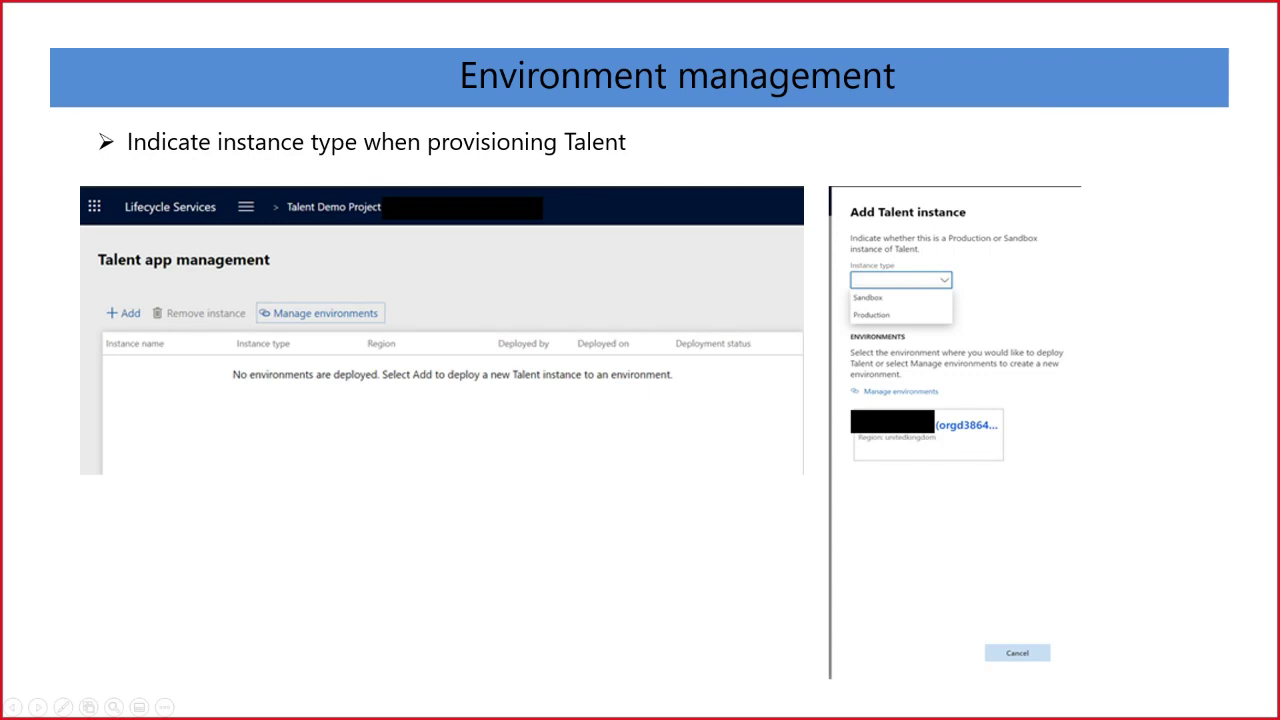
key("Right")
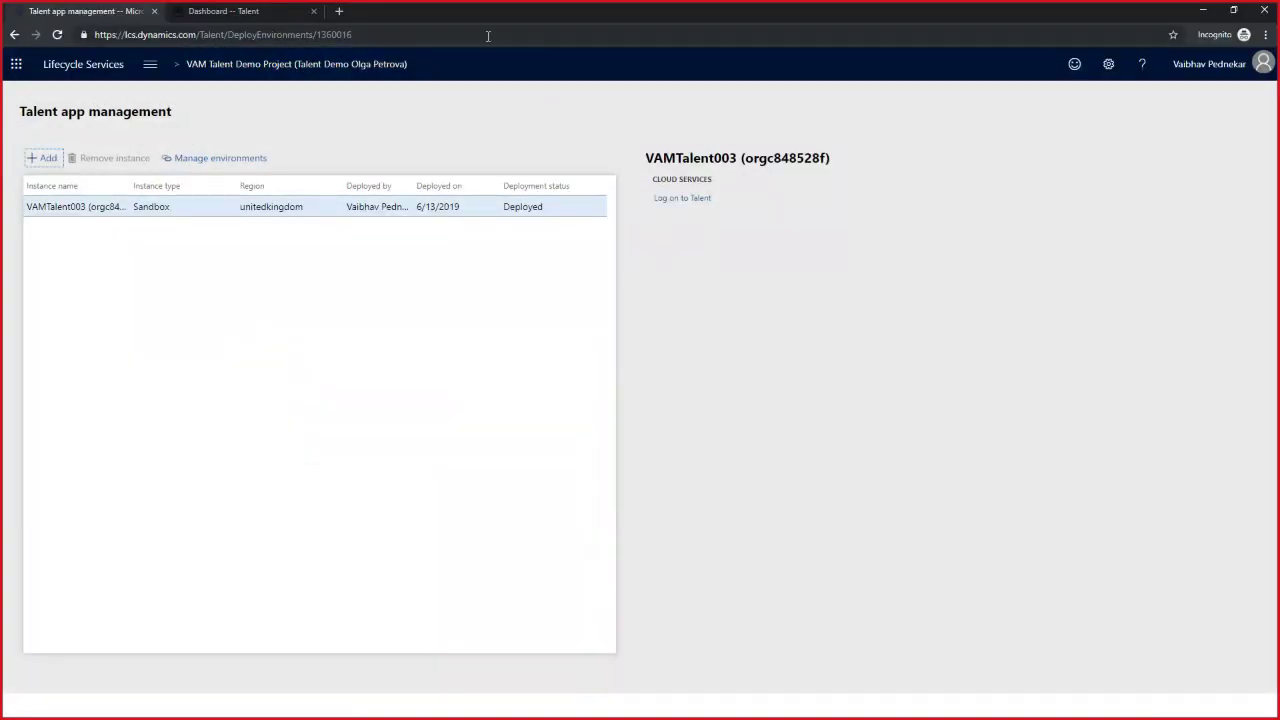
In Talent, search for the workflow pages and open Human resource workflows under Leave and absence setup, ending back at the presentation.
left_click(221, 14)
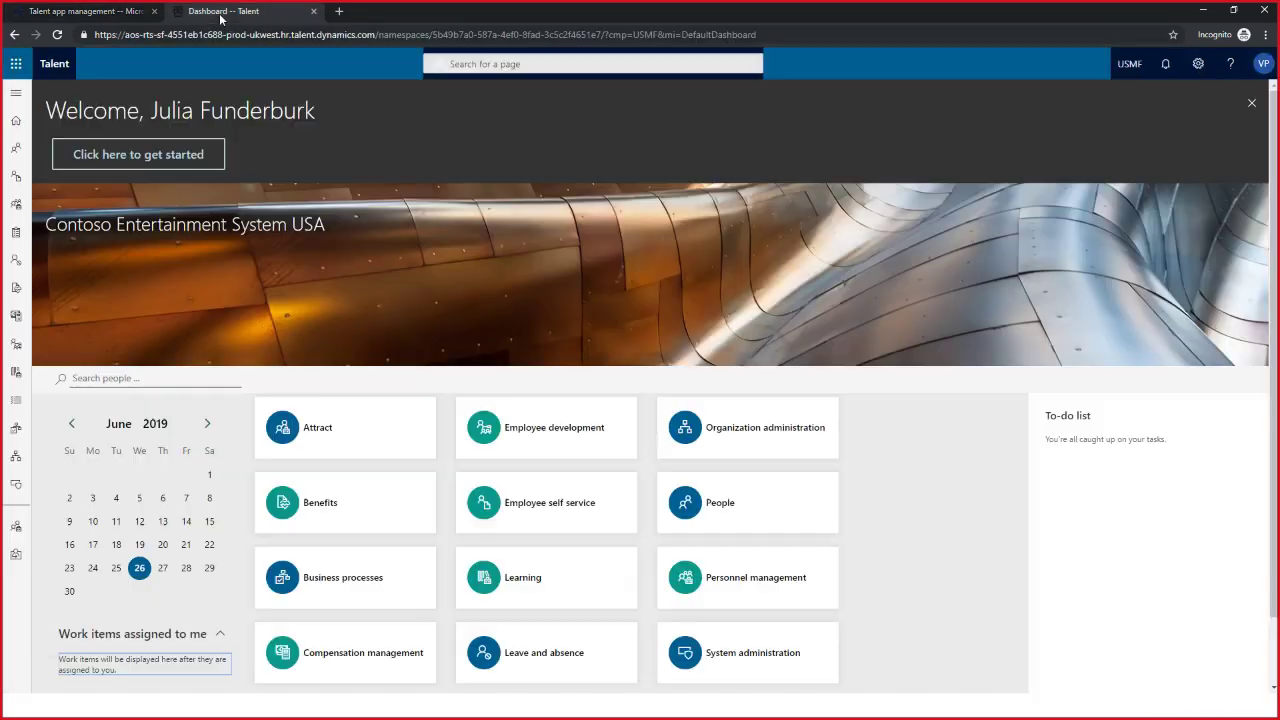
left_click(511, 64)
type("workflow")
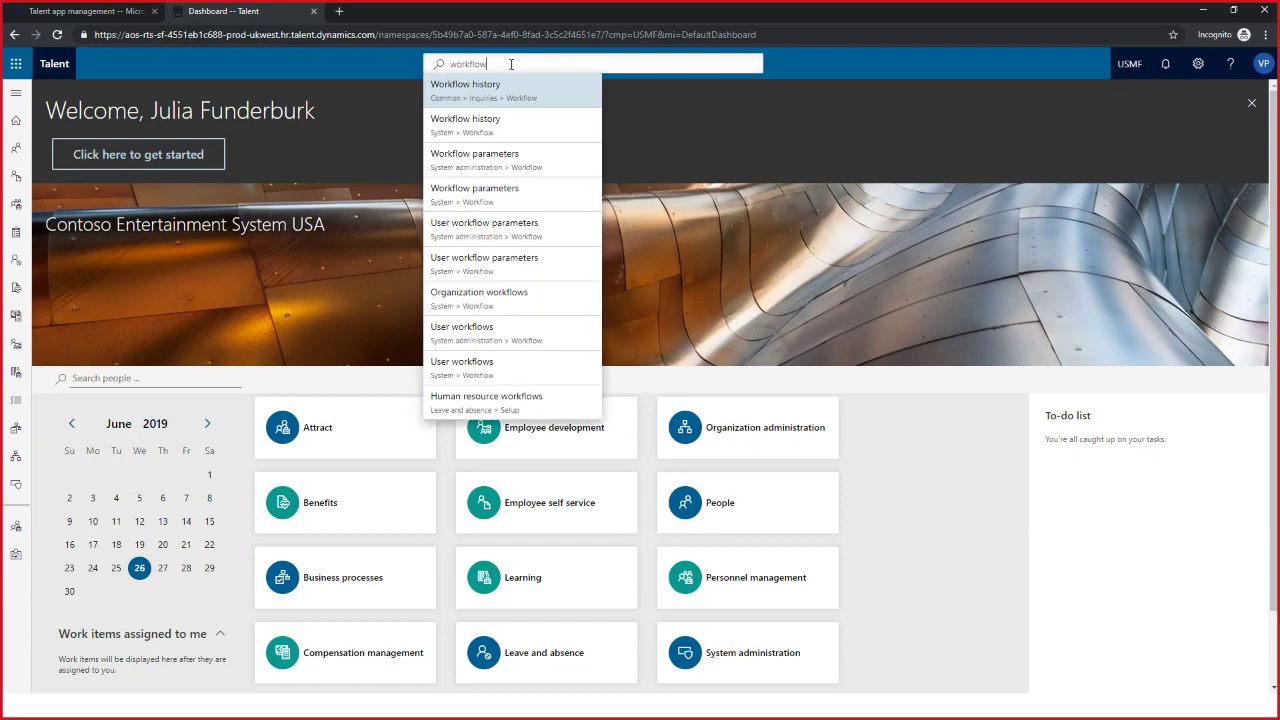
left_click(491, 416)
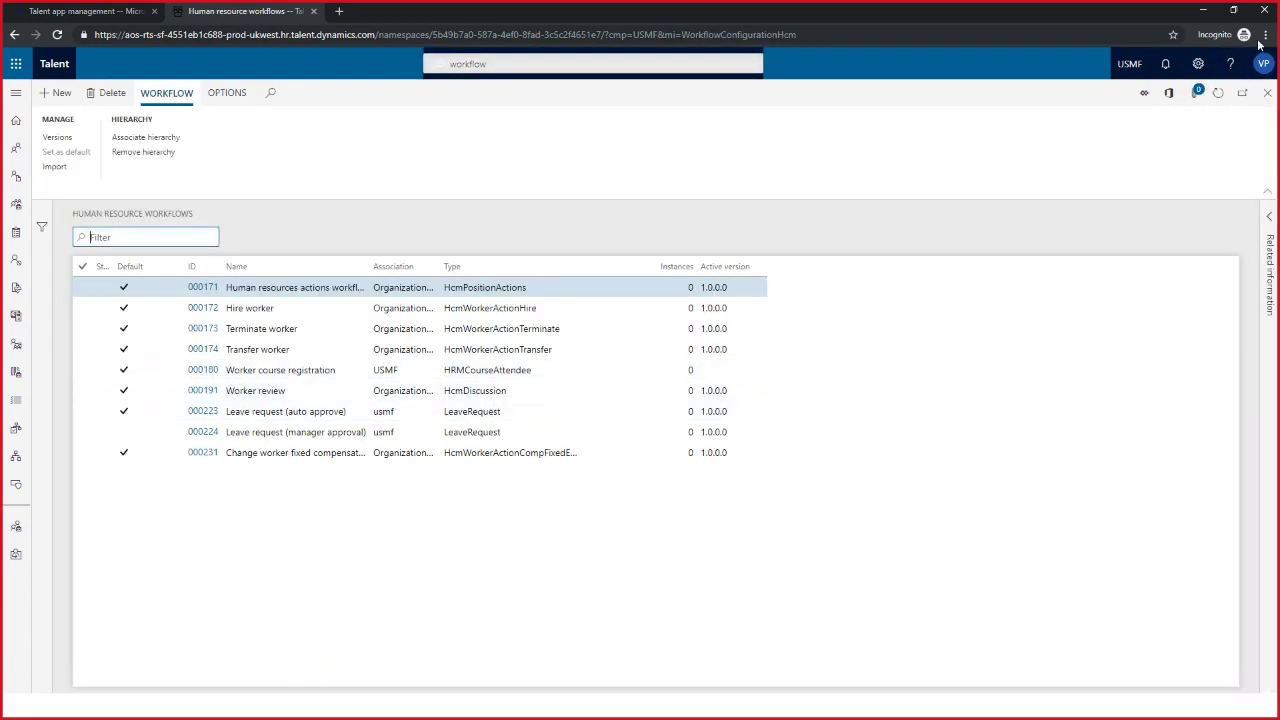
left_click(1203, 10)
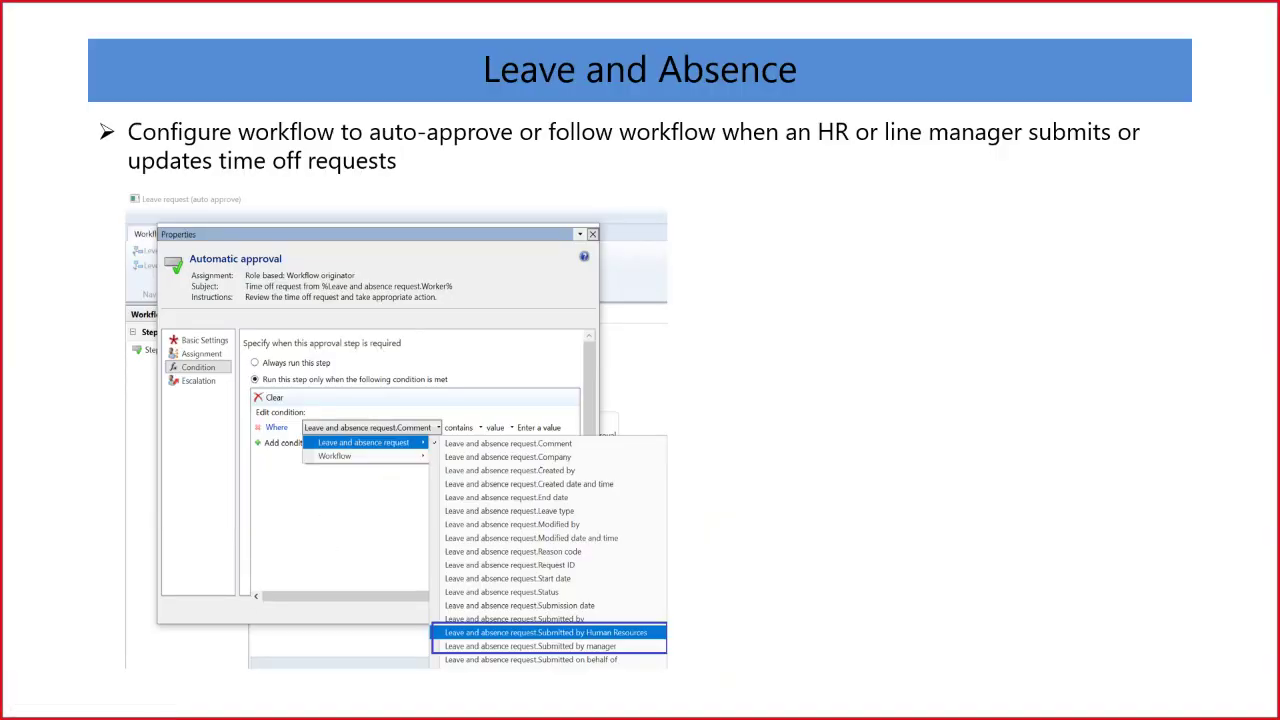
Switch to the Leave request (manager approval) workflow editor and open the properties of the Manager approval step inside the Approval element.
key("alt+Tab")
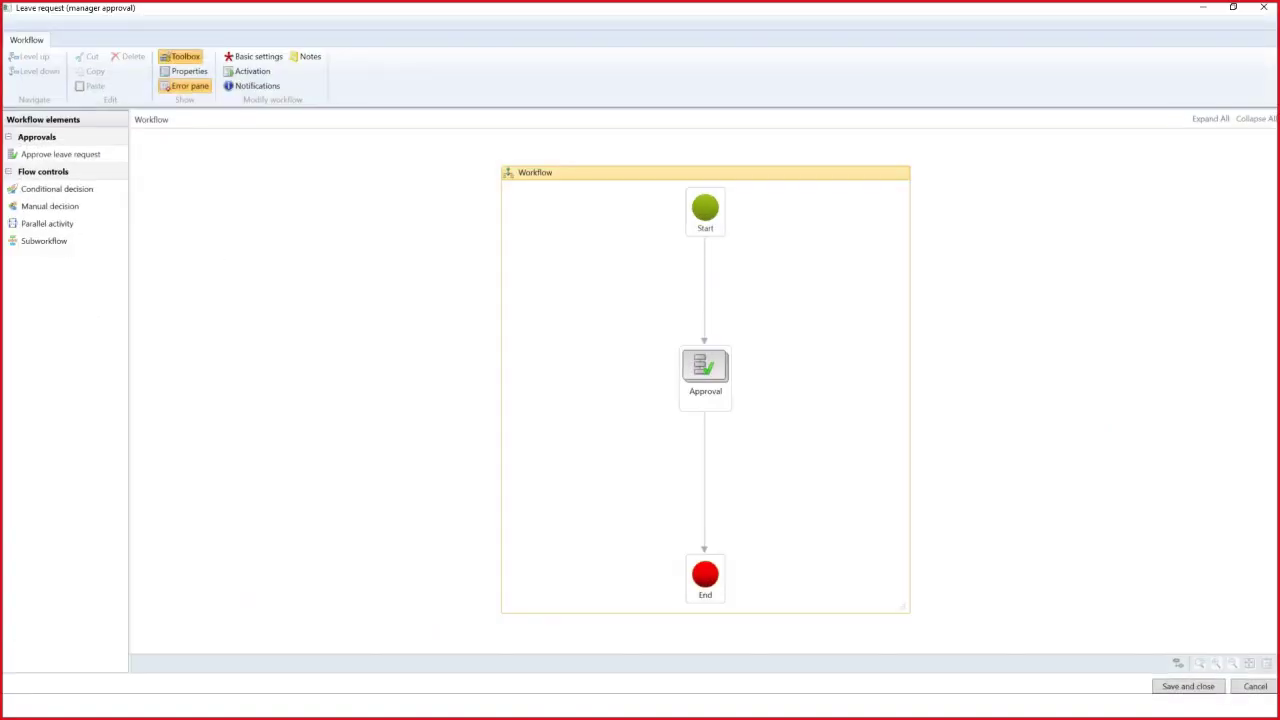
left_click(708, 378)
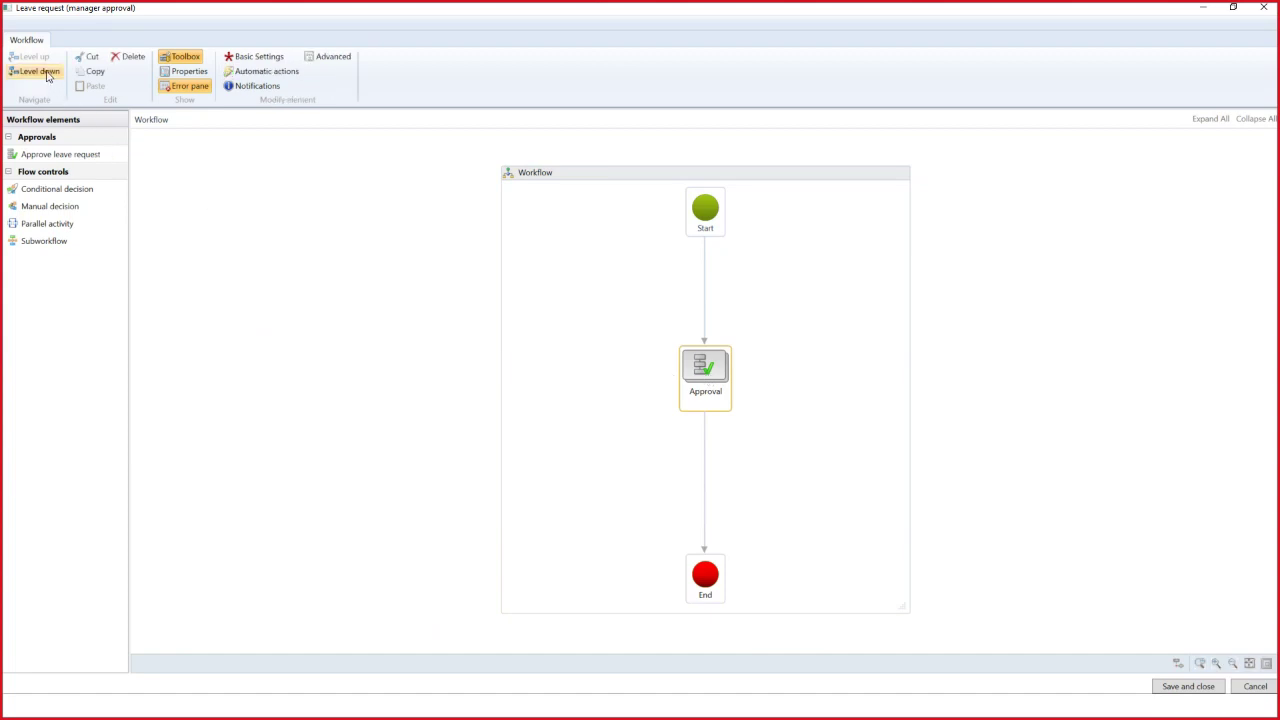
left_click(35, 71)
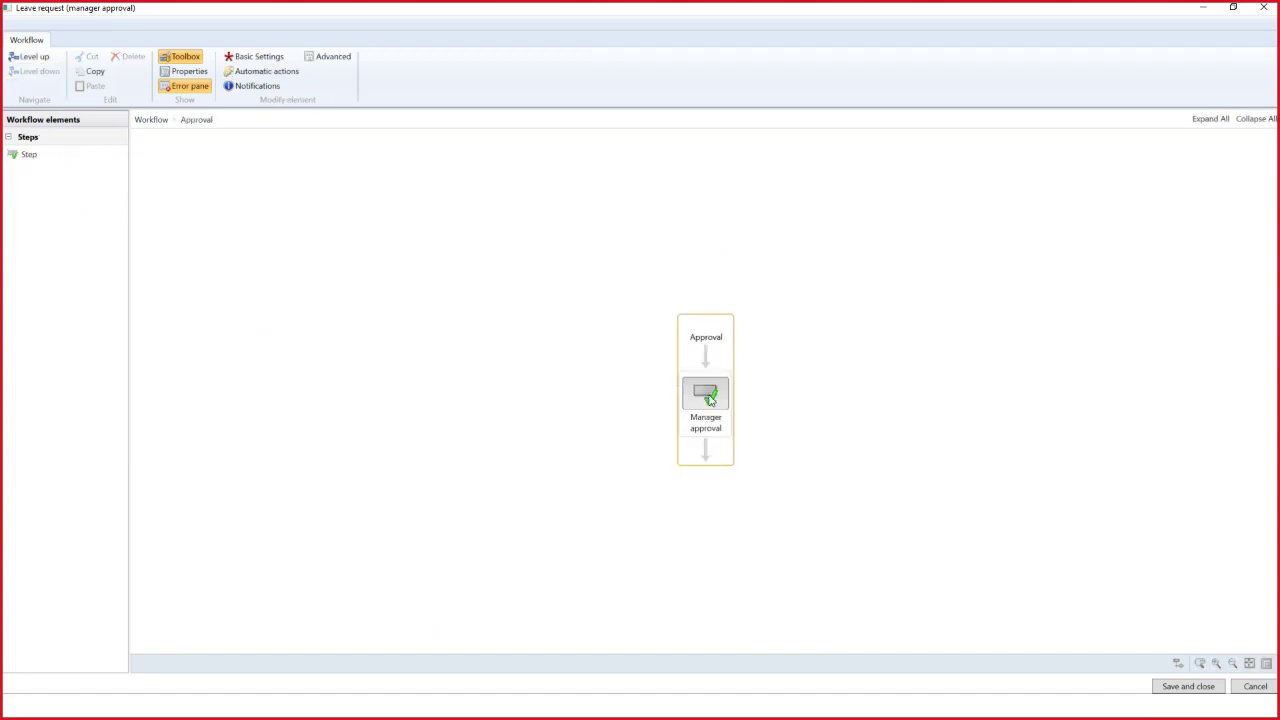
right_click(709, 399)
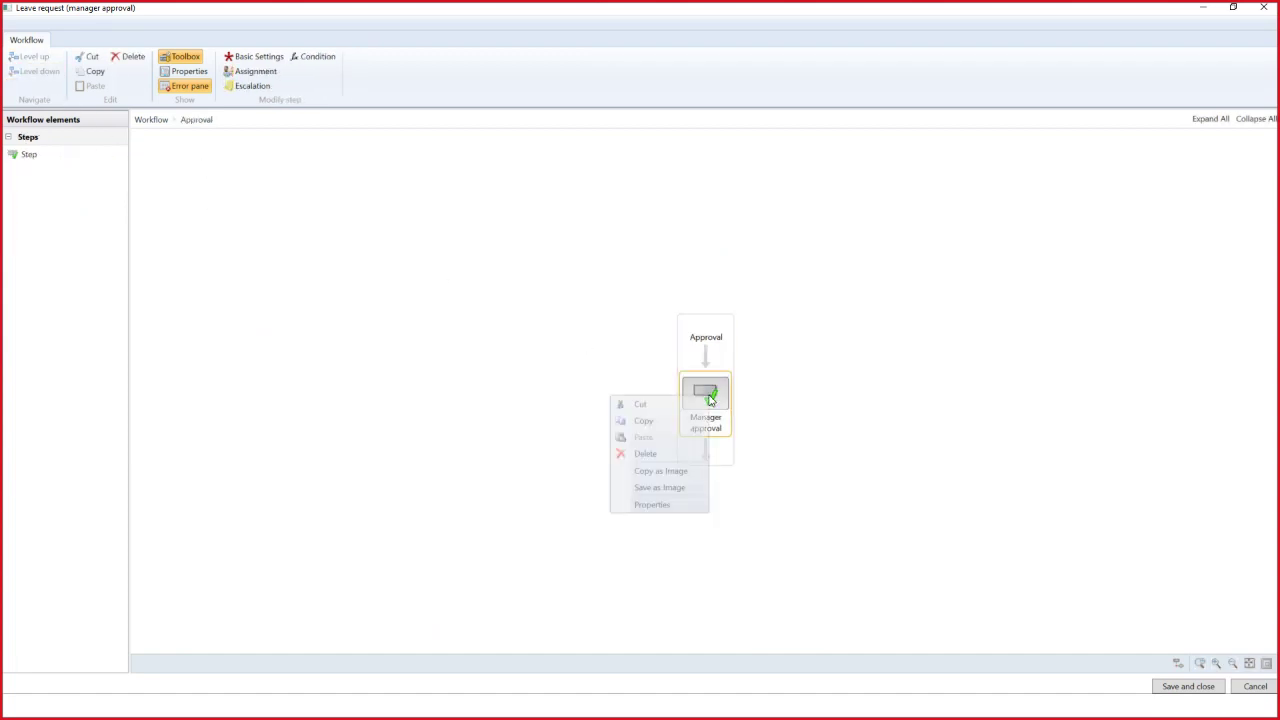
left_click(655, 505)
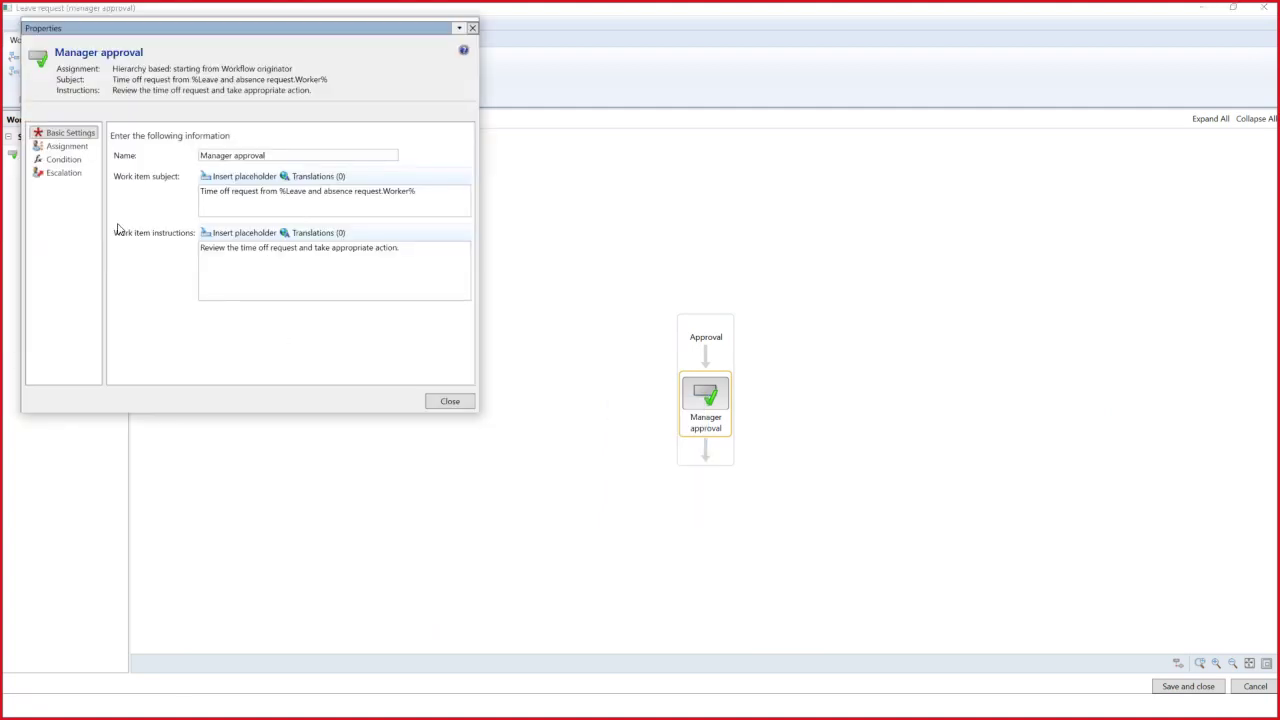
Make the Manager approval step conditional, add an And condition, and show the Leave and absence request fields available for it.
left_click(67, 163)
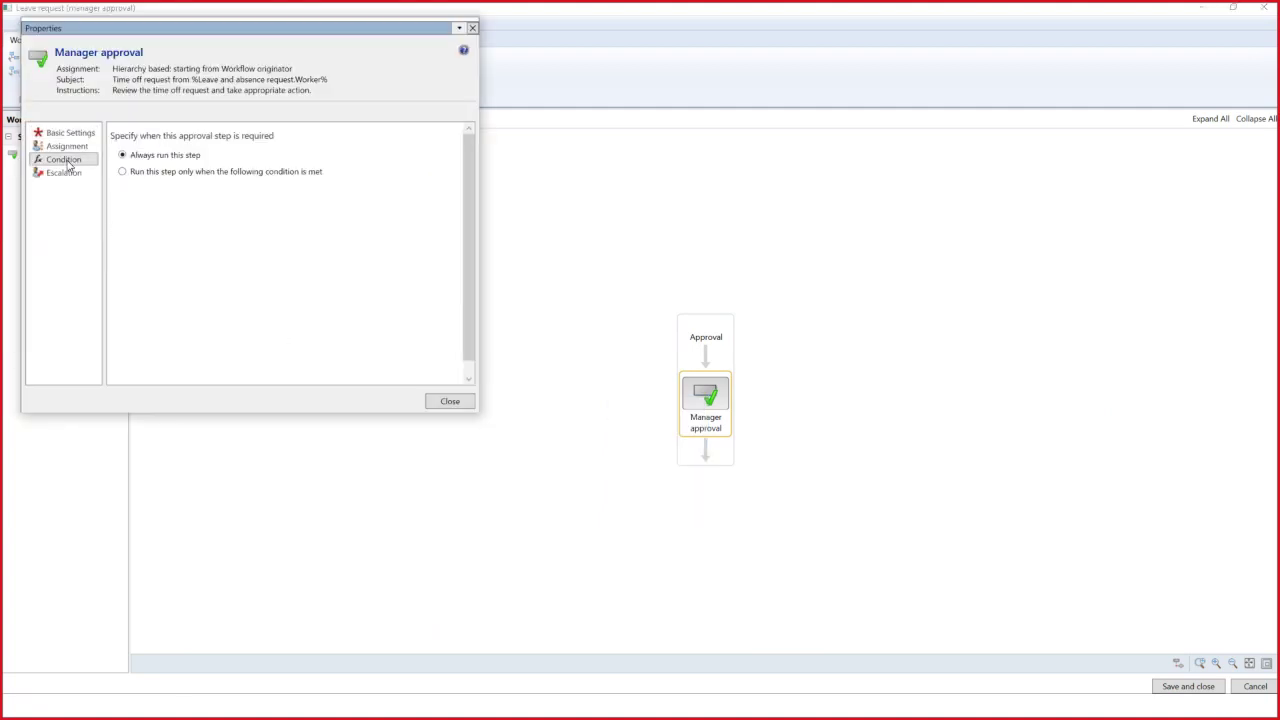
left_click(123, 172)
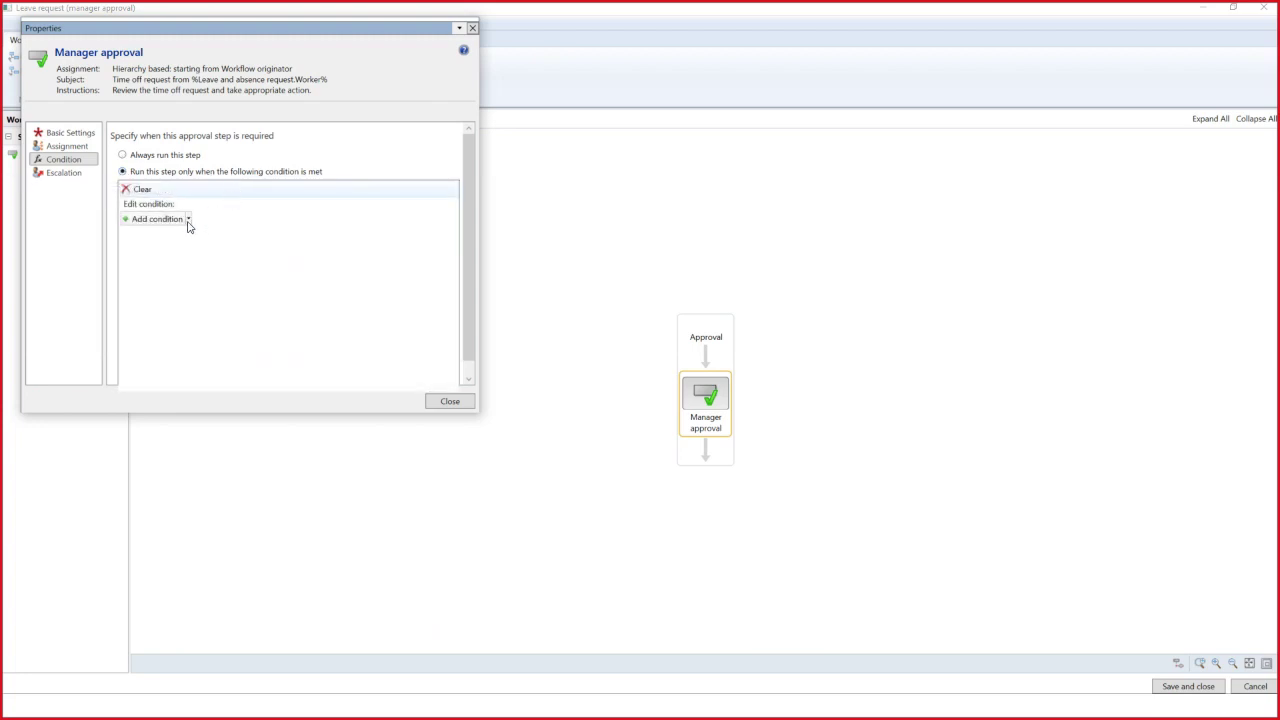
left_click(188, 221)
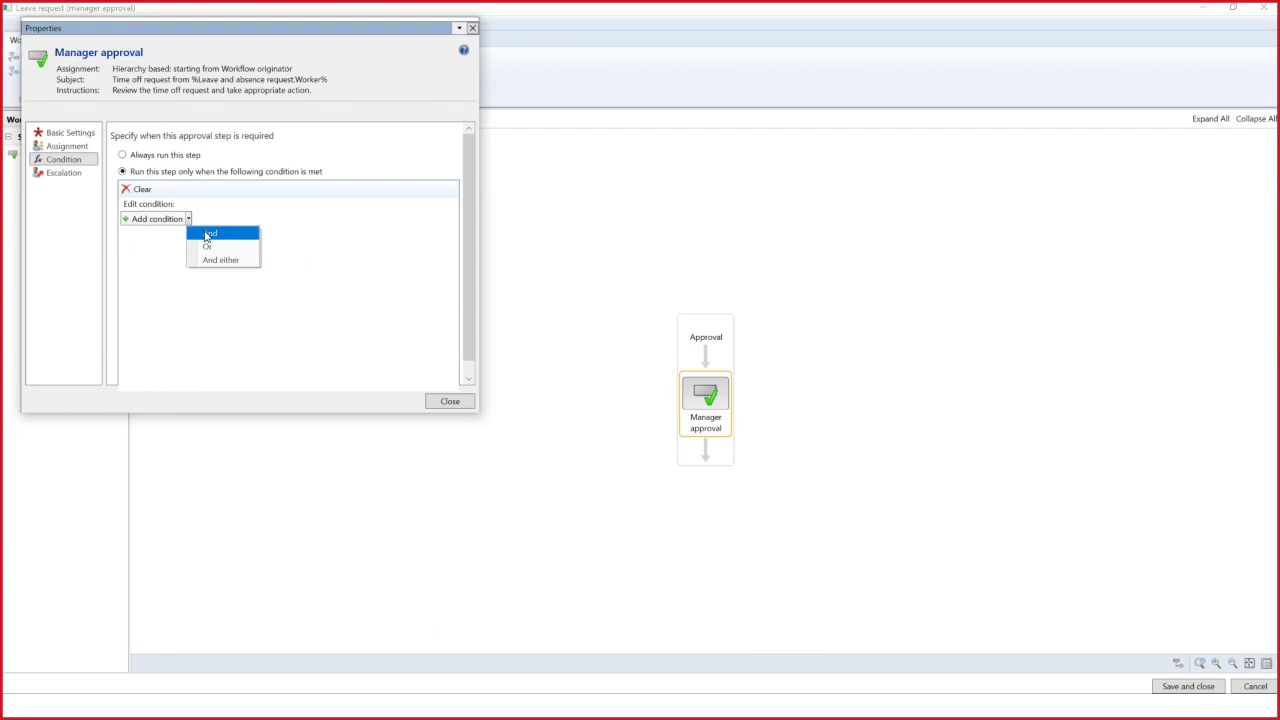
left_click(208, 234)
left_click(312, 222)
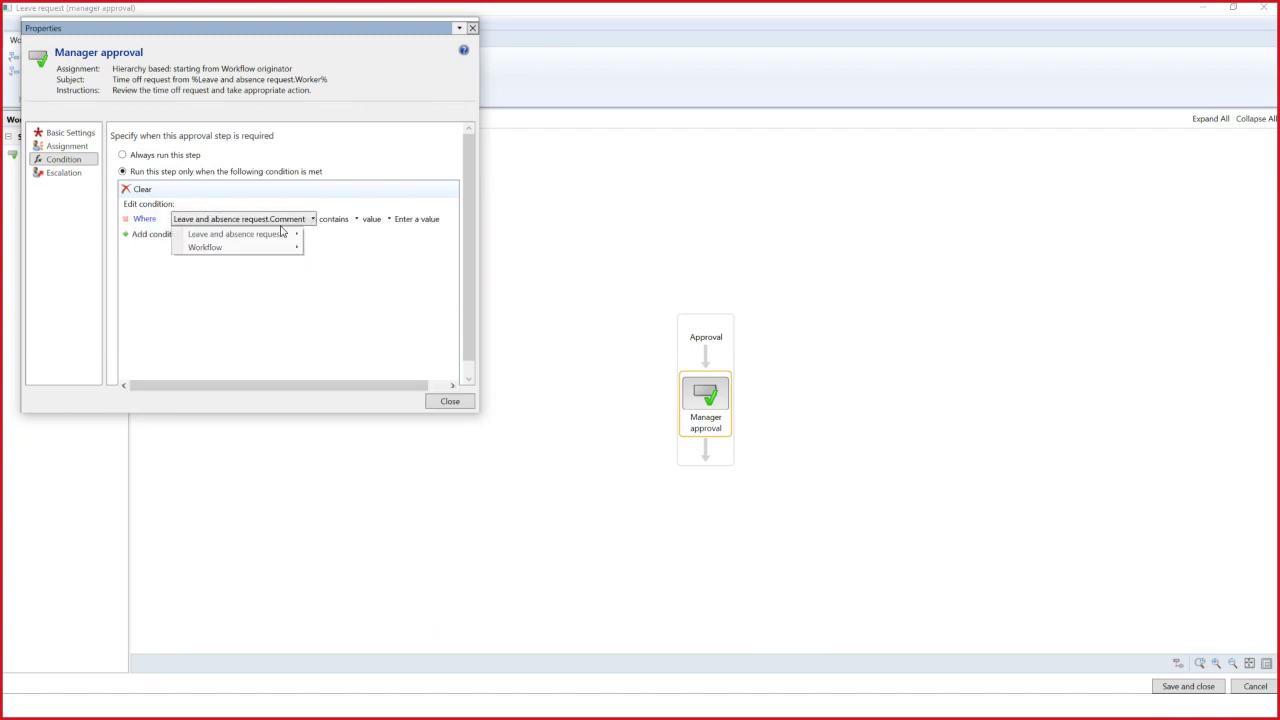
mouse_move(258, 235)
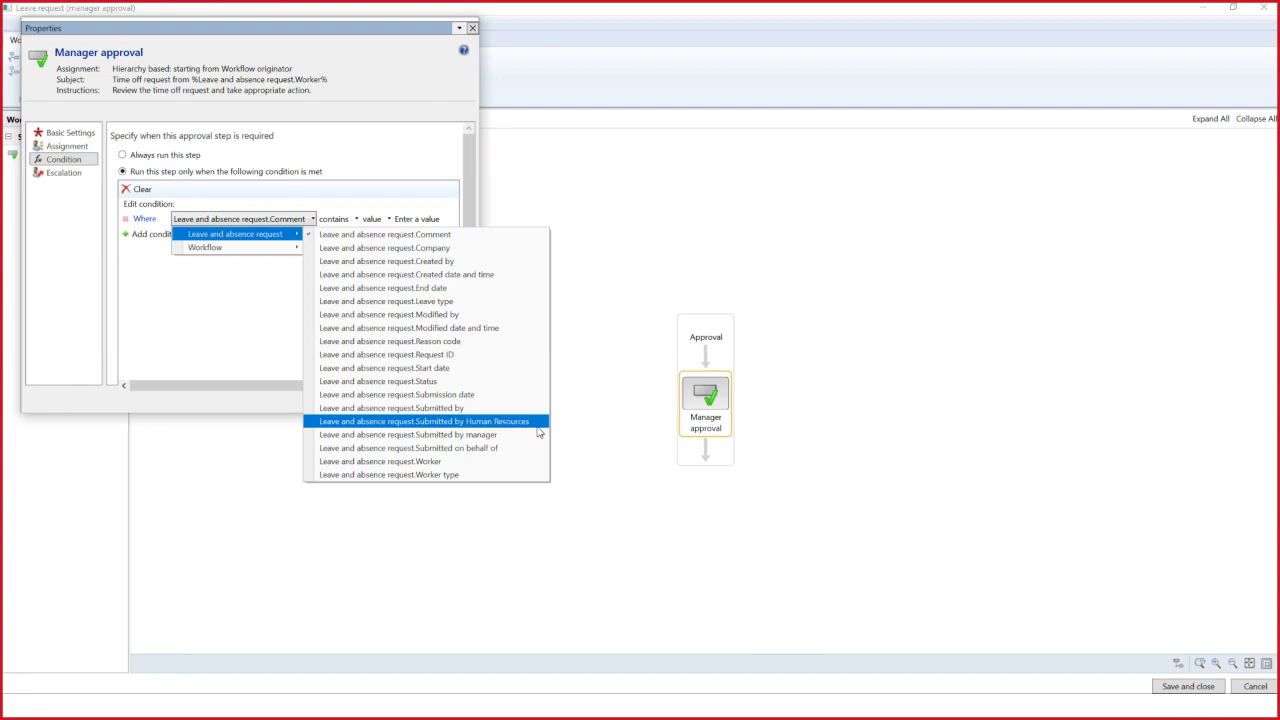
Close the step properties, cancel the workflow editor without saving, and return to the presentation's next Leave and Absence slide.
left_click(603, 444)
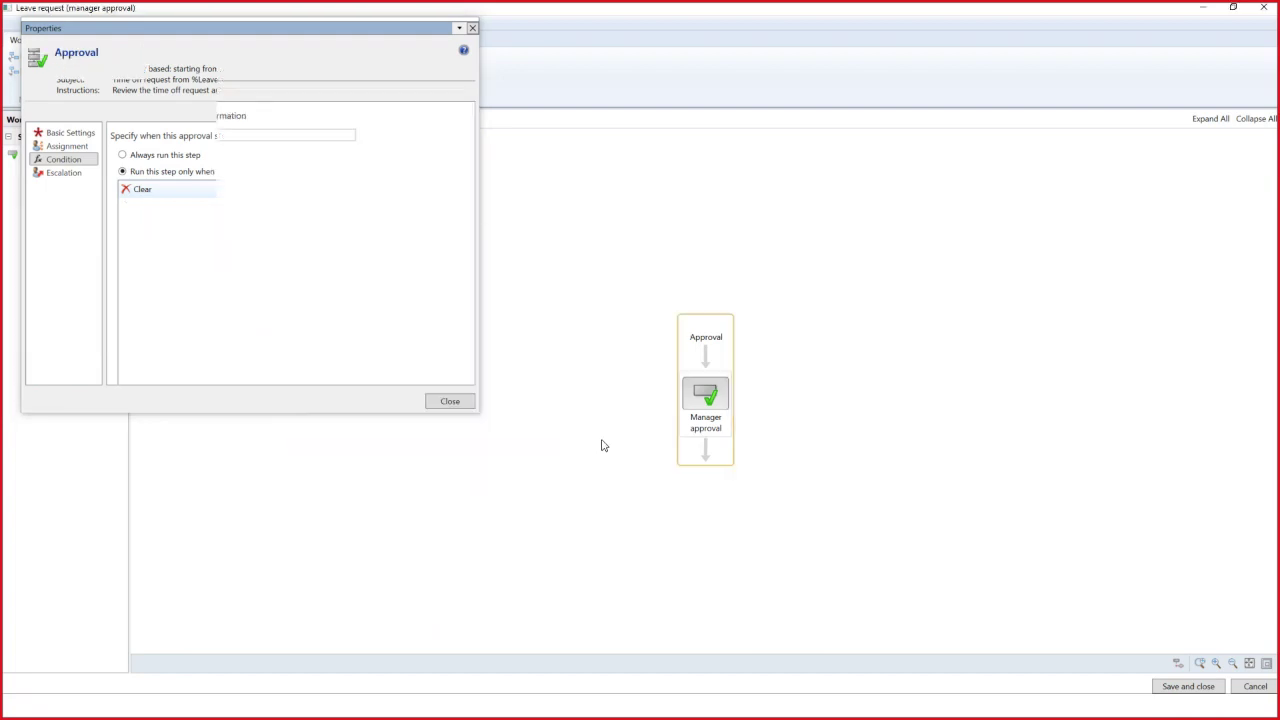
left_click(470, 405)
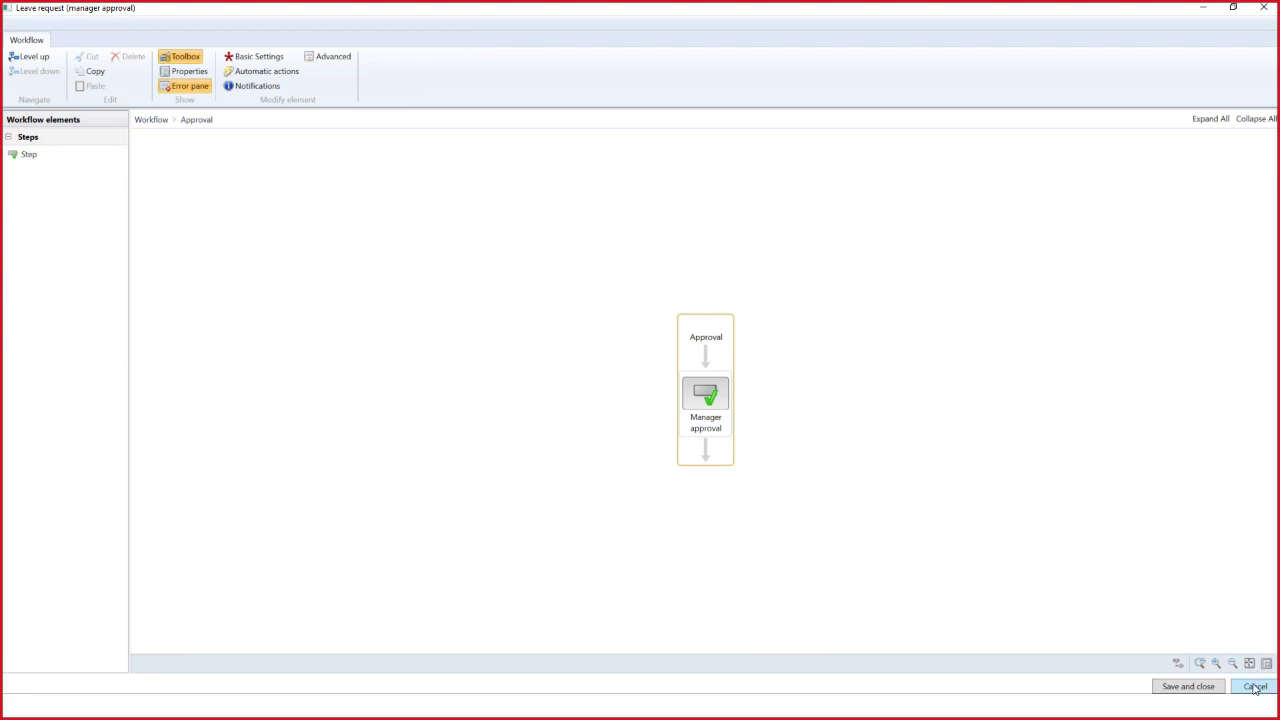
left_click(1256, 686)
left_click(684, 386)
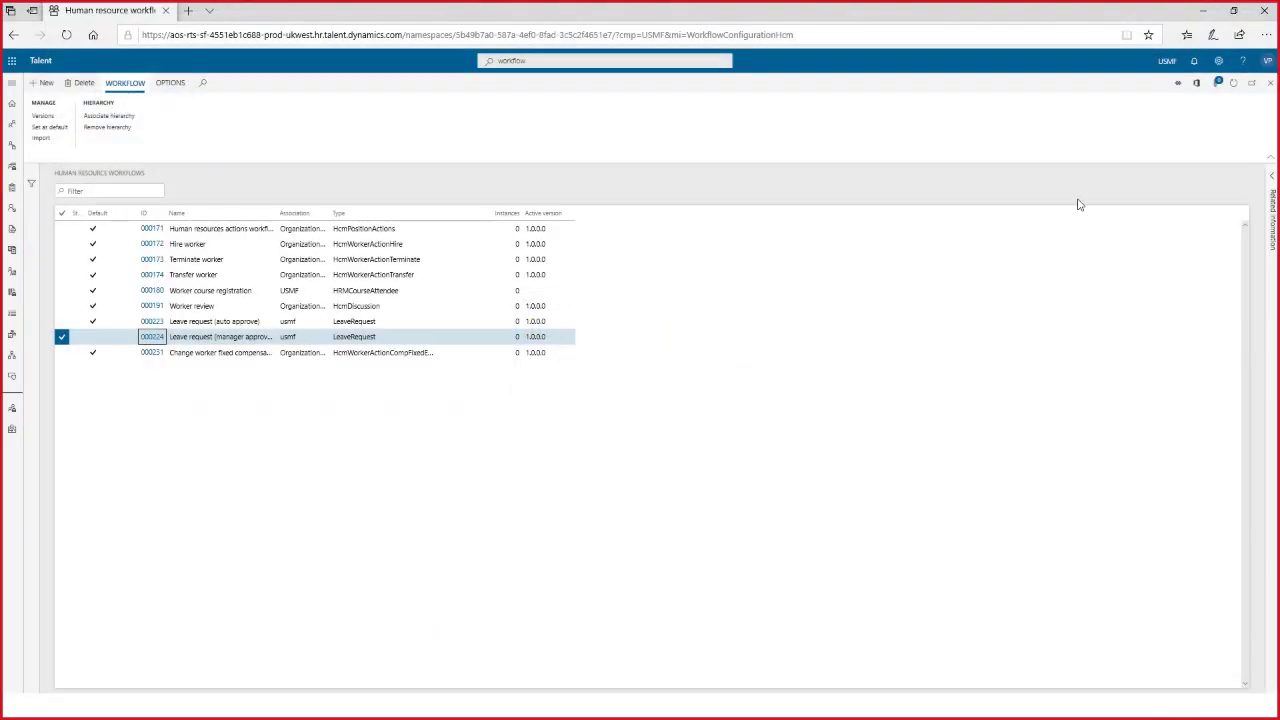
left_click(1203, 11)
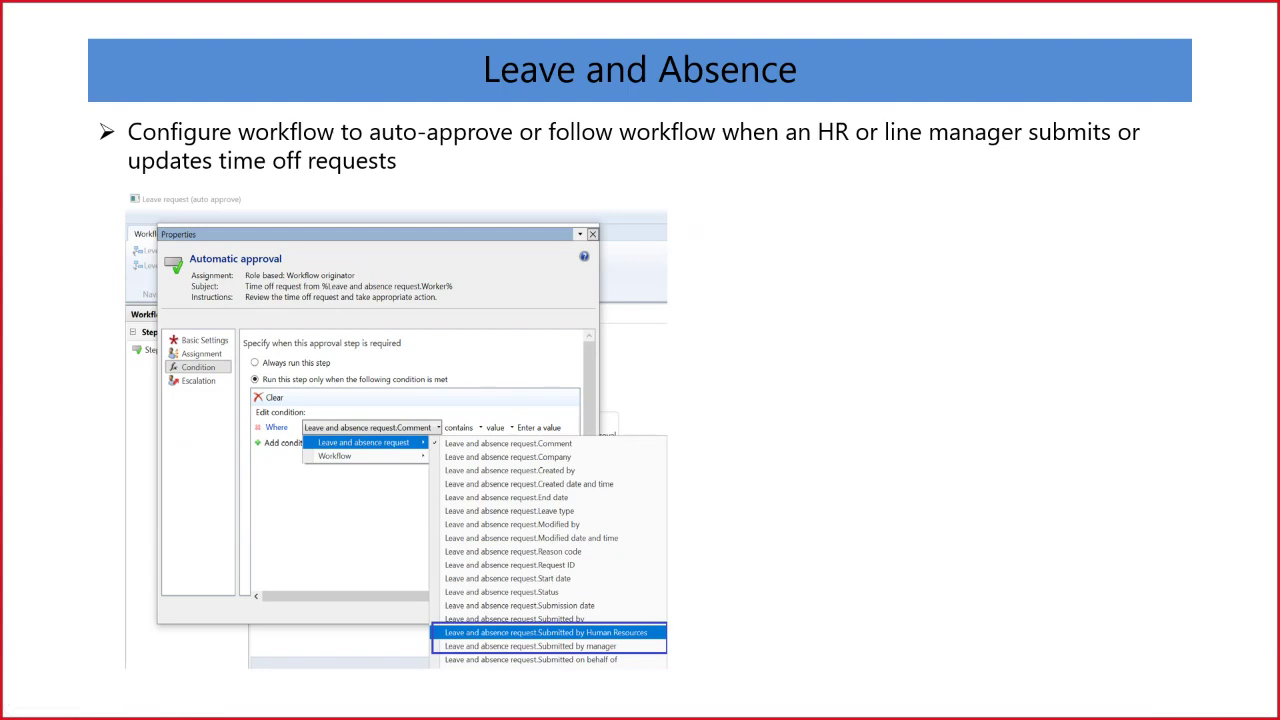
key("Right")
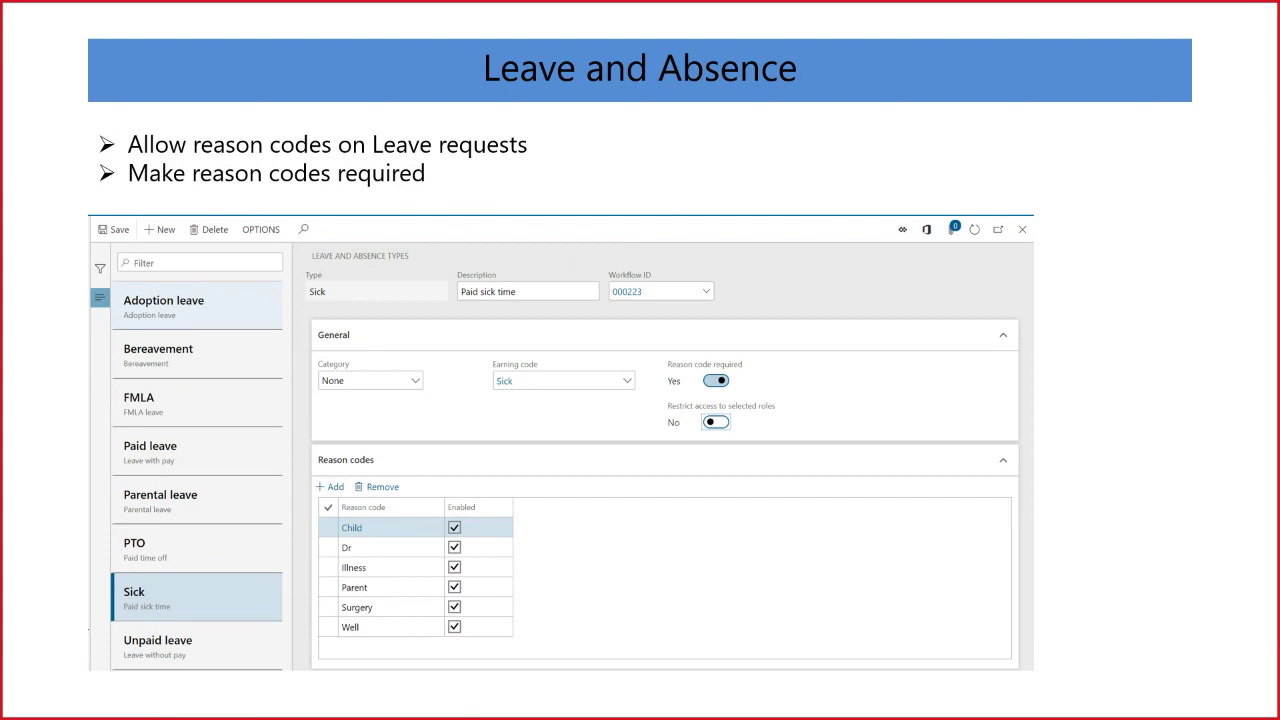
Switch back to Talent, find the Leave and absence types page by searching for leave, and select the Sick leave type.
key("alt+Tab")
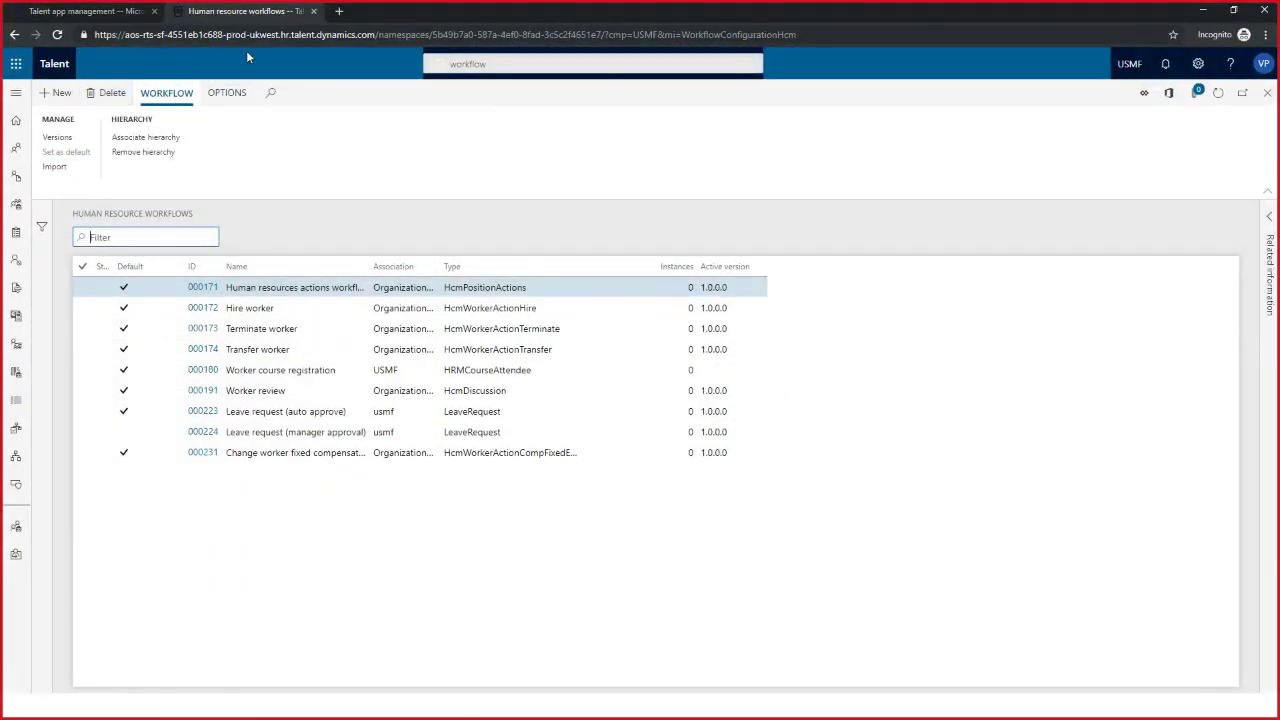
left_click(498, 64)
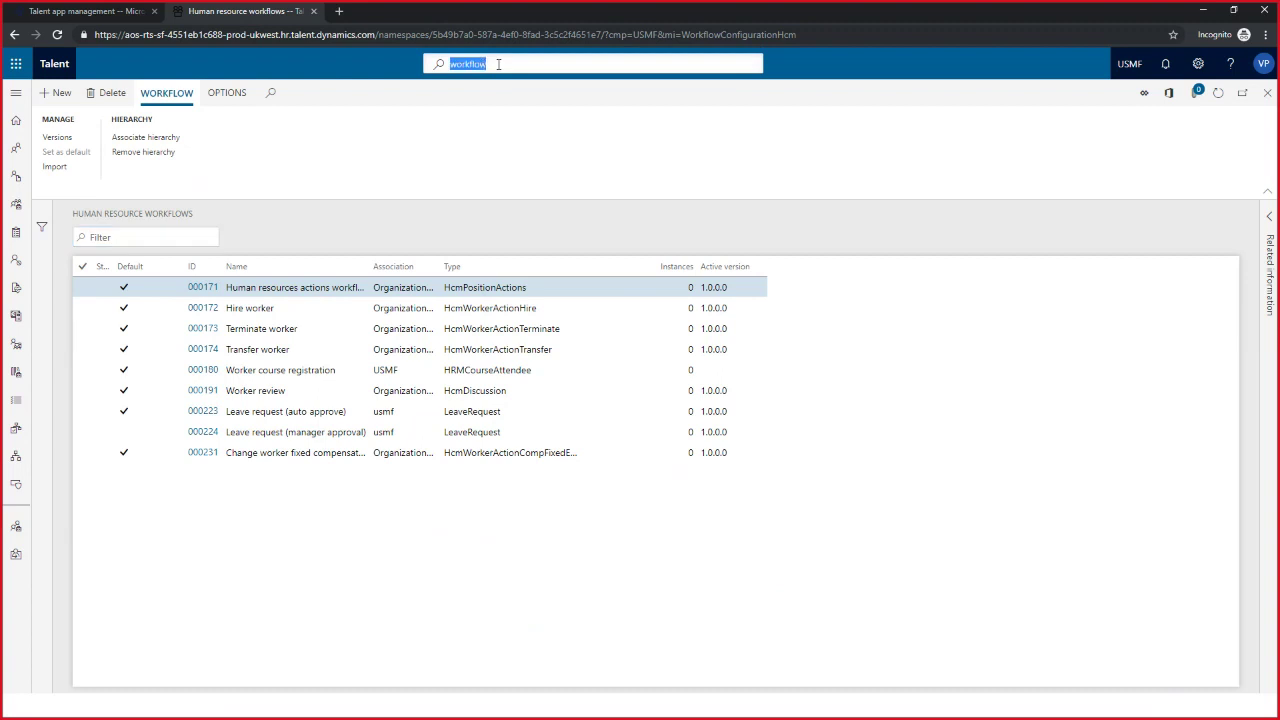
type("leave")
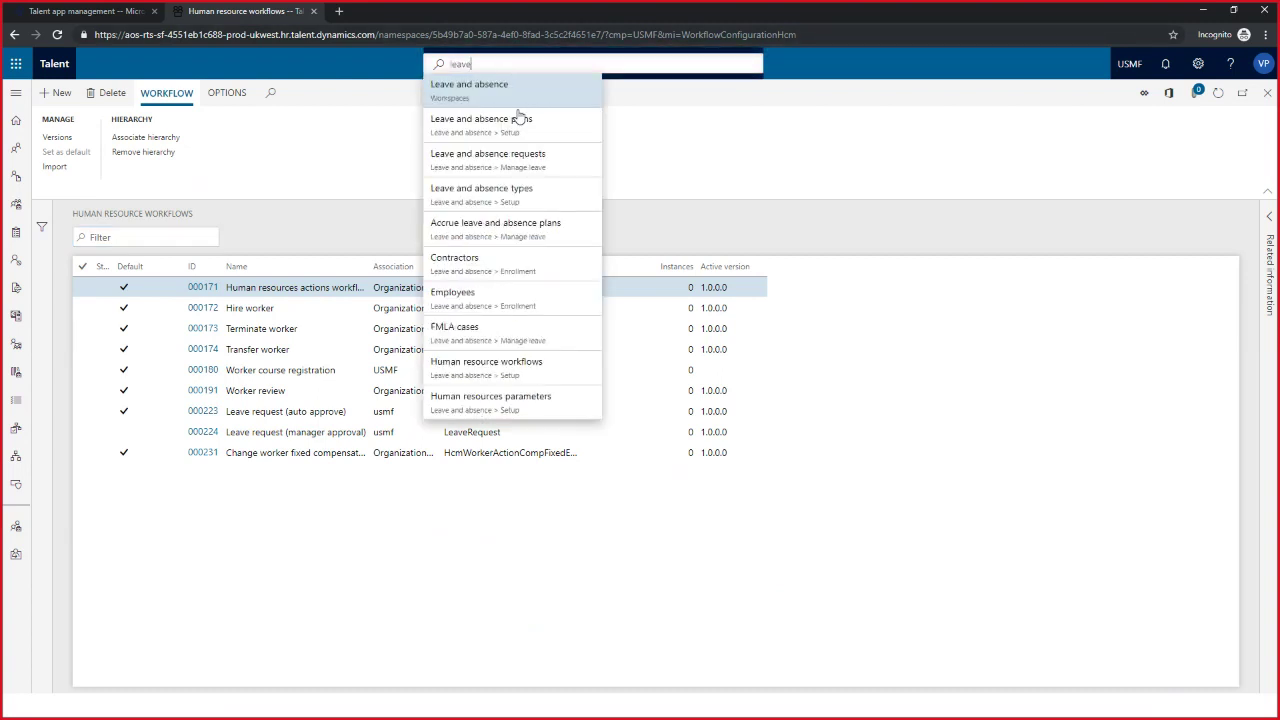
left_click(511, 196)
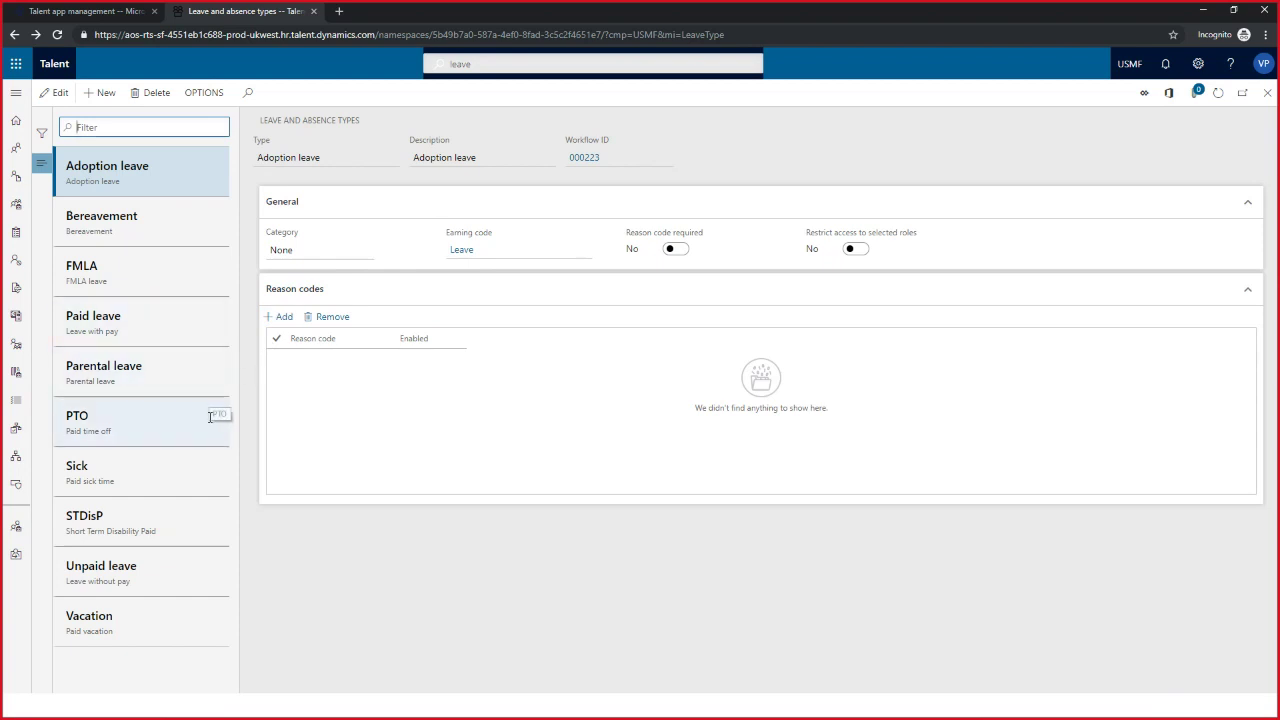
left_click(146, 470)
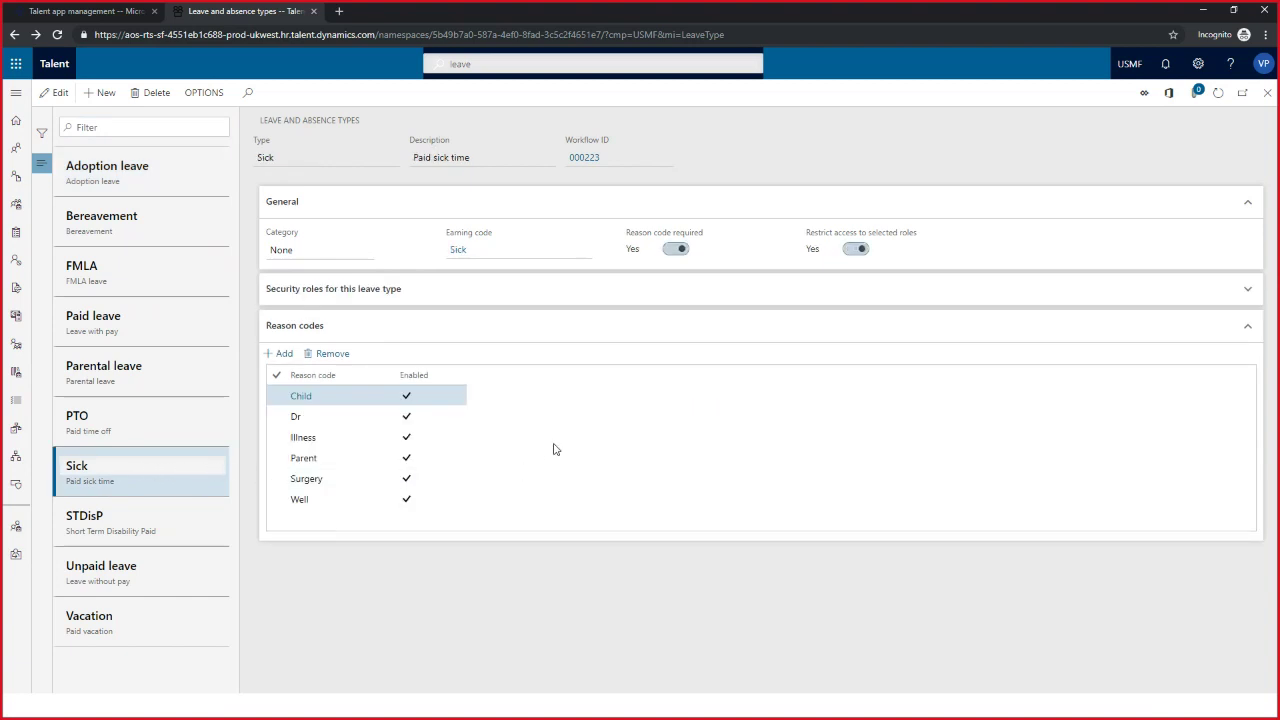
Edit the Sick leave type so Restrict access to selected roles is No and Reason code required is Yes.
mouse_move(698, 236)
left_click(674, 249)
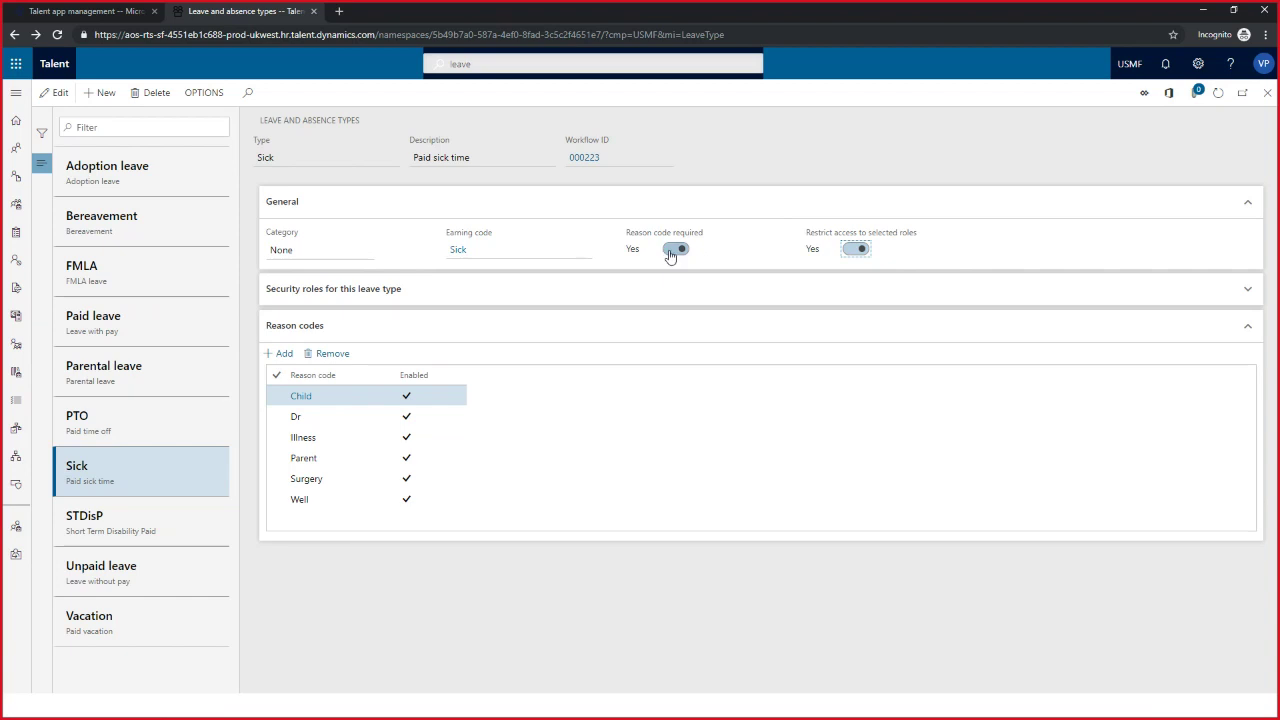
left_click(54, 92)
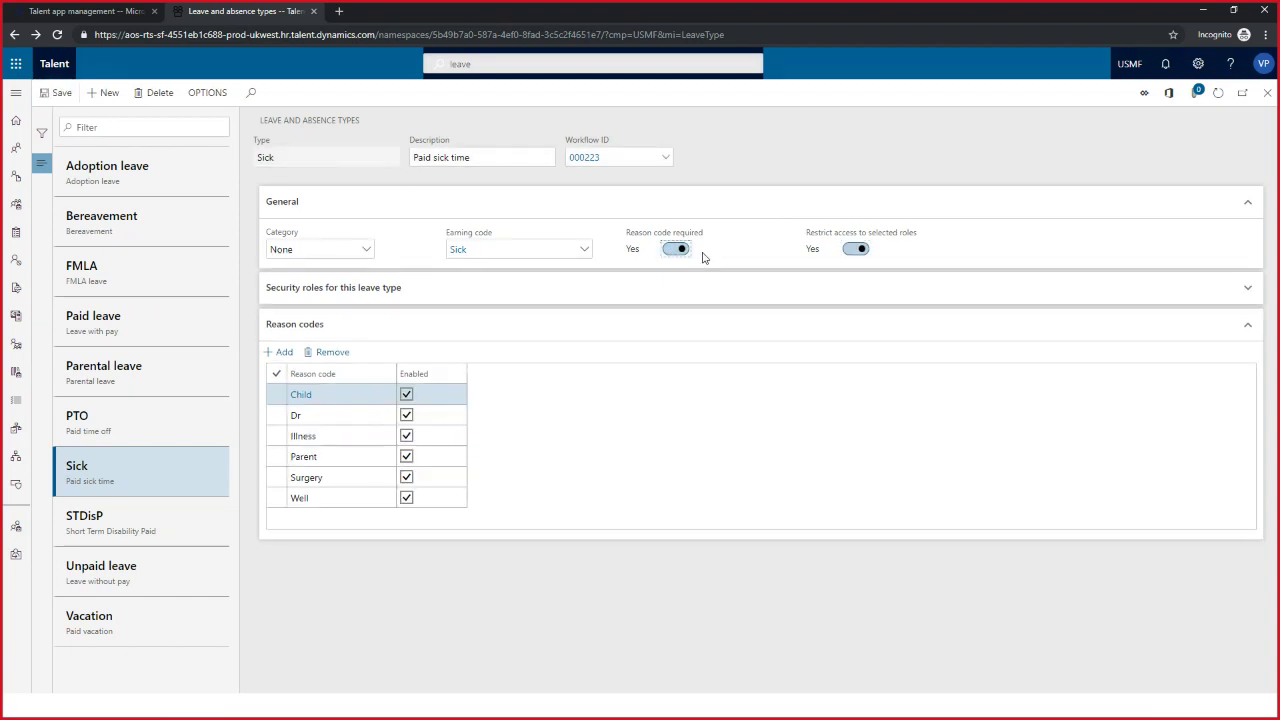
left_click(664, 250)
left_click(853, 256)
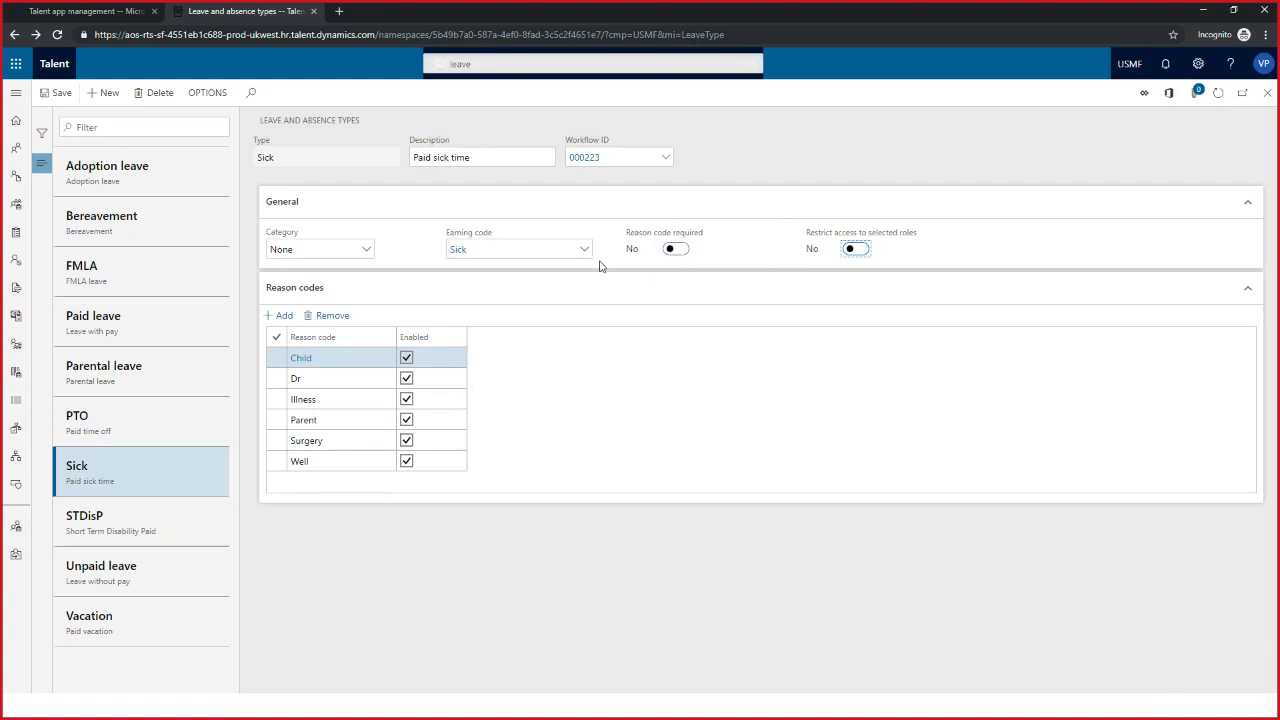
left_click(684, 252)
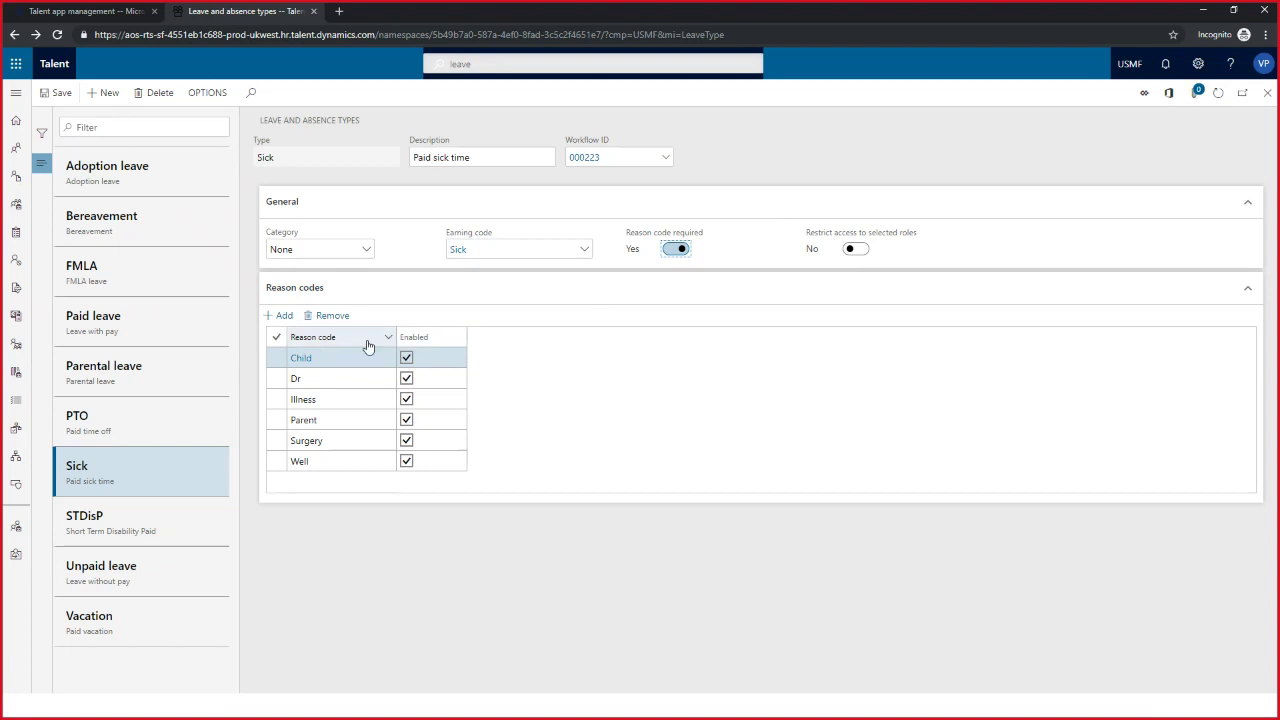
Add a blank reason code row to the Sick leave type, check its reason code lookup, and remove the row.
left_click(284, 316)
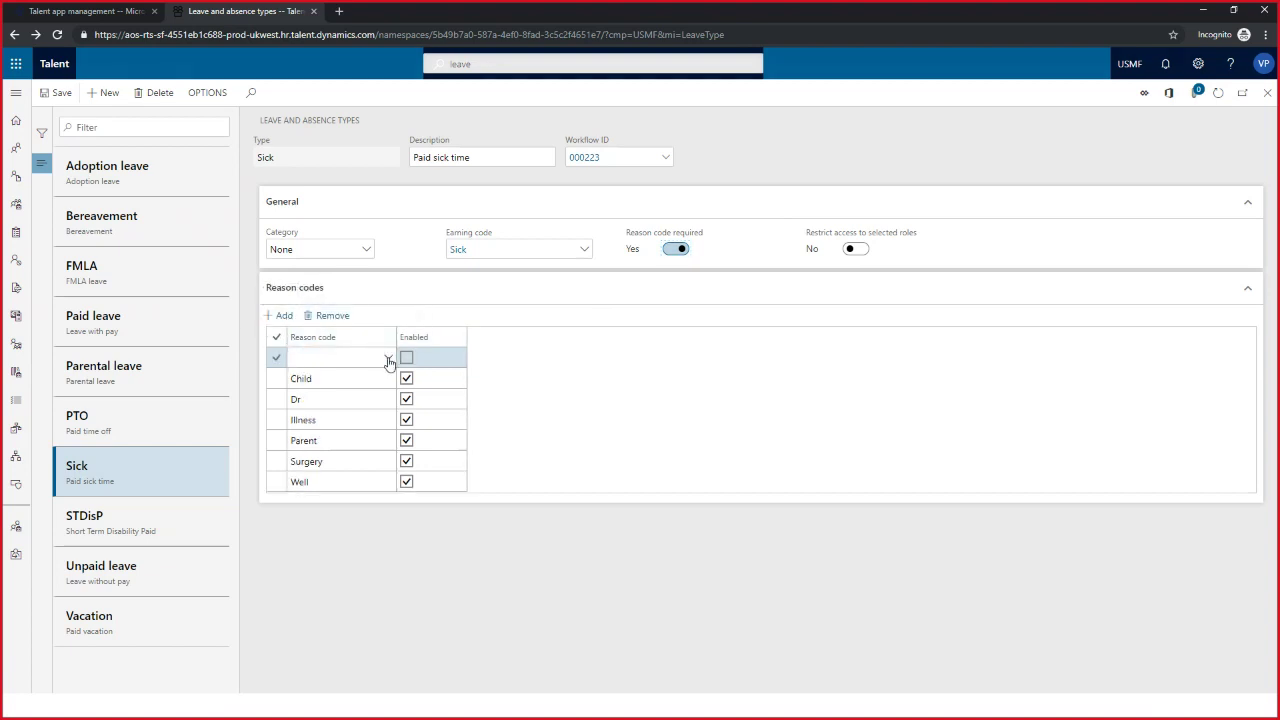
left_click(388, 360)
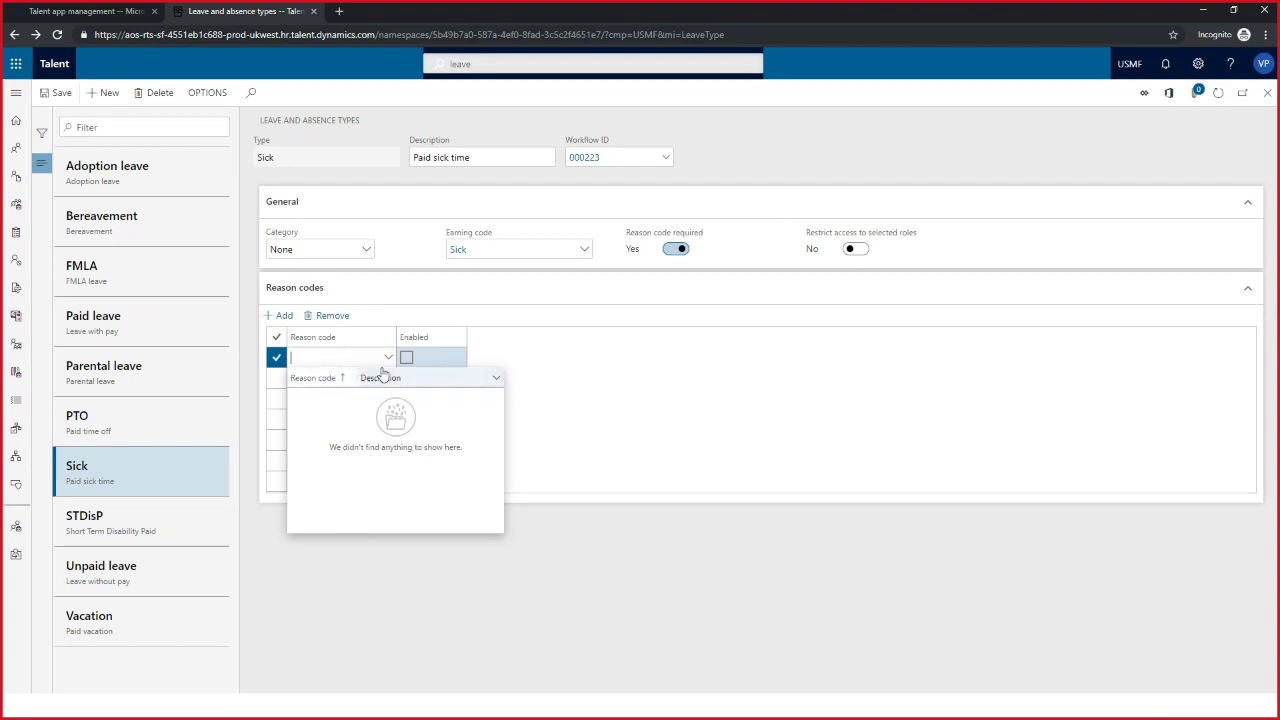
left_click(553, 358)
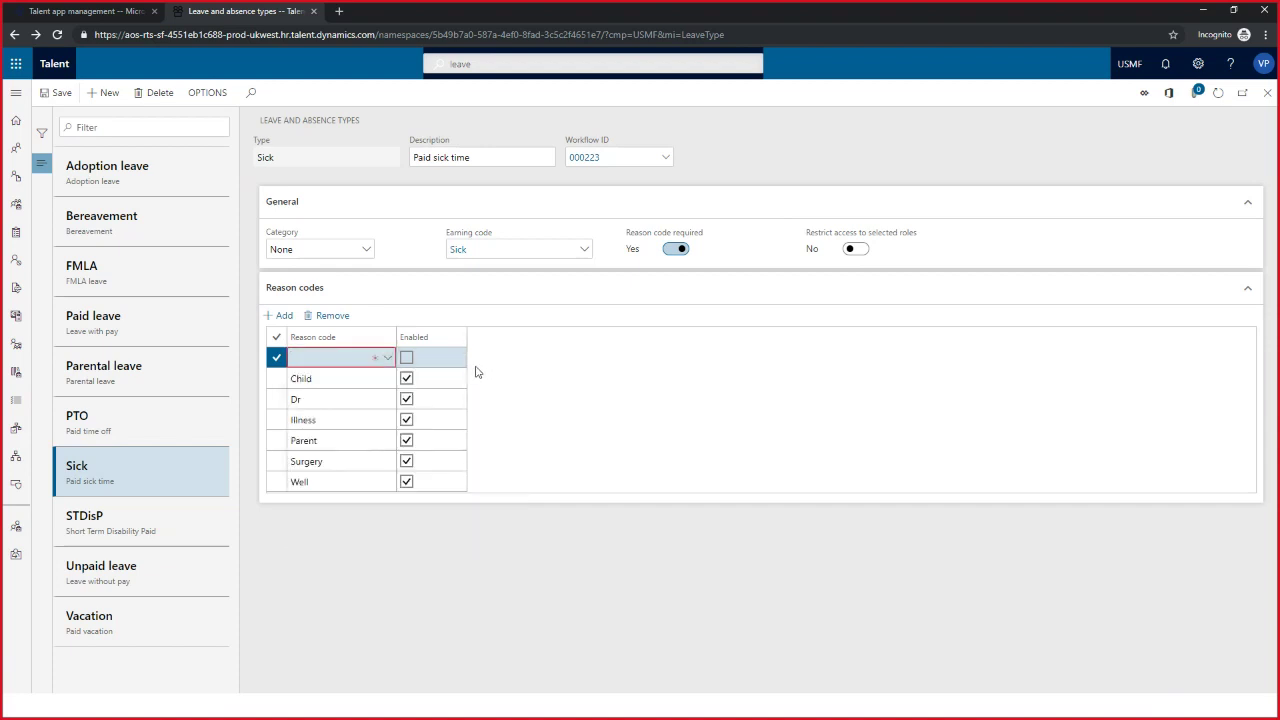
left_click(338, 316)
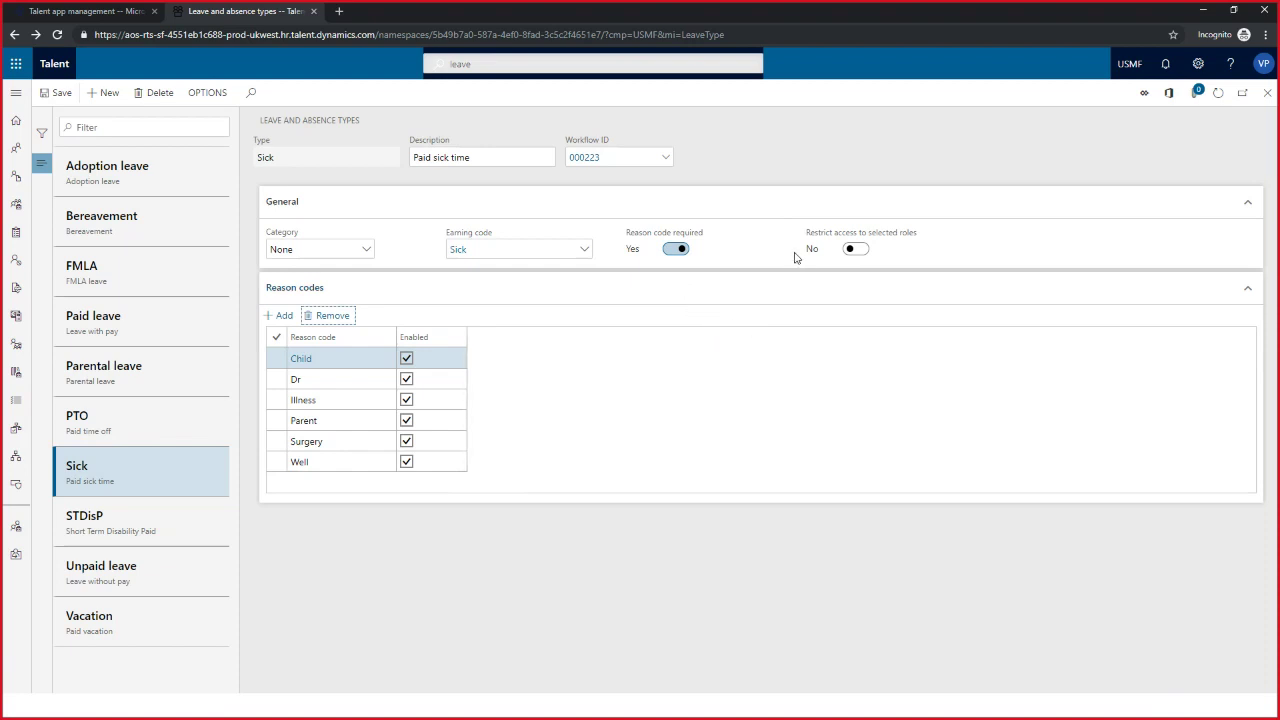
Set Restrict access to selected roles to Yes, inspect the assignable security roles without adding any, and reset the restriction to No.
left_click(857, 250)
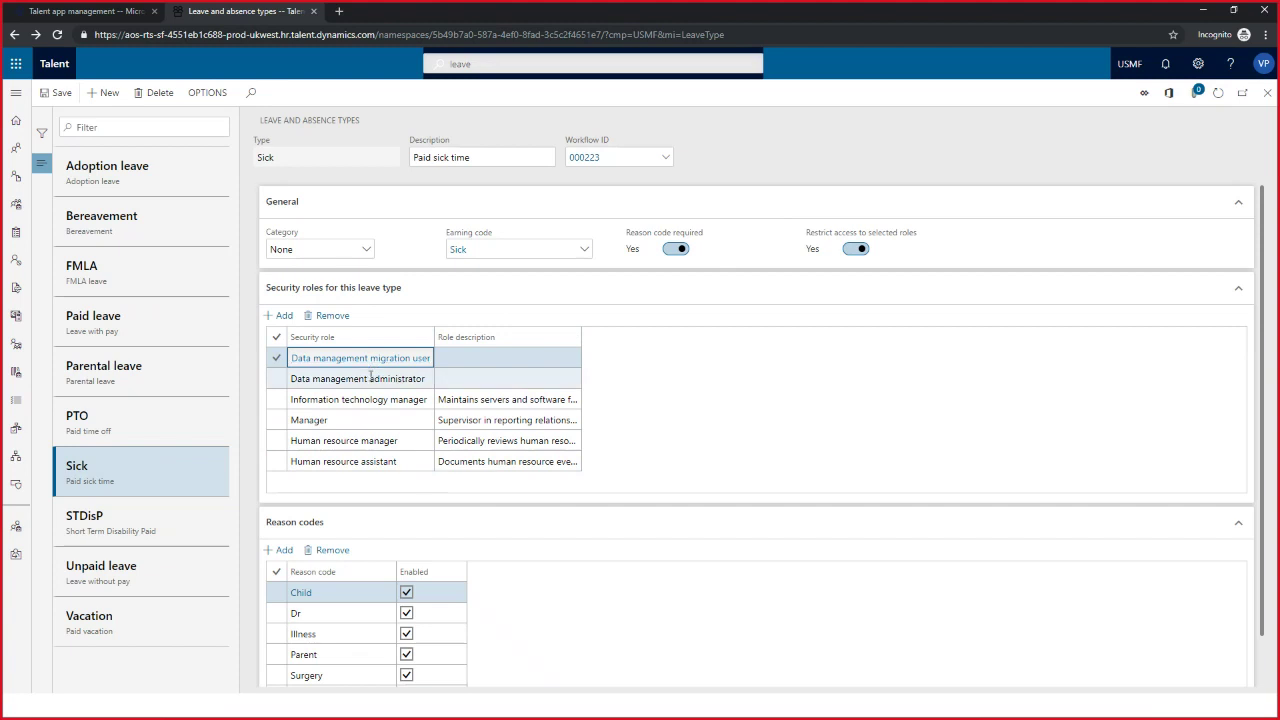
left_click(279, 315)
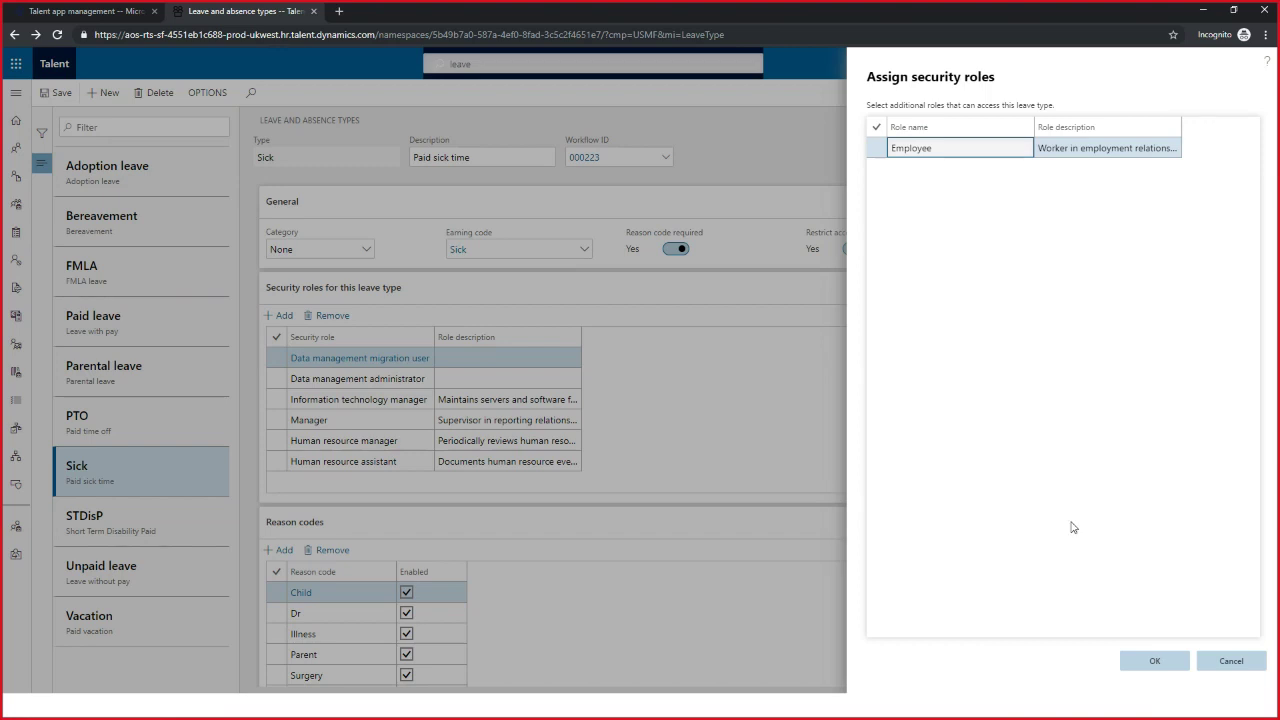
left_click(1225, 664)
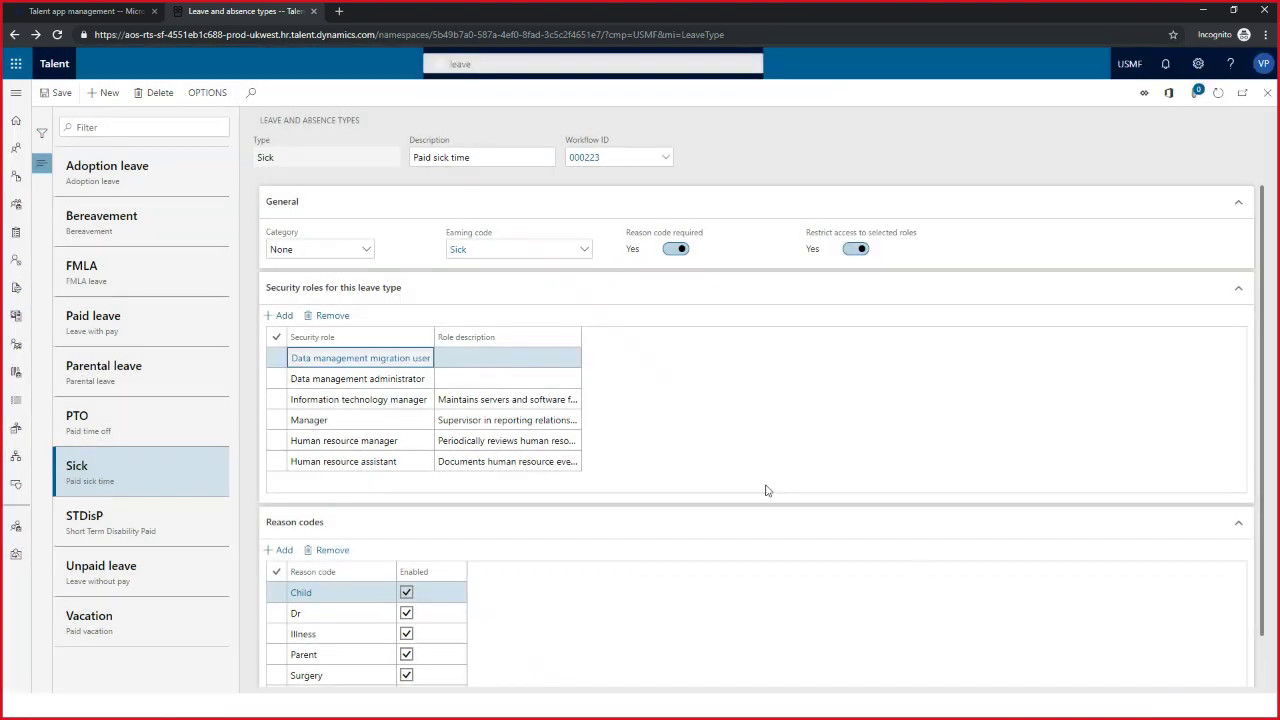
left_click(855, 250)
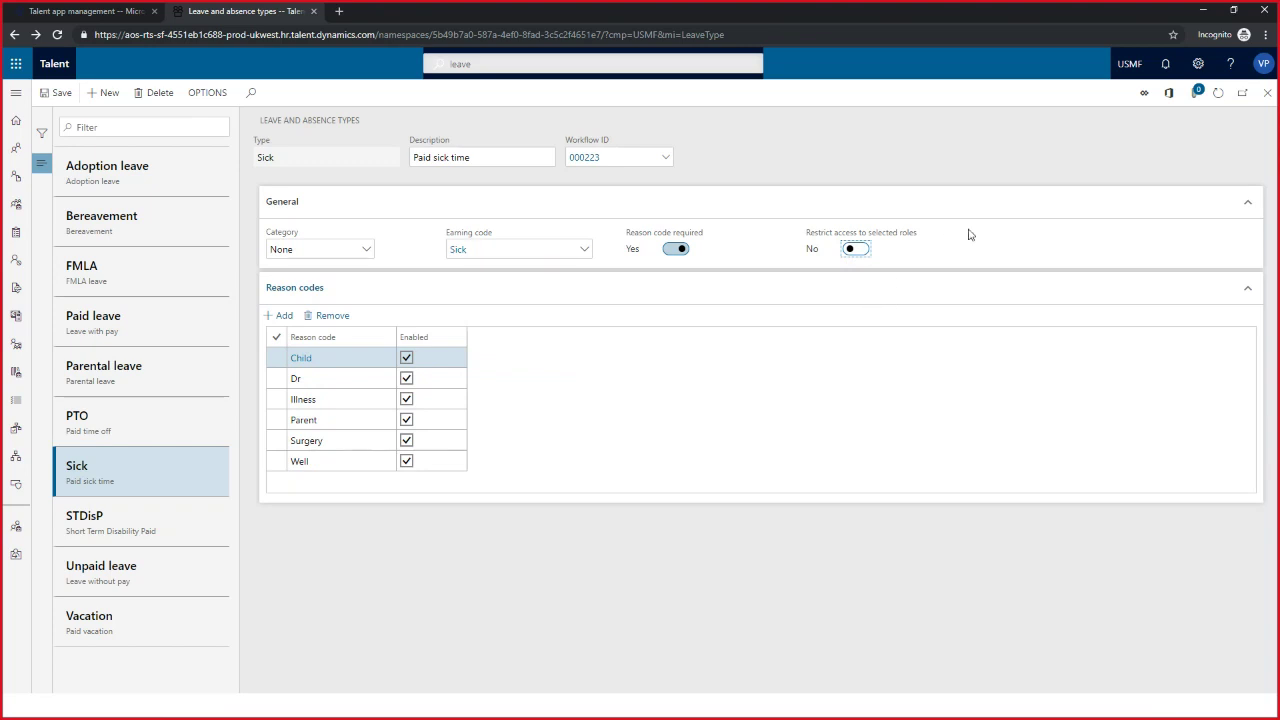
Return to the presentation and advance to the Leave and Absence slide about balance transactions and future balances.
left_click(1203, 10)
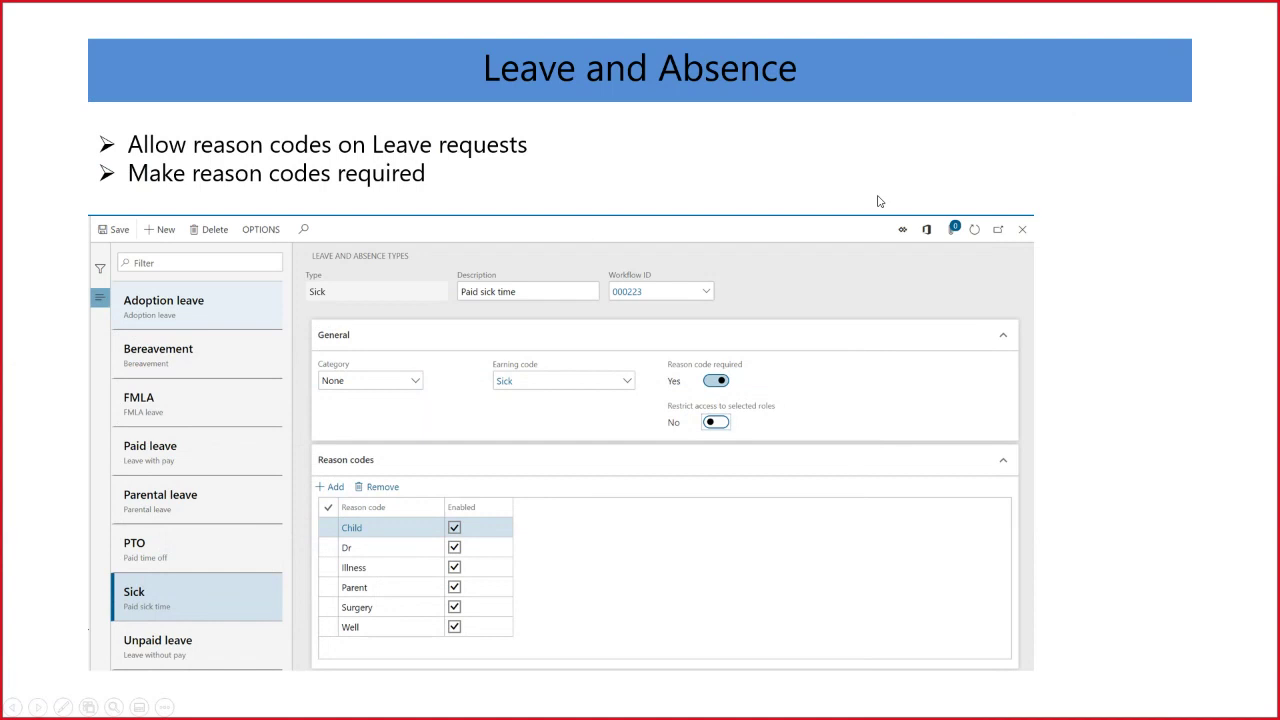
left_click(736, 240)
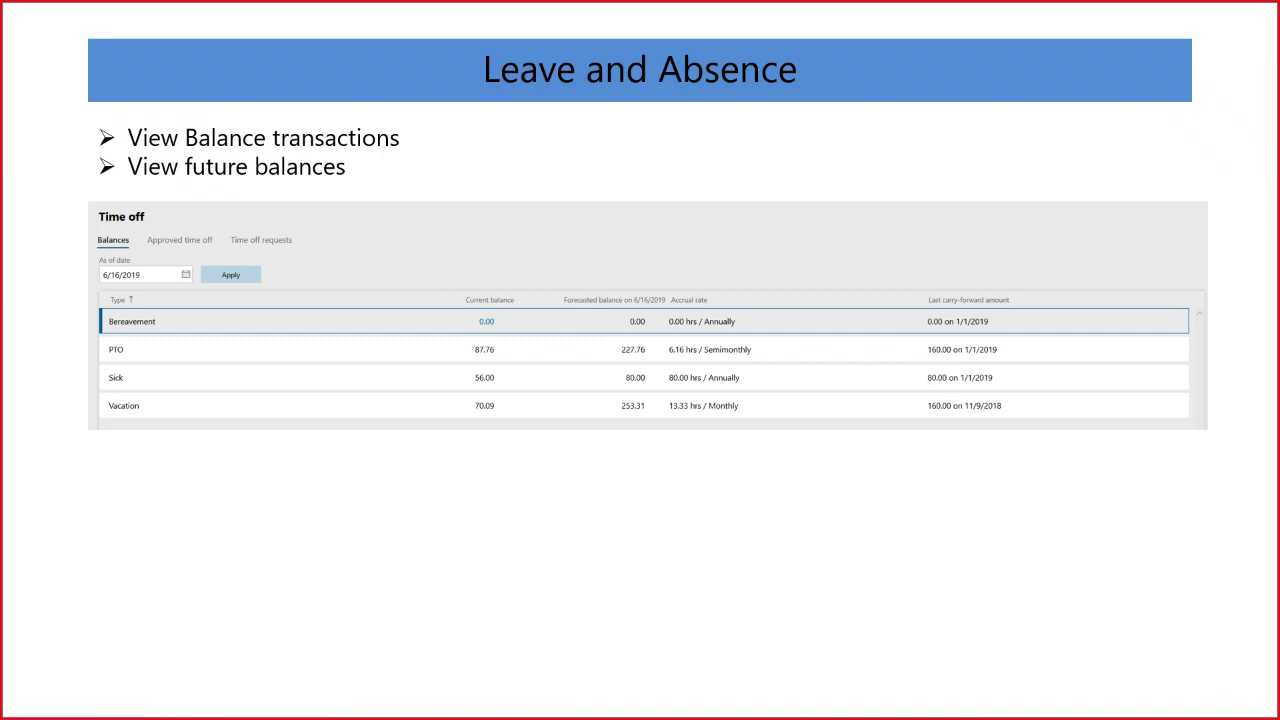
Switch back to Talent and open the Marketing Executive's time off page from the leave and absence information in the People hub.
key("alt+Tab")
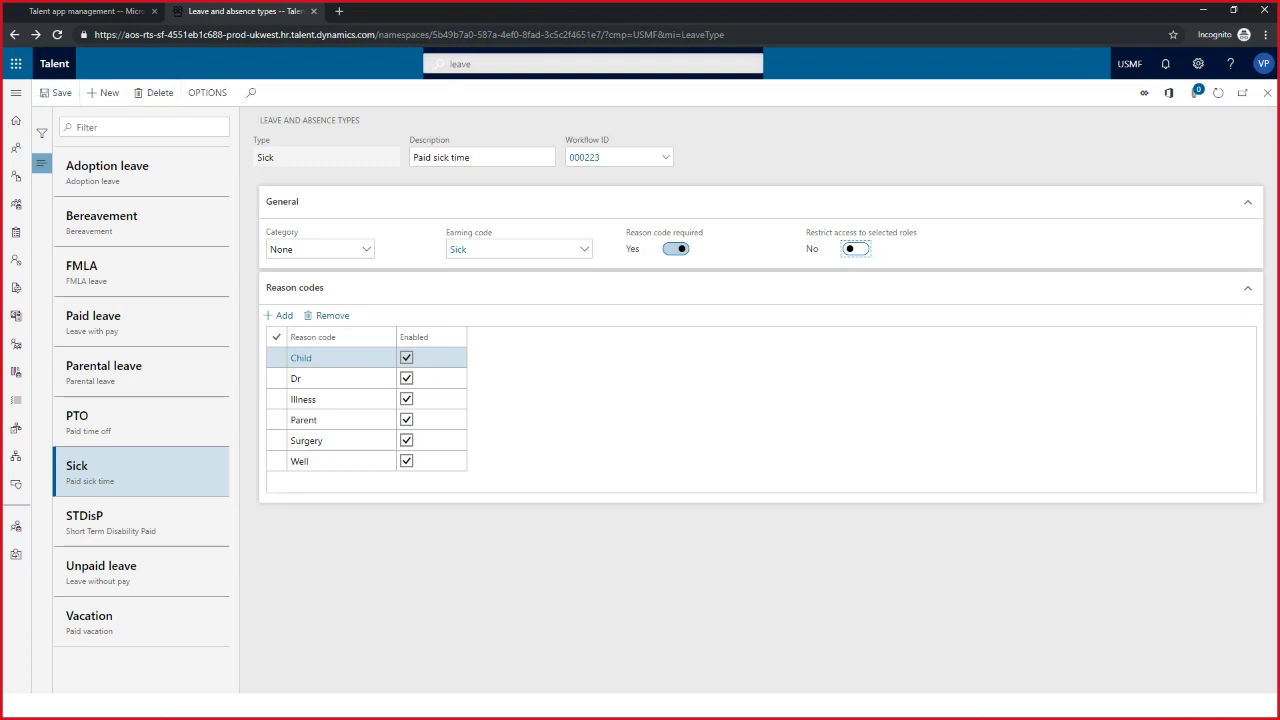
left_click(18, 96)
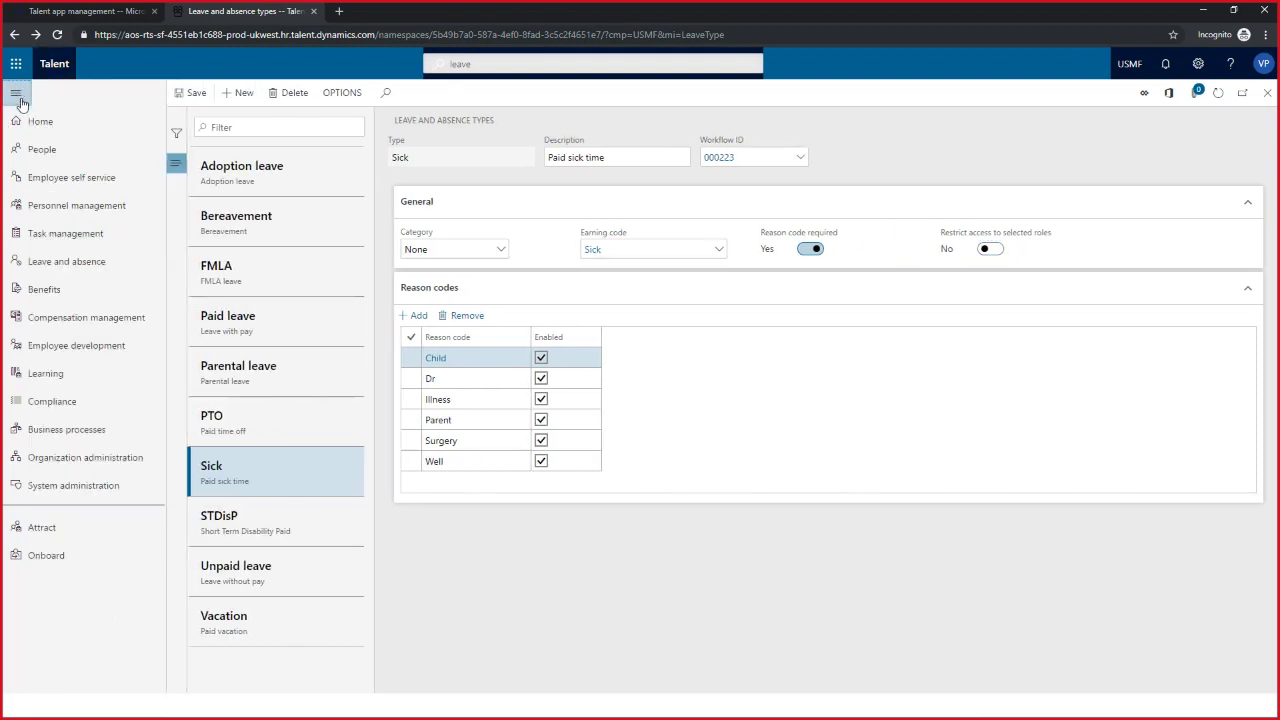
left_click(44, 150)
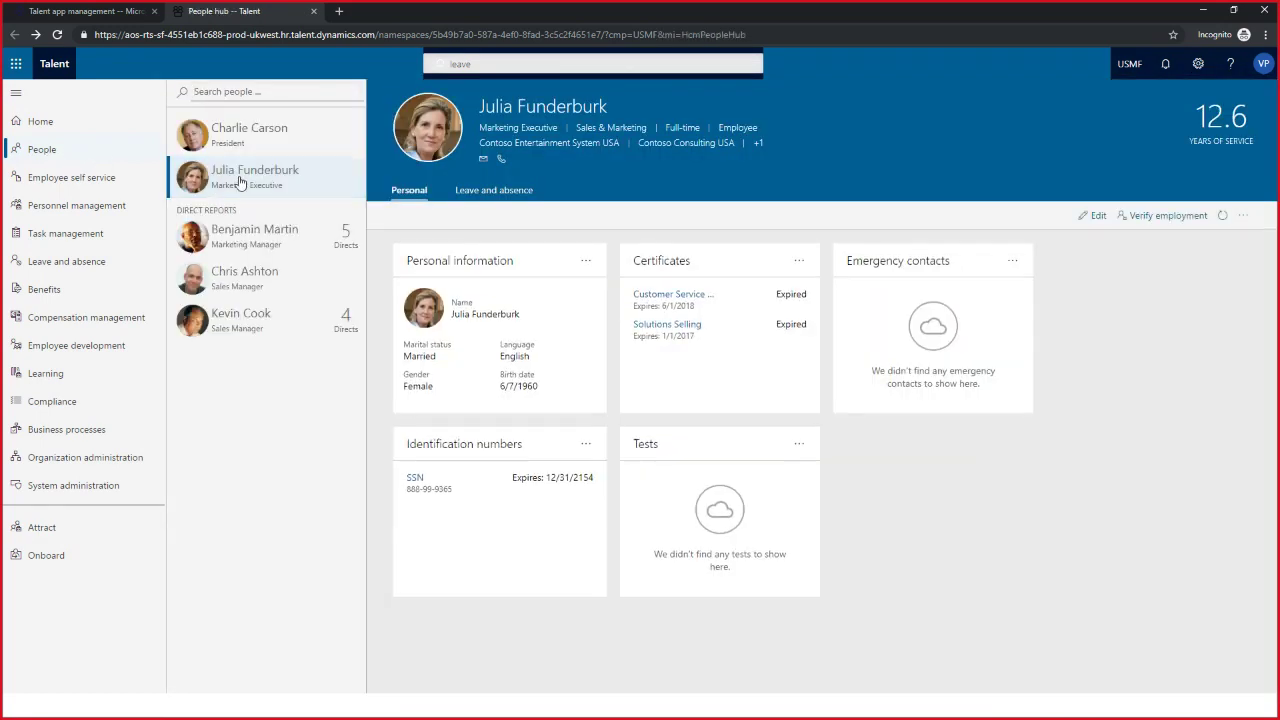
left_click(268, 181)
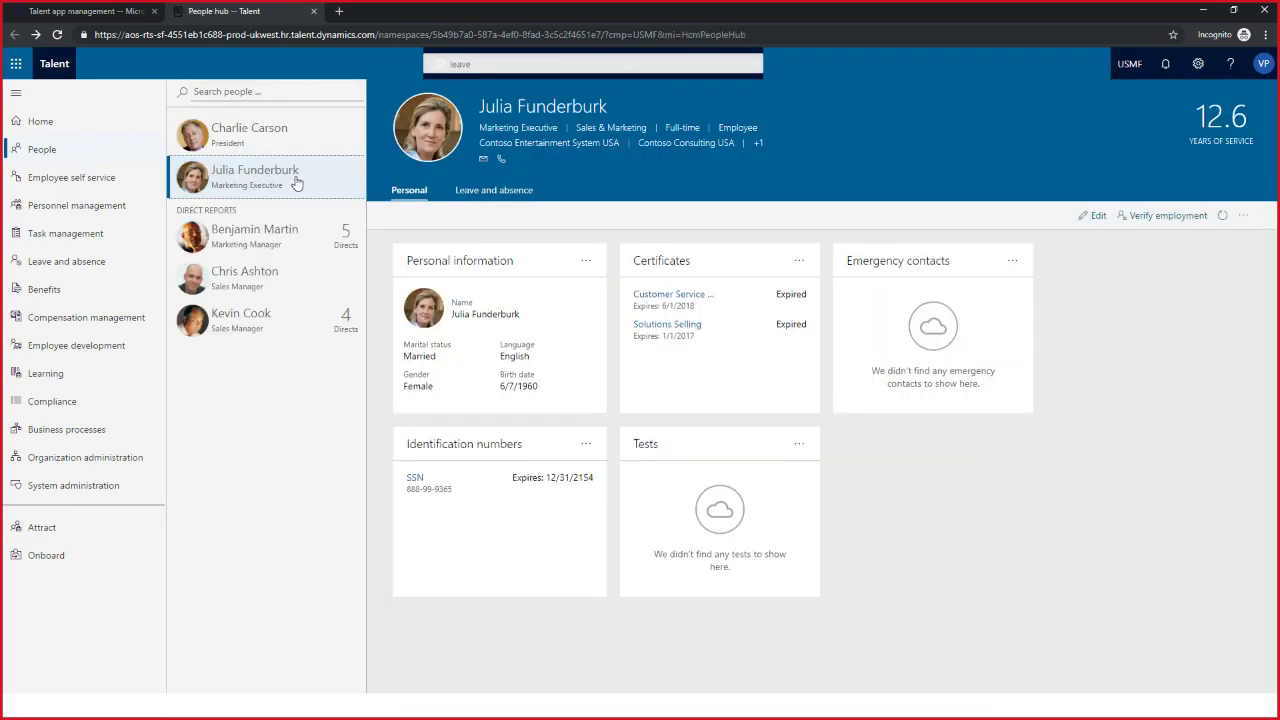
left_click(502, 192)
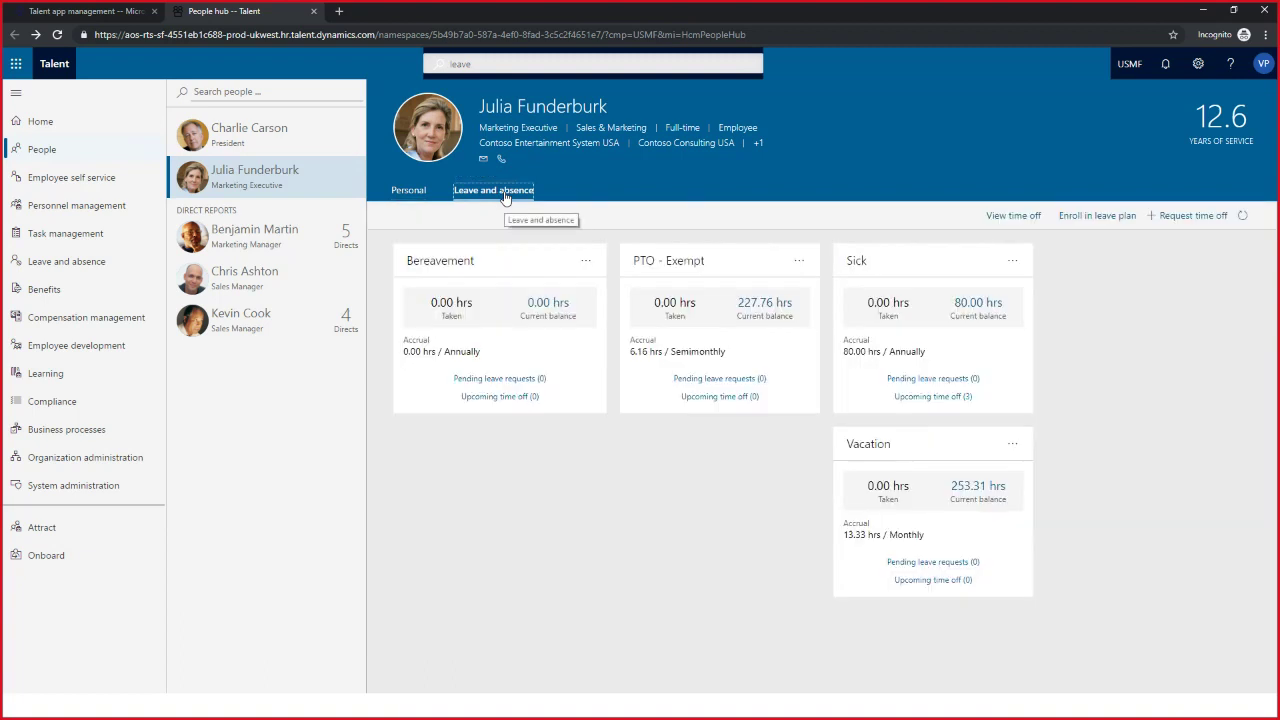
left_click(1008, 220)
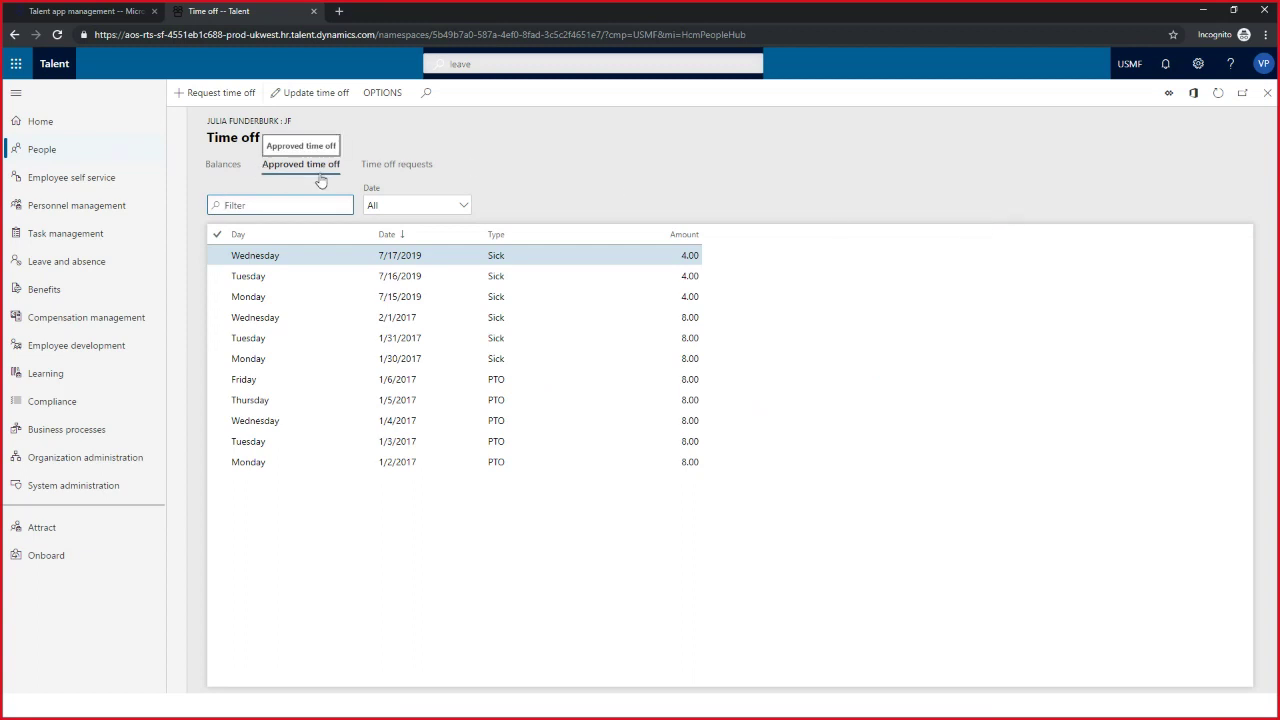
Review the employee's time off requests with their reason codes, and return to the leave balances.
left_click(390, 168)
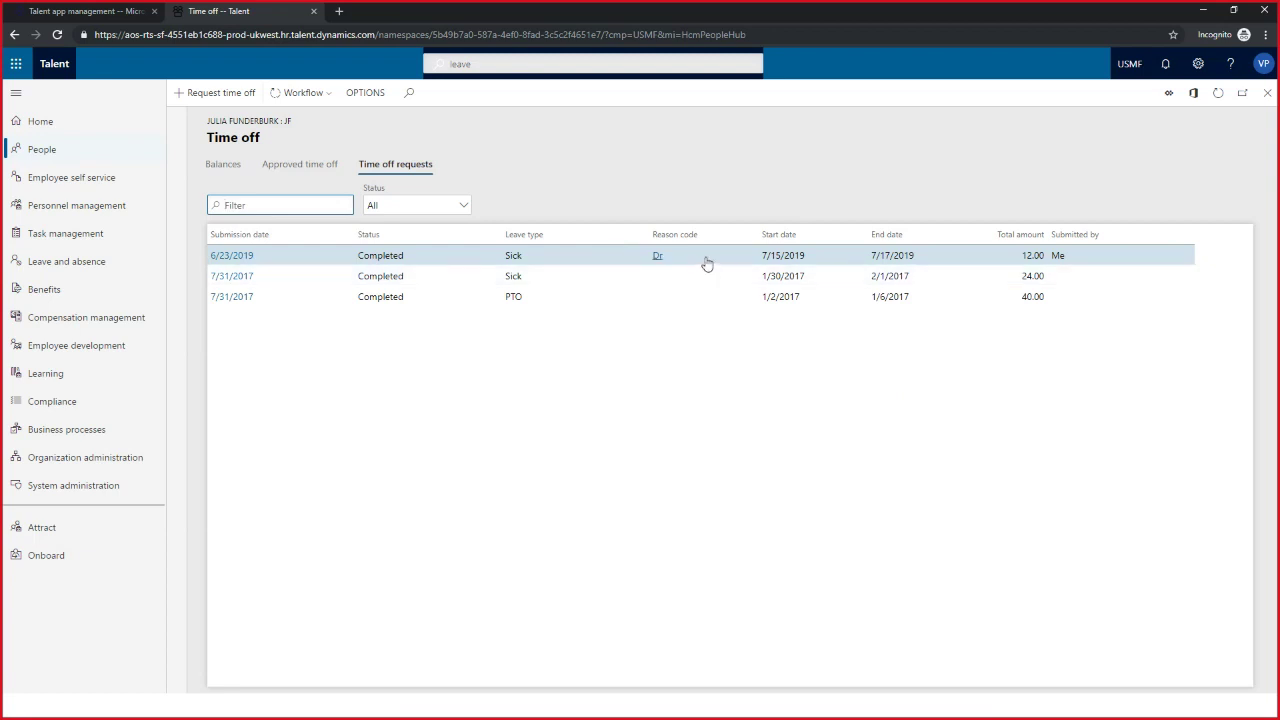
mouse_move(706, 262)
left_click(229, 166)
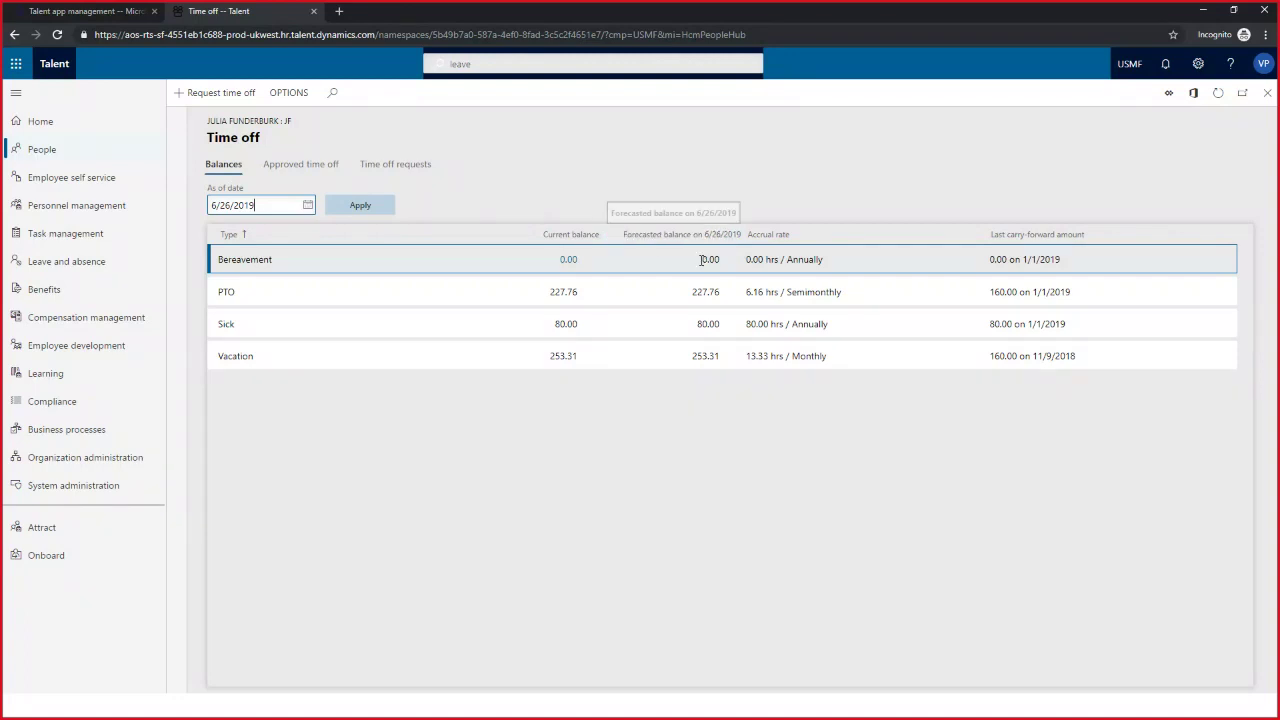
Set the As of date to 7/31/2019 and apply it to the forecasted leave balances.
left_click(311, 236)
left_click(306, 208)
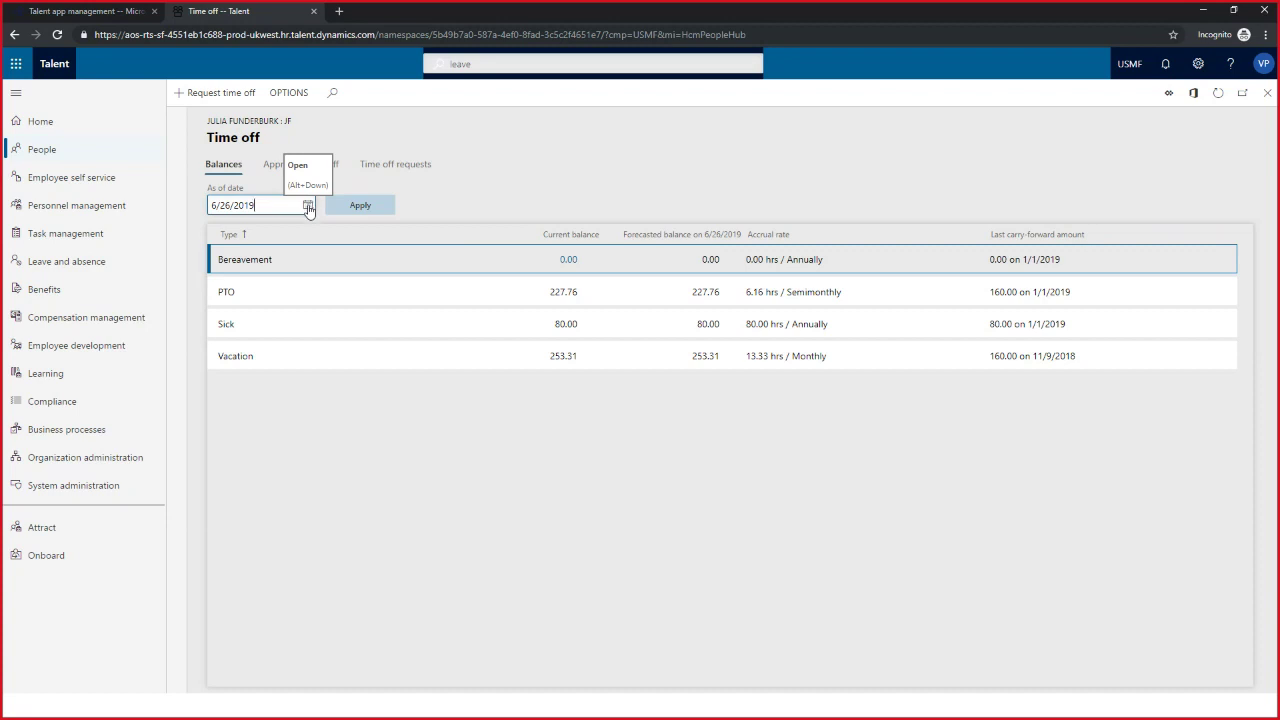
left_click(308, 207)
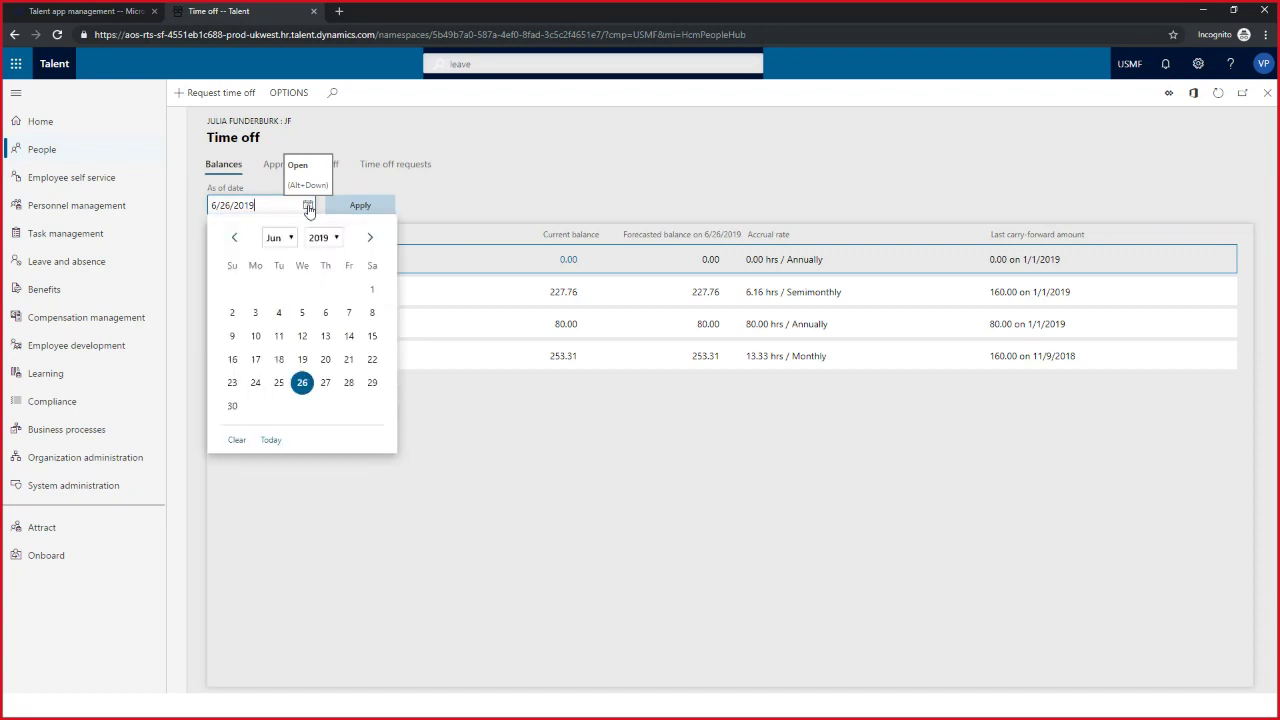
left_click(369, 239)
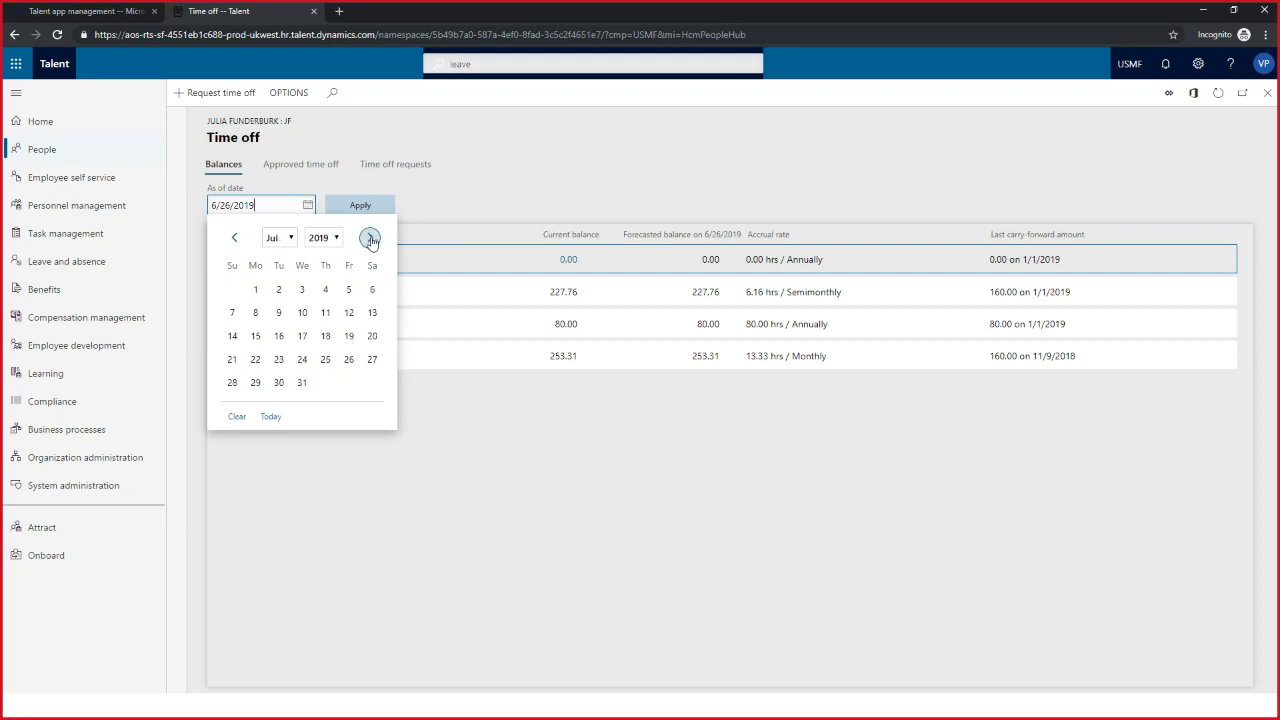
left_click(303, 383)
left_click(358, 206)
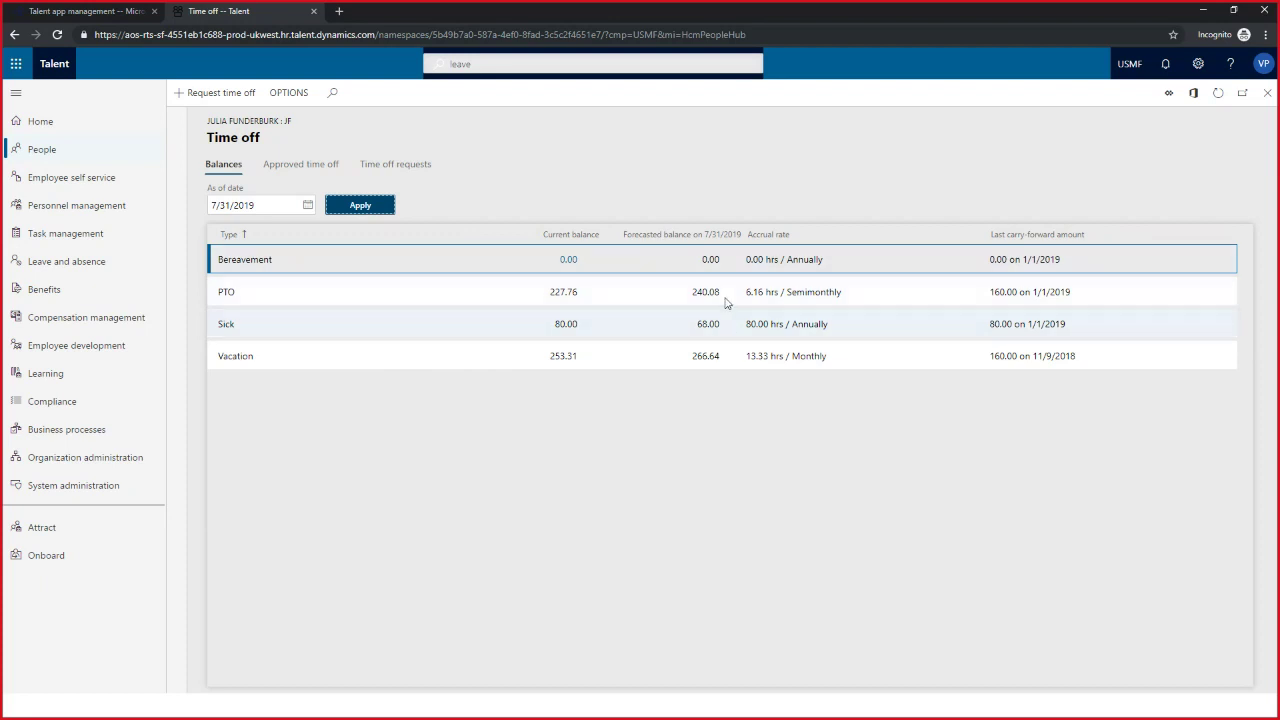
Inspect the transactions behind the current Sick balance, and return to the Balances view keeping the same As of date.
left_click(515, 325)
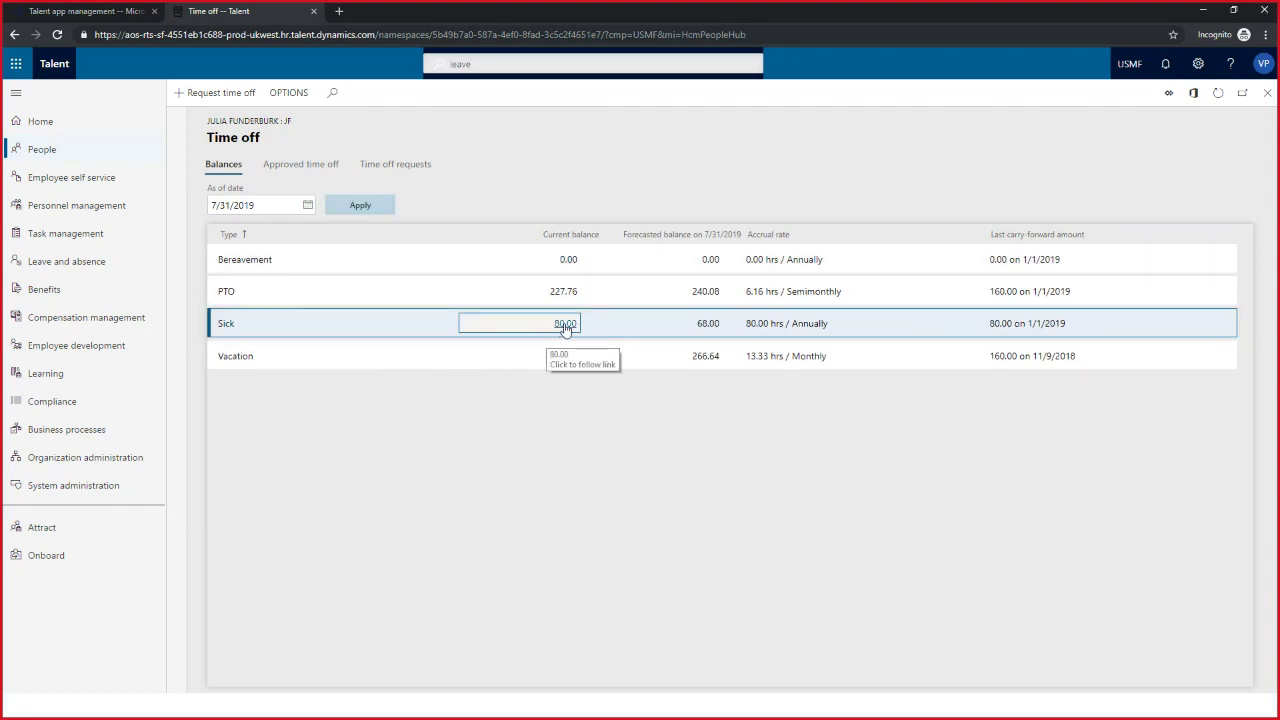
left_click(565, 324)
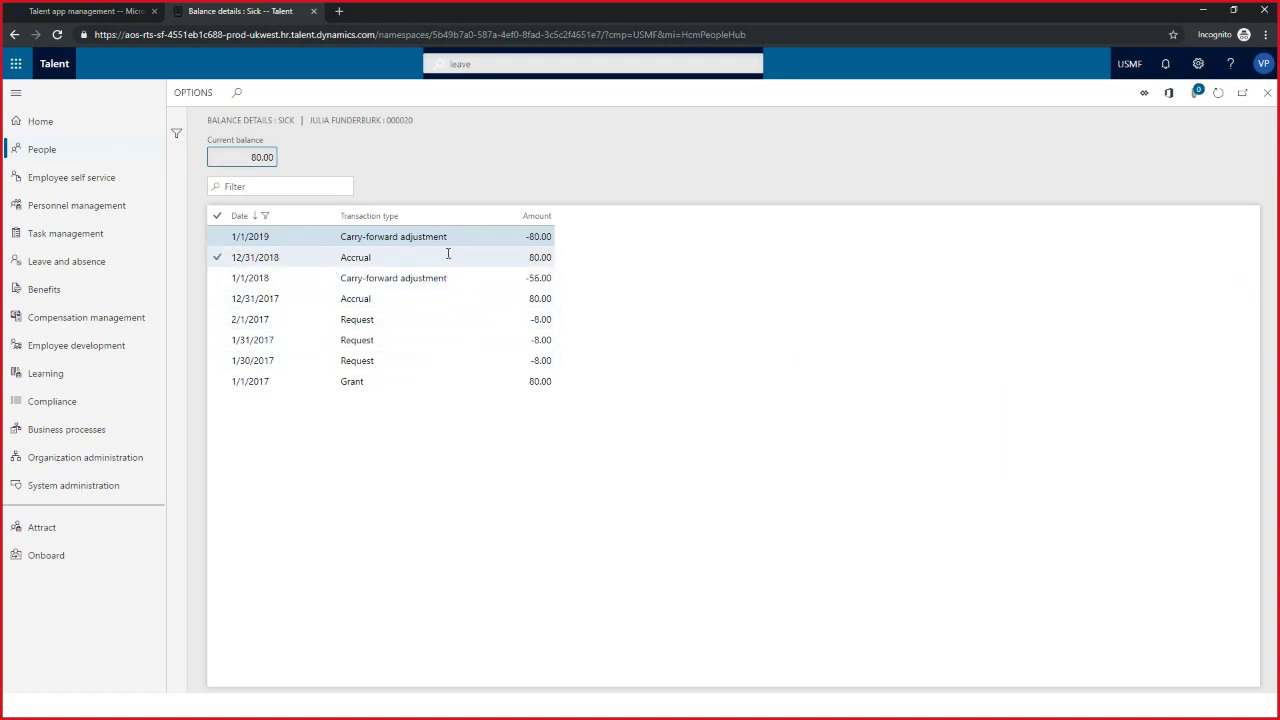
left_click(1263, 103)
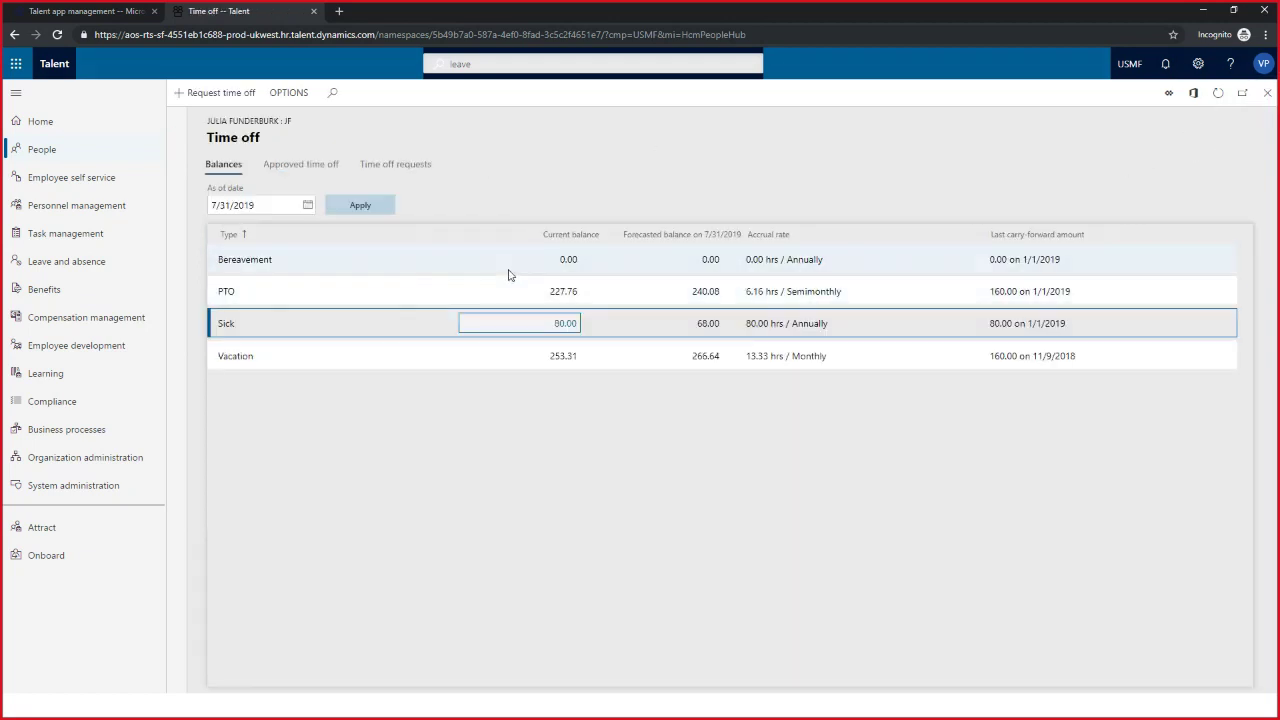
left_click(307, 205)
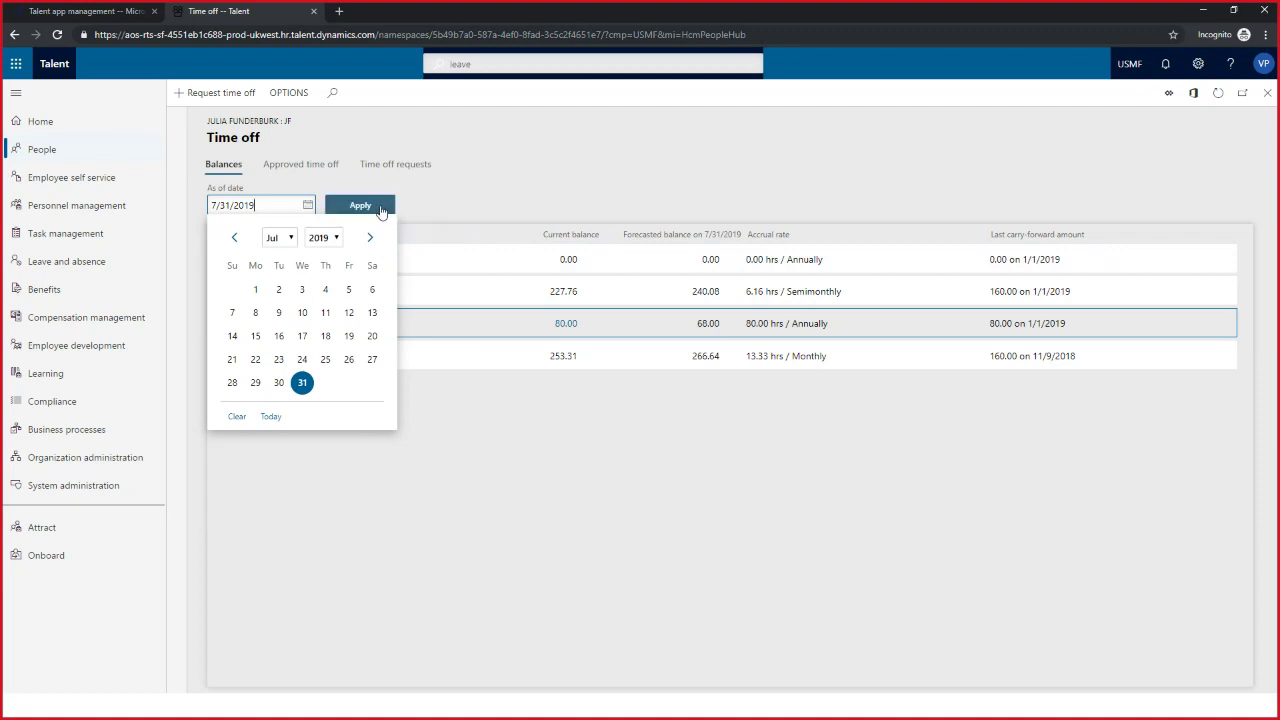
left_click(484, 208)
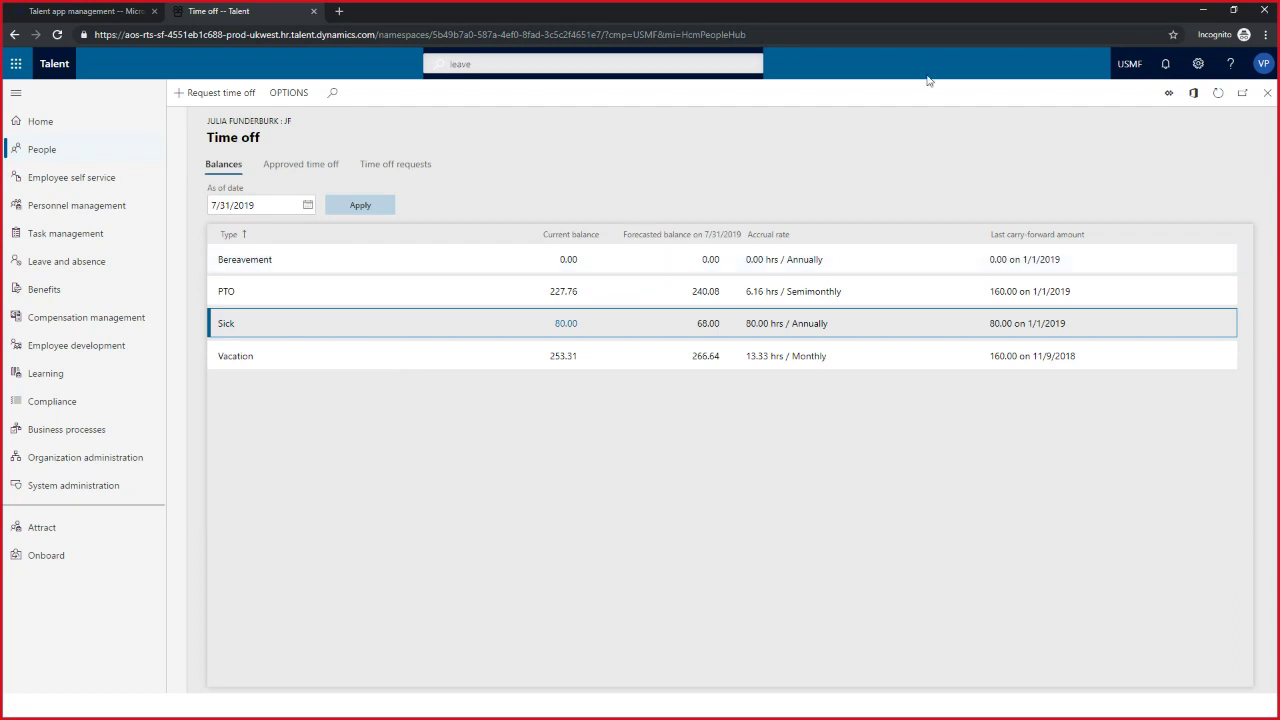
Return to the presentation and advance to the slide on additional date options when configuring plans.
left_click(1203, 13)
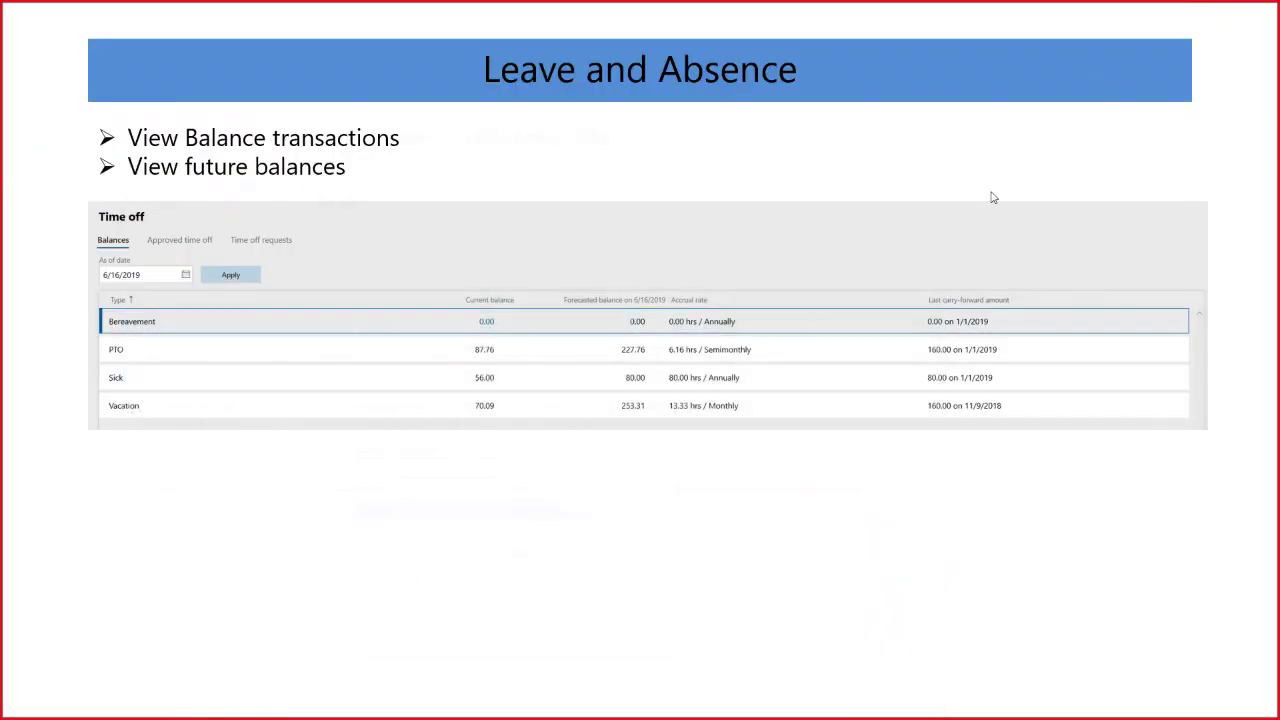
key("Right")
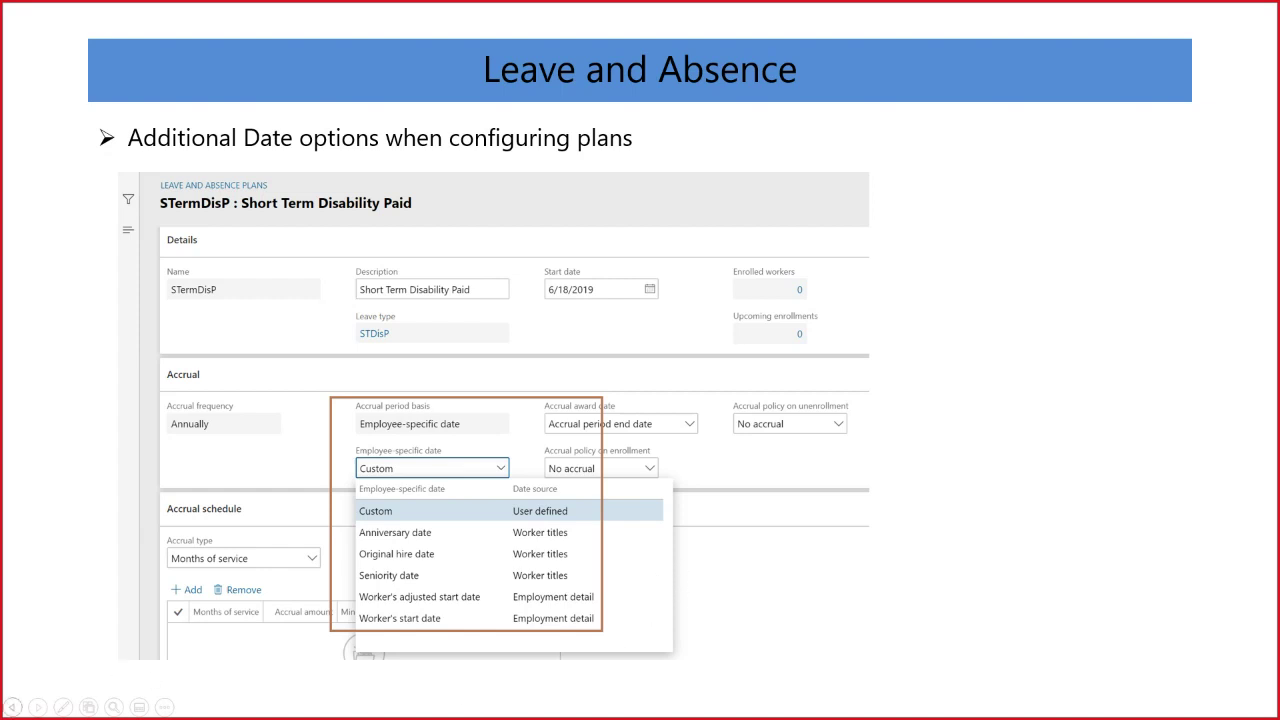
Switch back to Talent and open the Leave and absence plans page using the search for leave.
key("alt+Tab")
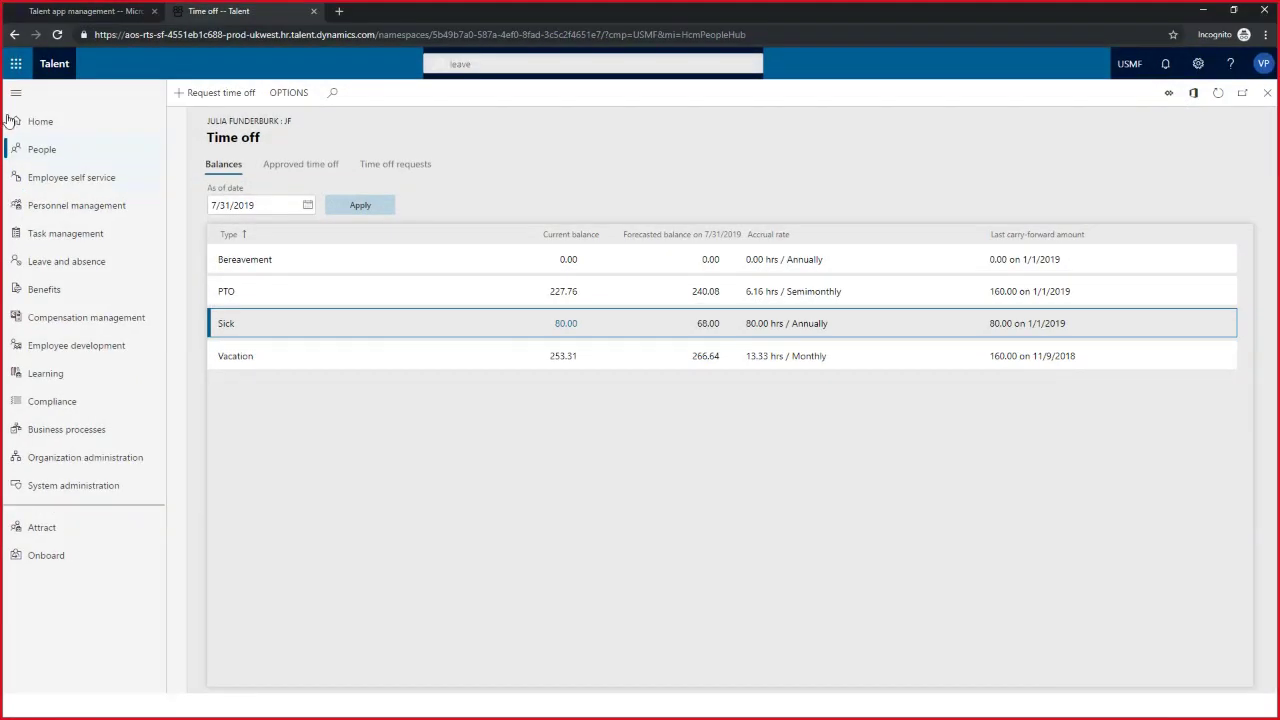
left_click(634, 63)
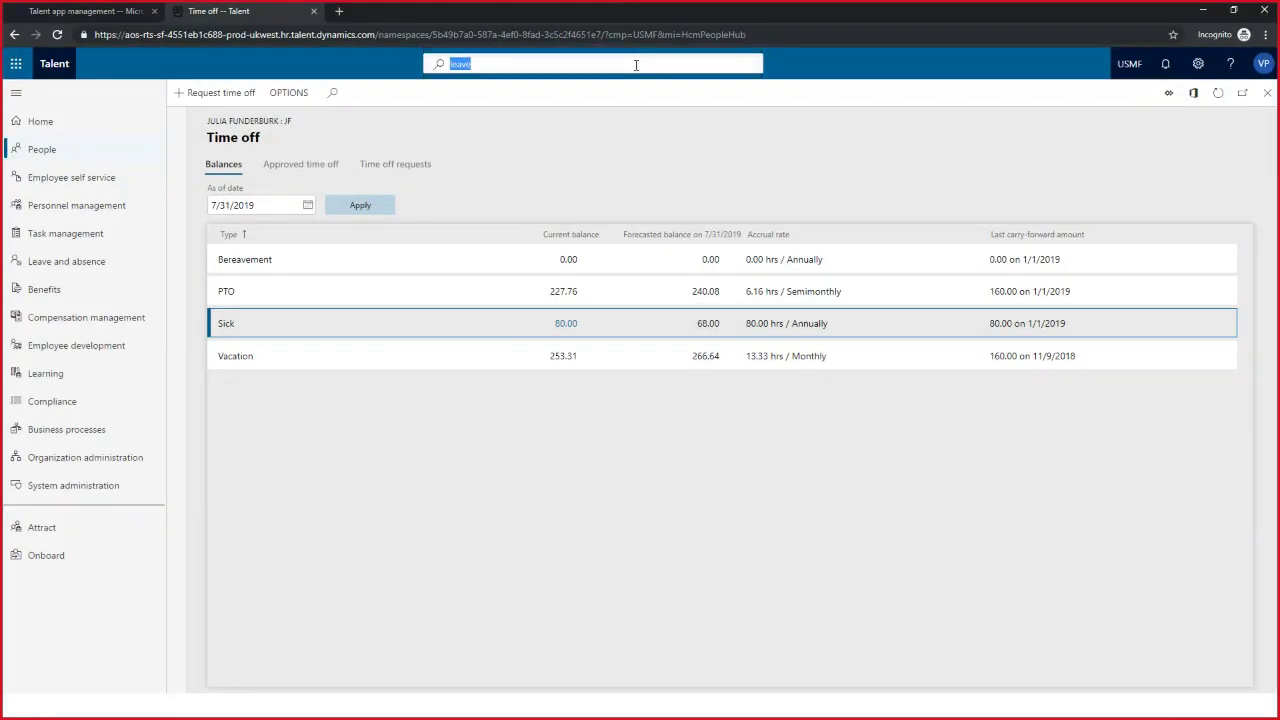
left_click(543, 131)
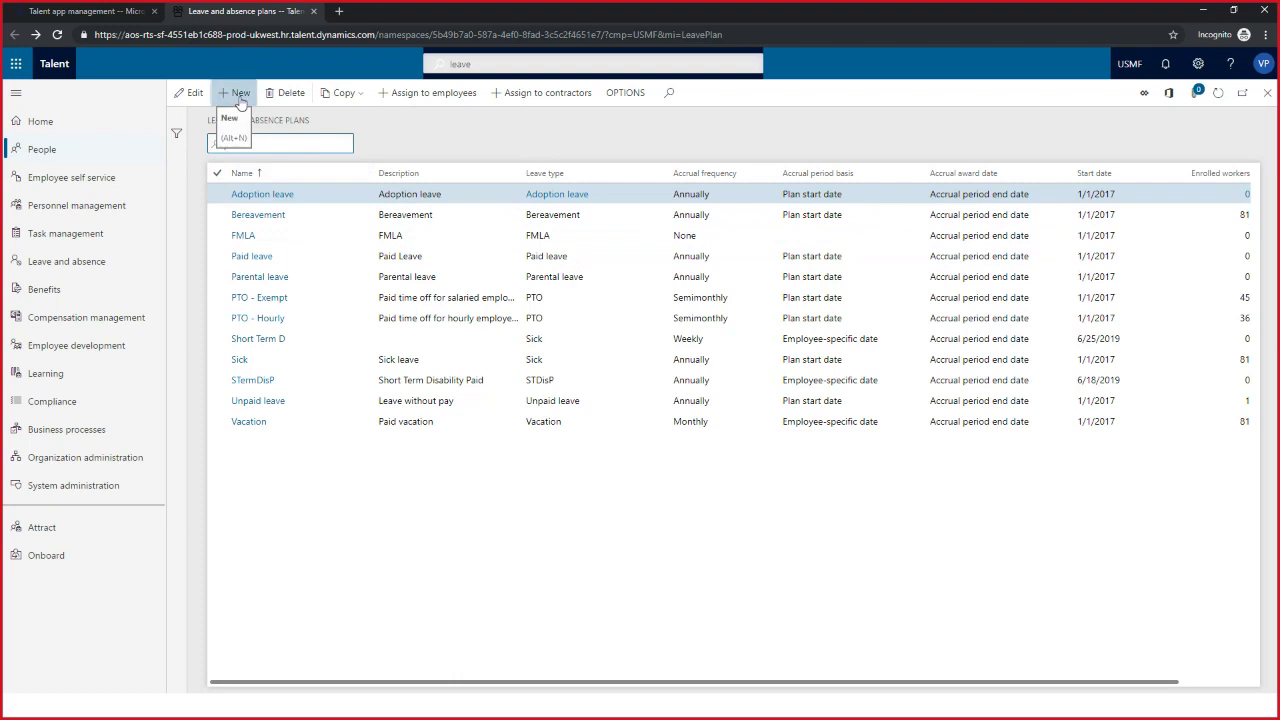
Start a new leave and absence plan with the name SDTerm and the description SDTer.
left_click(240, 96)
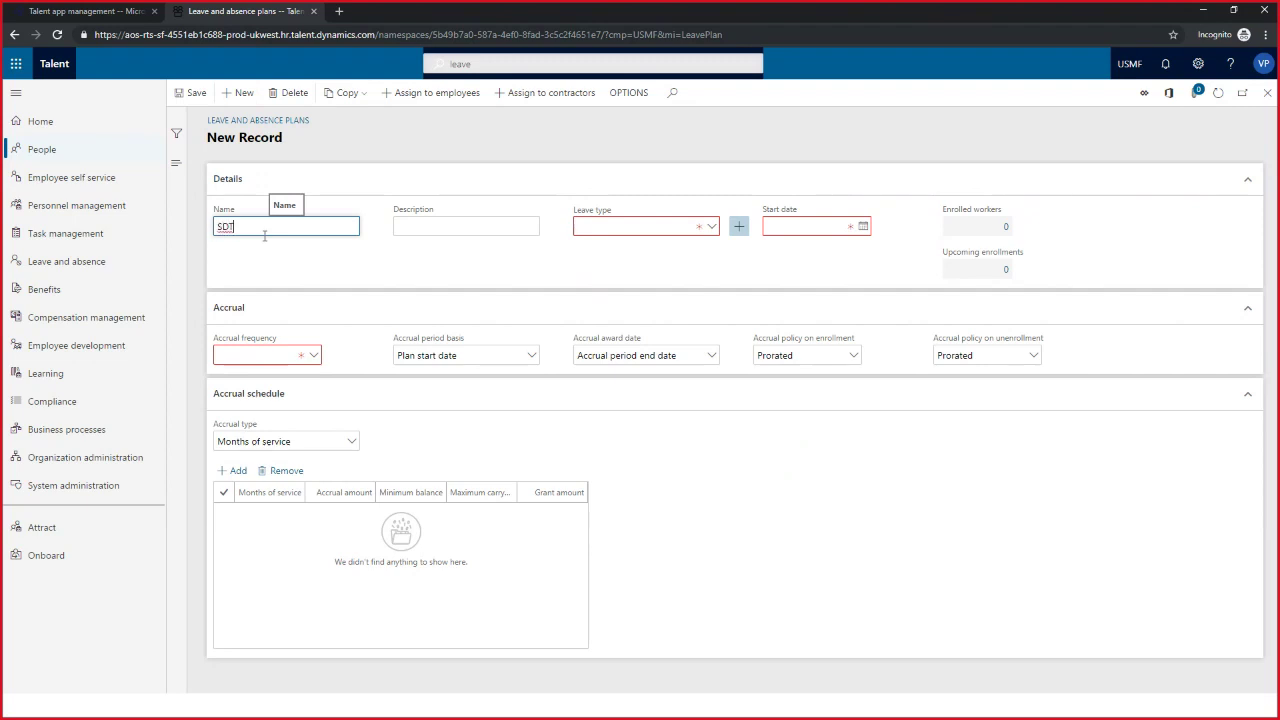
key("Tab")
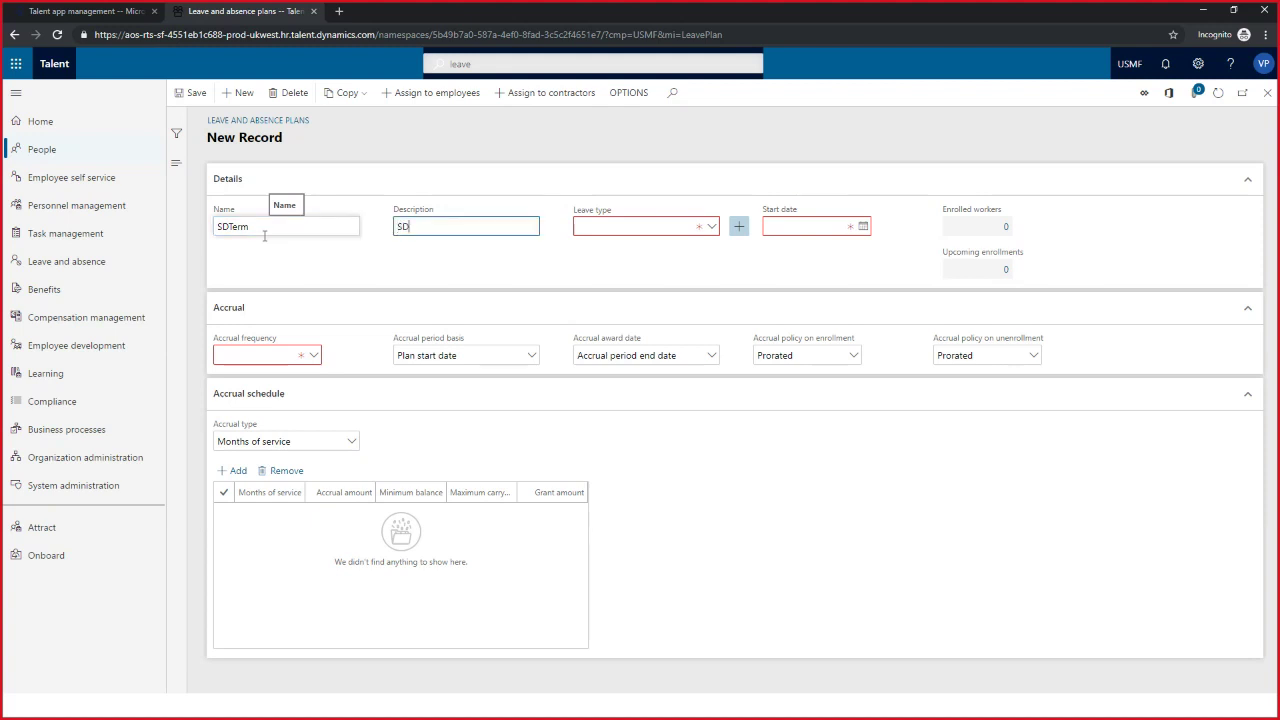
key("Tab")
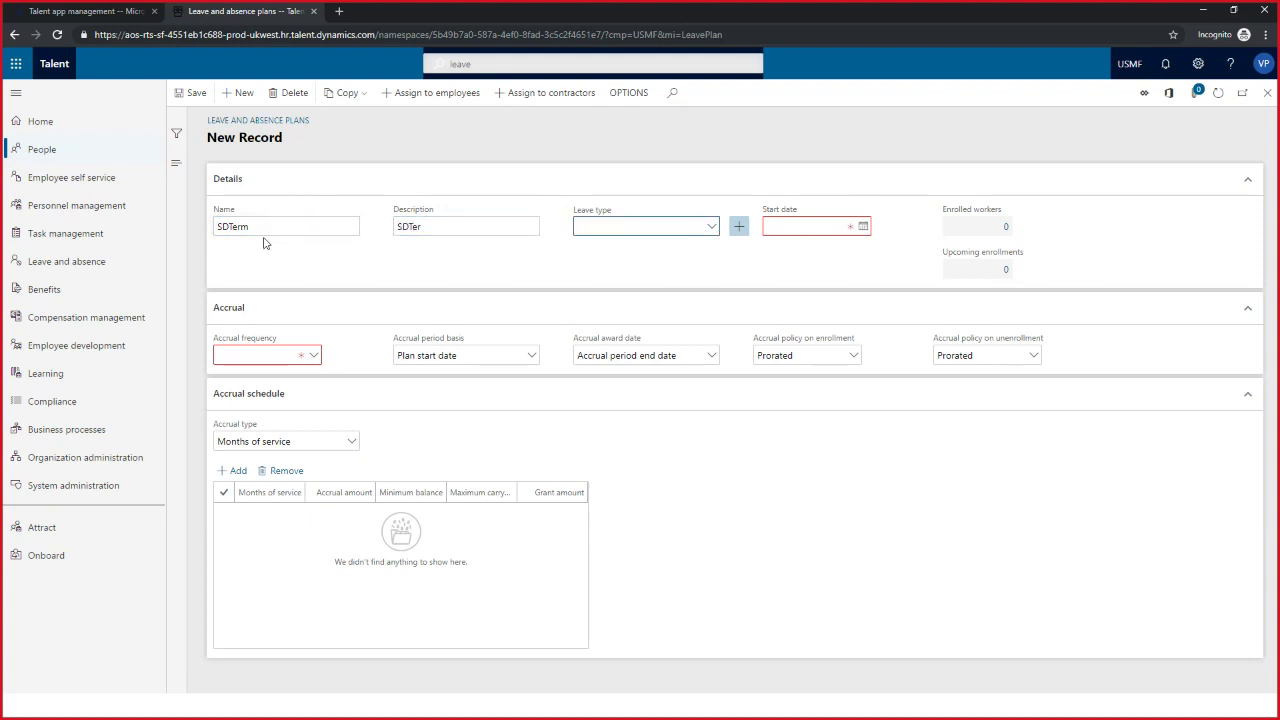
Set the new plan's leave type to Sick and its start date to 6/26/2019.
left_click(713, 228)
left_click(590, 392)
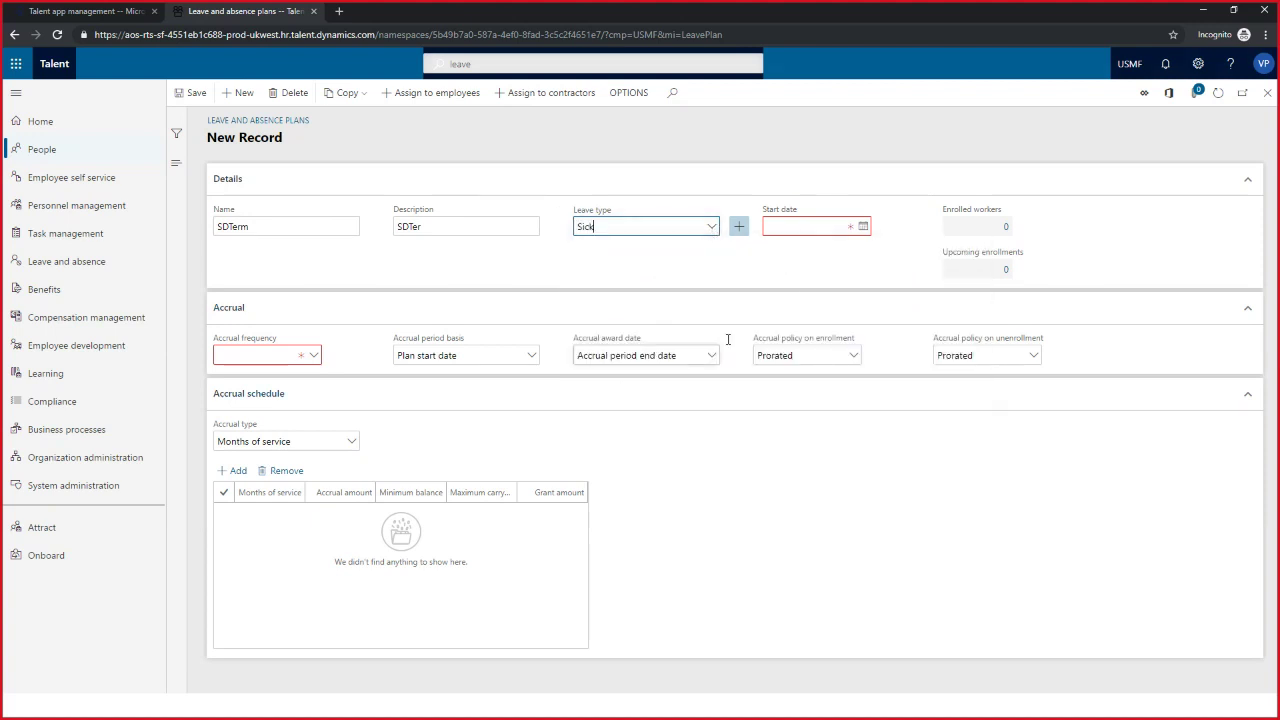
left_click(863, 226)
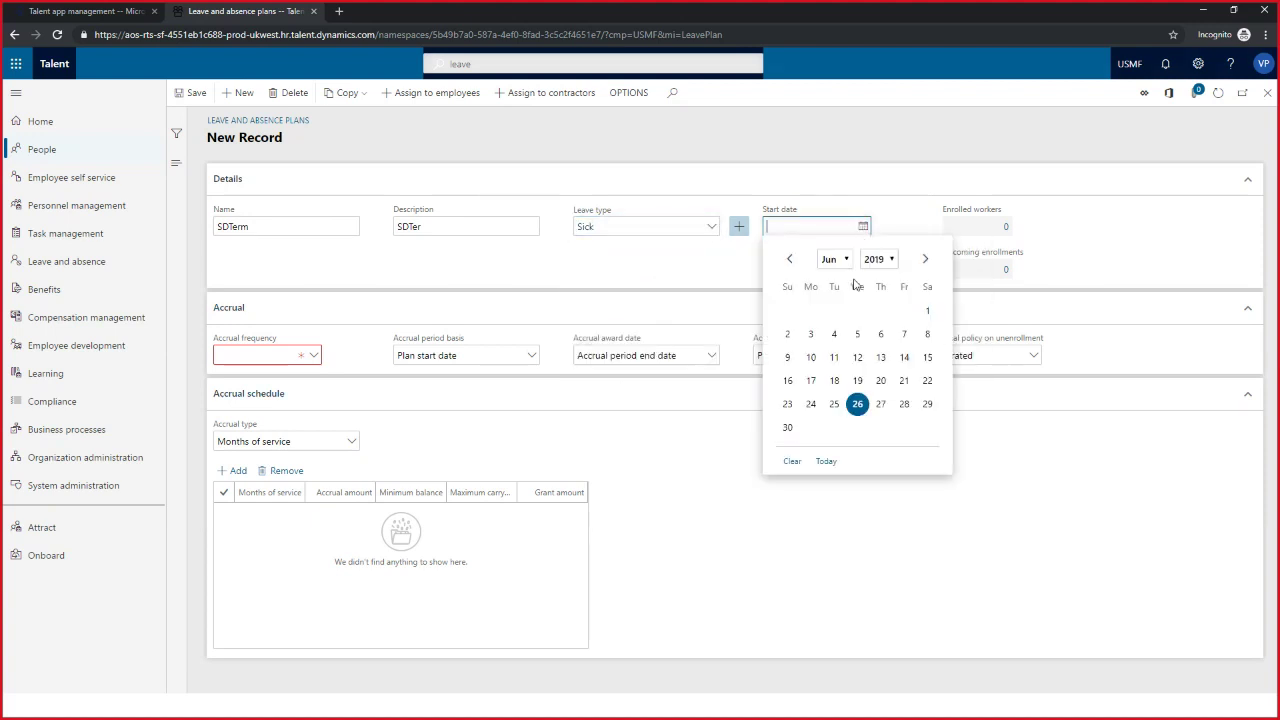
left_click(860, 407)
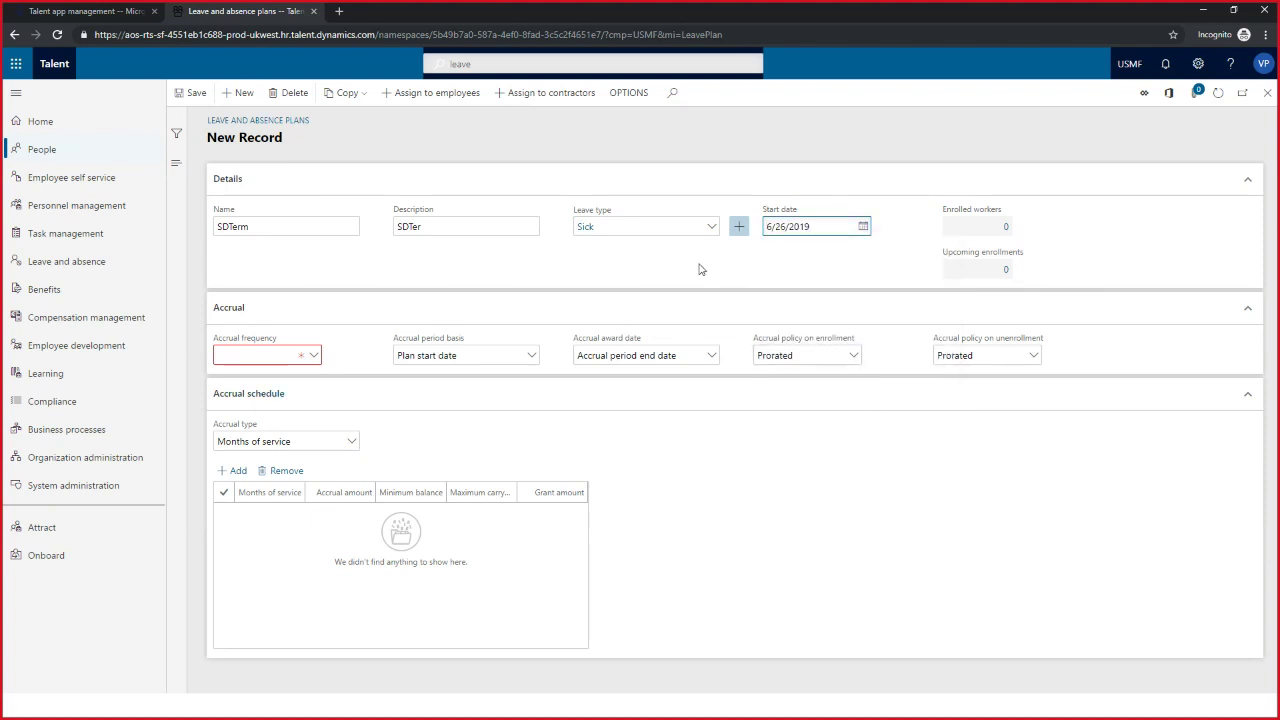
Set the plan to accrue Weekly on an Employee-specific date basis with the Custom date, and save it.
left_click(314, 356)
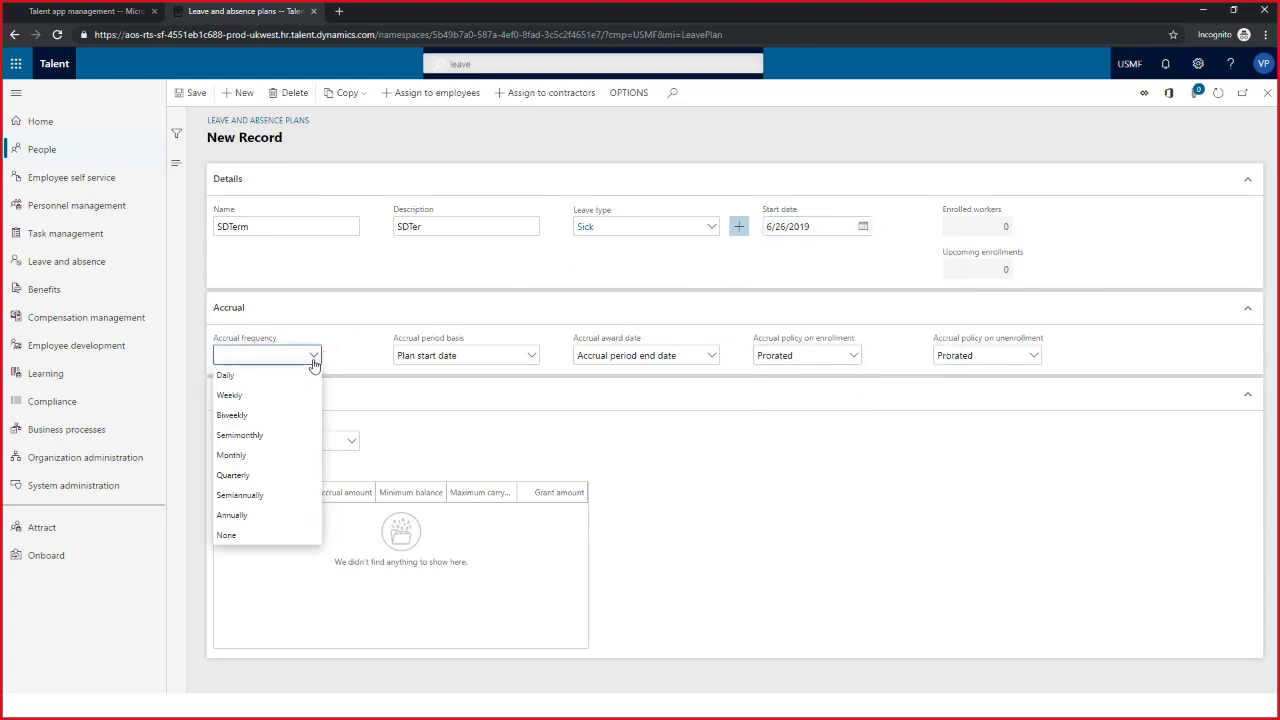
left_click(277, 395)
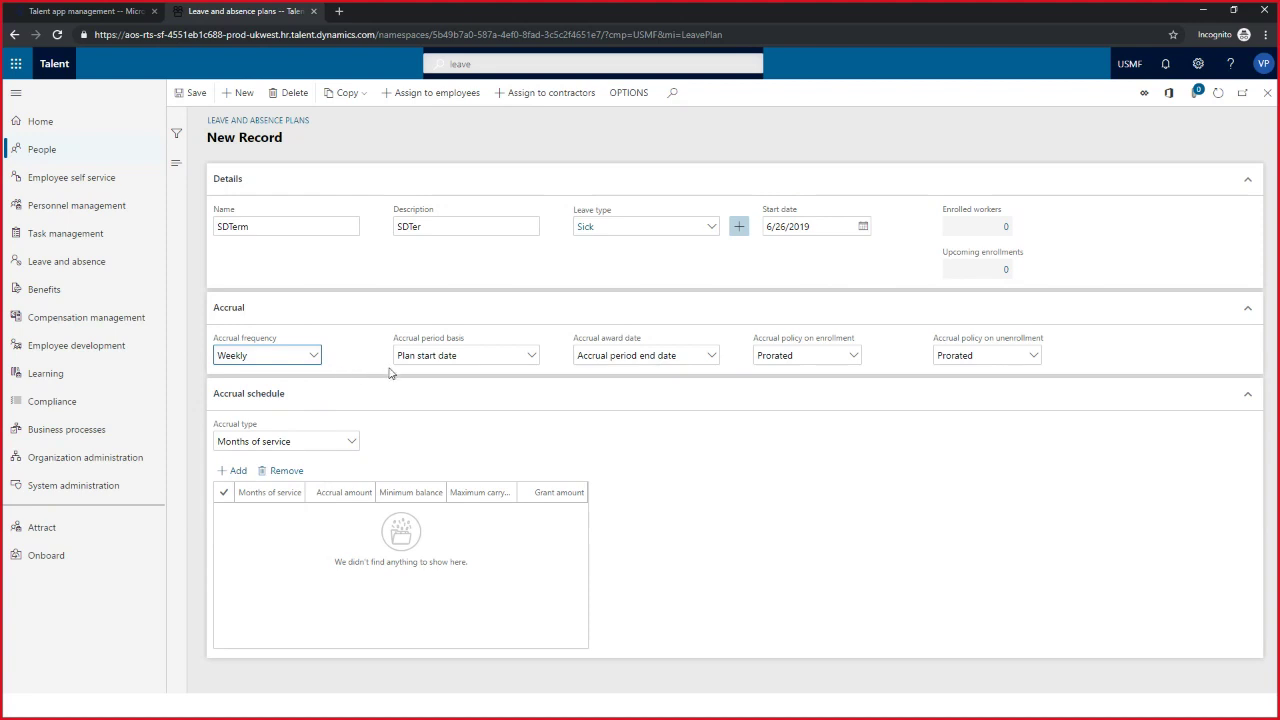
left_click(532, 357)
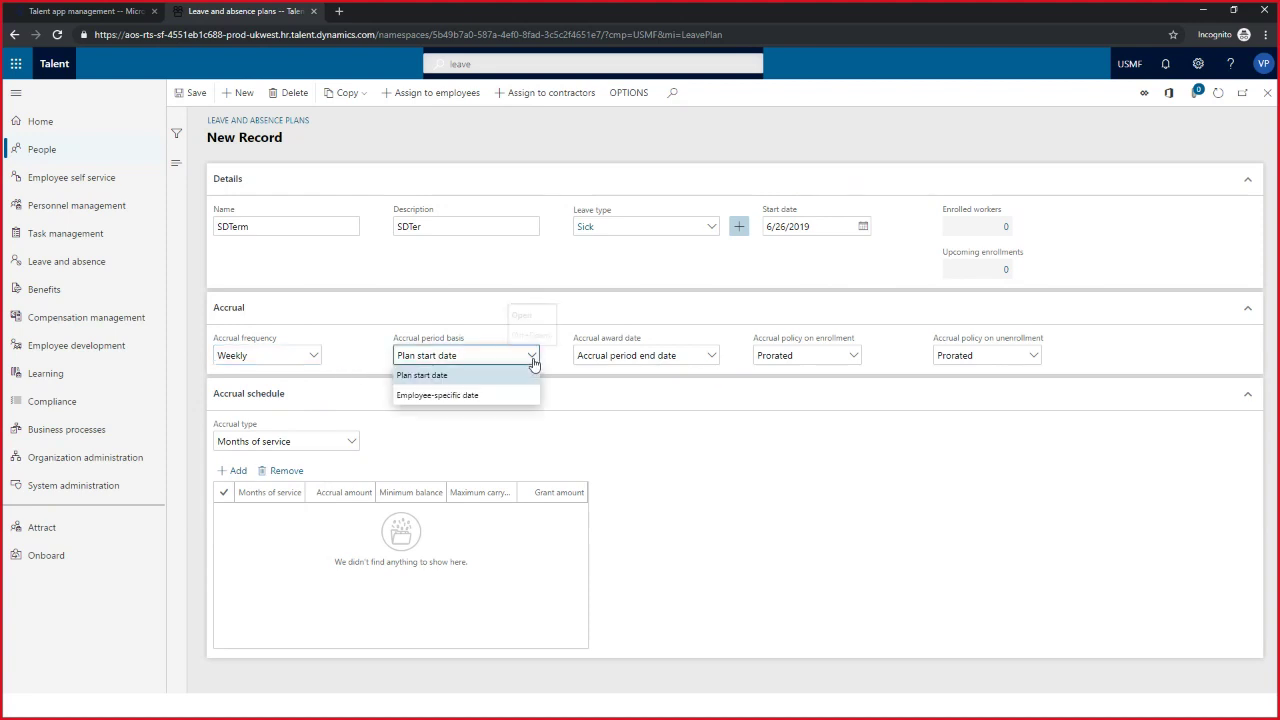
left_click(456, 396)
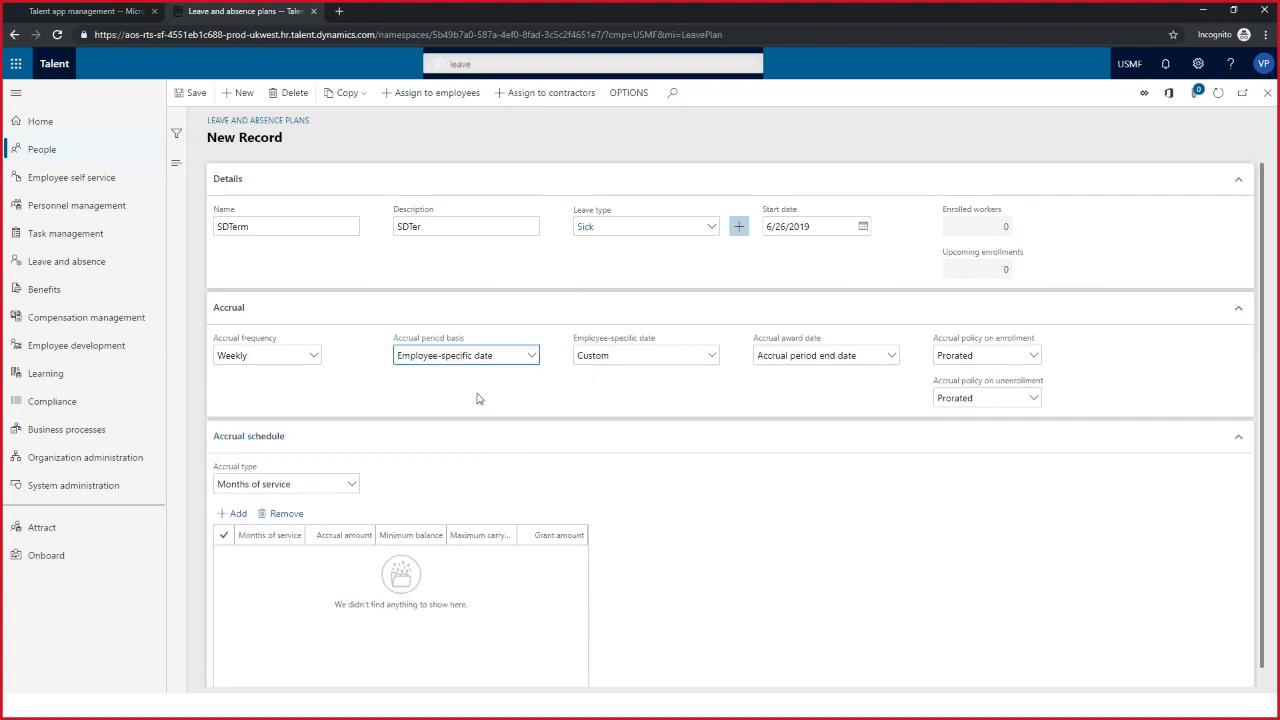
left_click(714, 359)
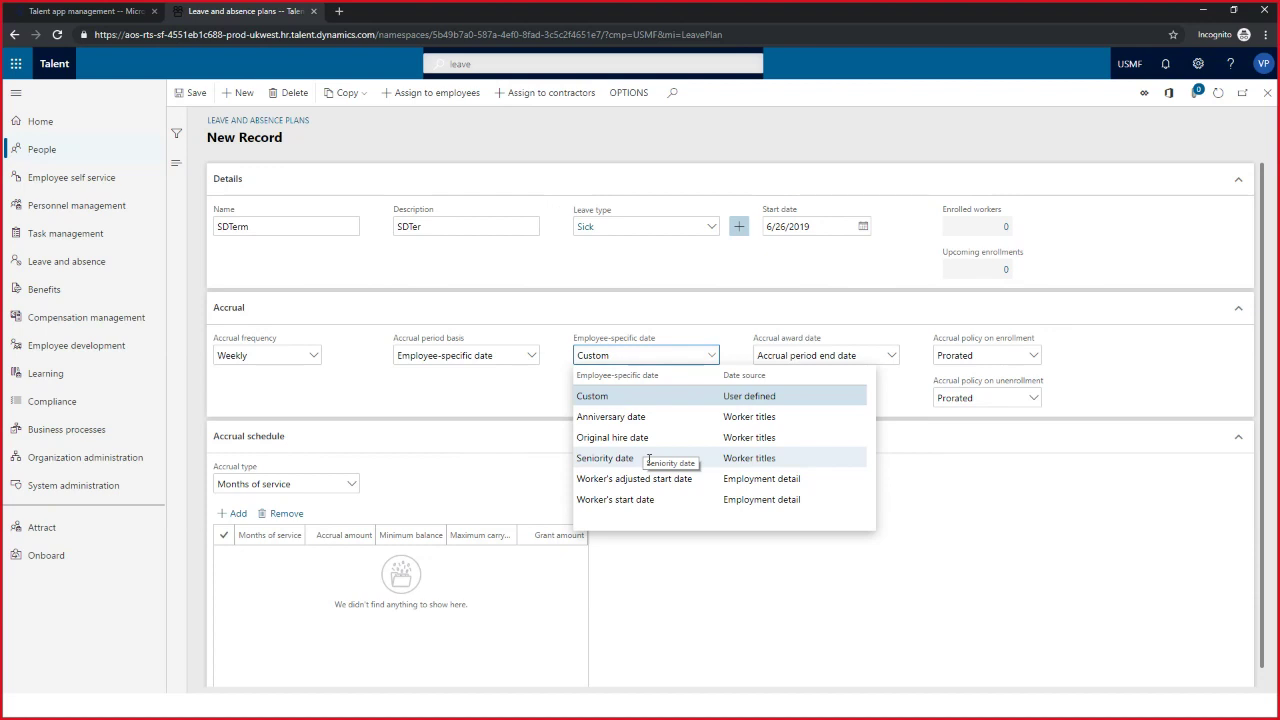
left_click(658, 397)
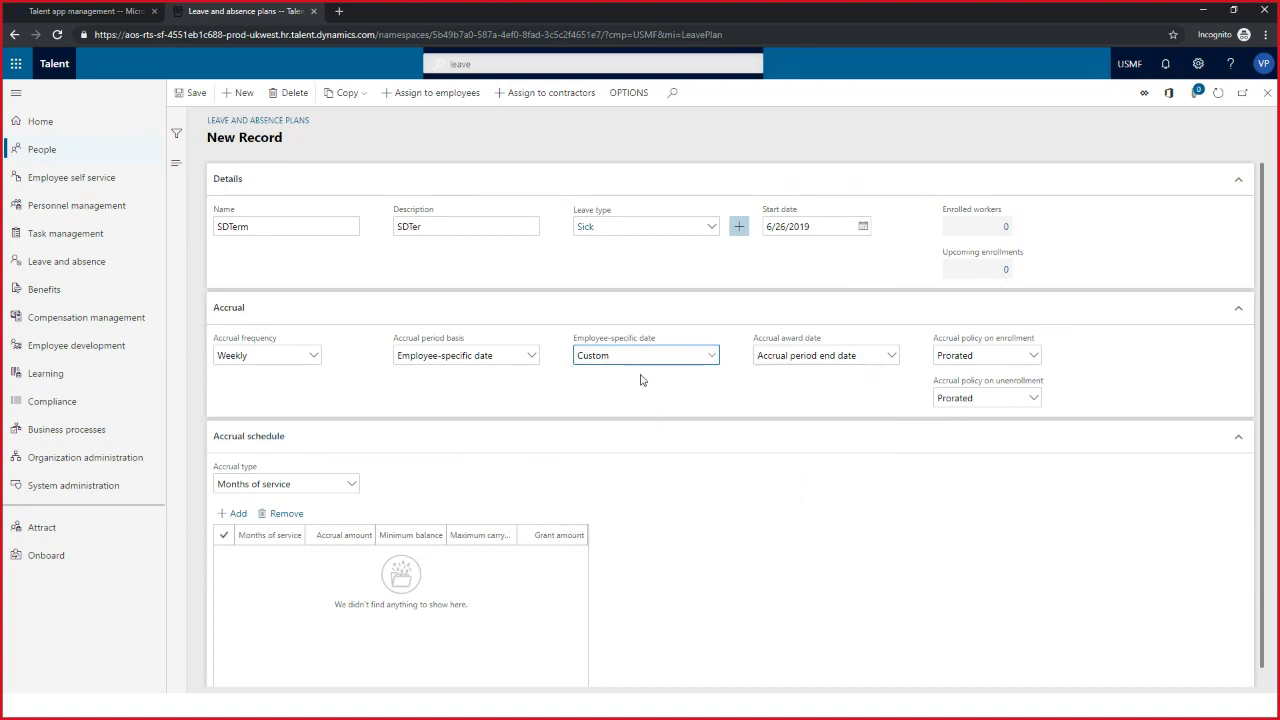
left_click(187, 97)
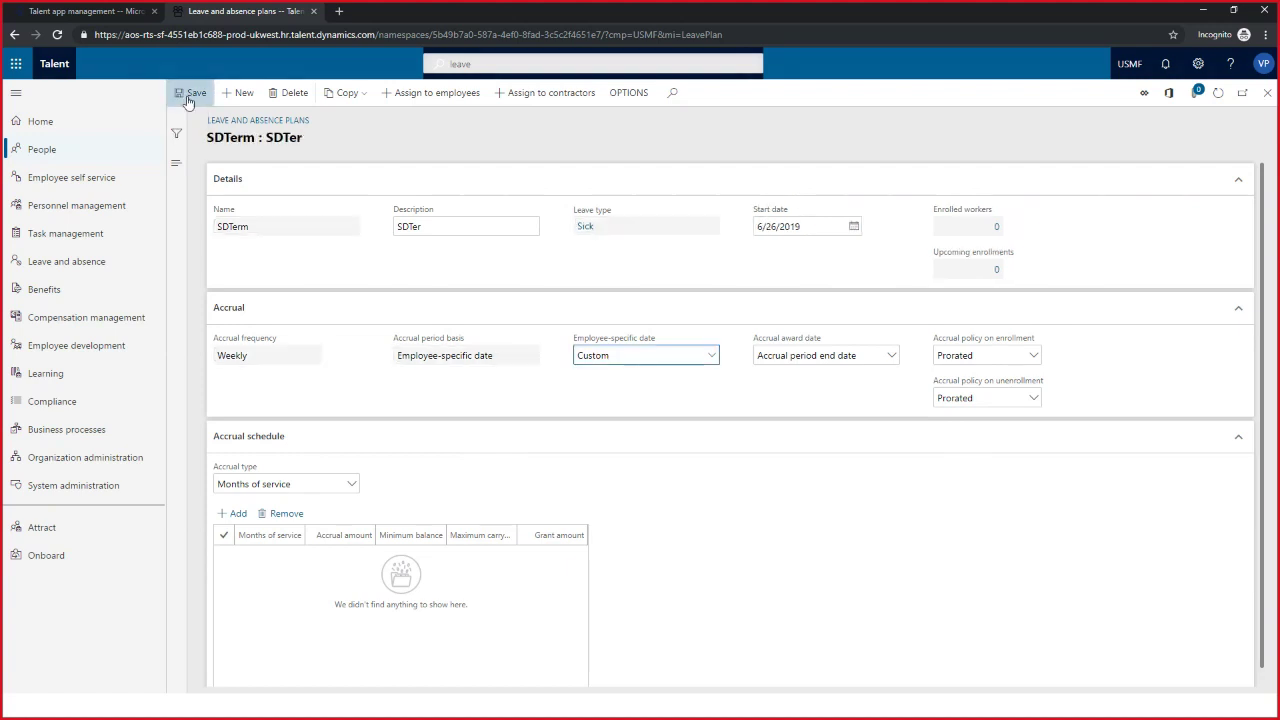
Review the Tier basis date options for assigning the plan to employees, cancel the assignment, and return to the presentation.
left_click(423, 100)
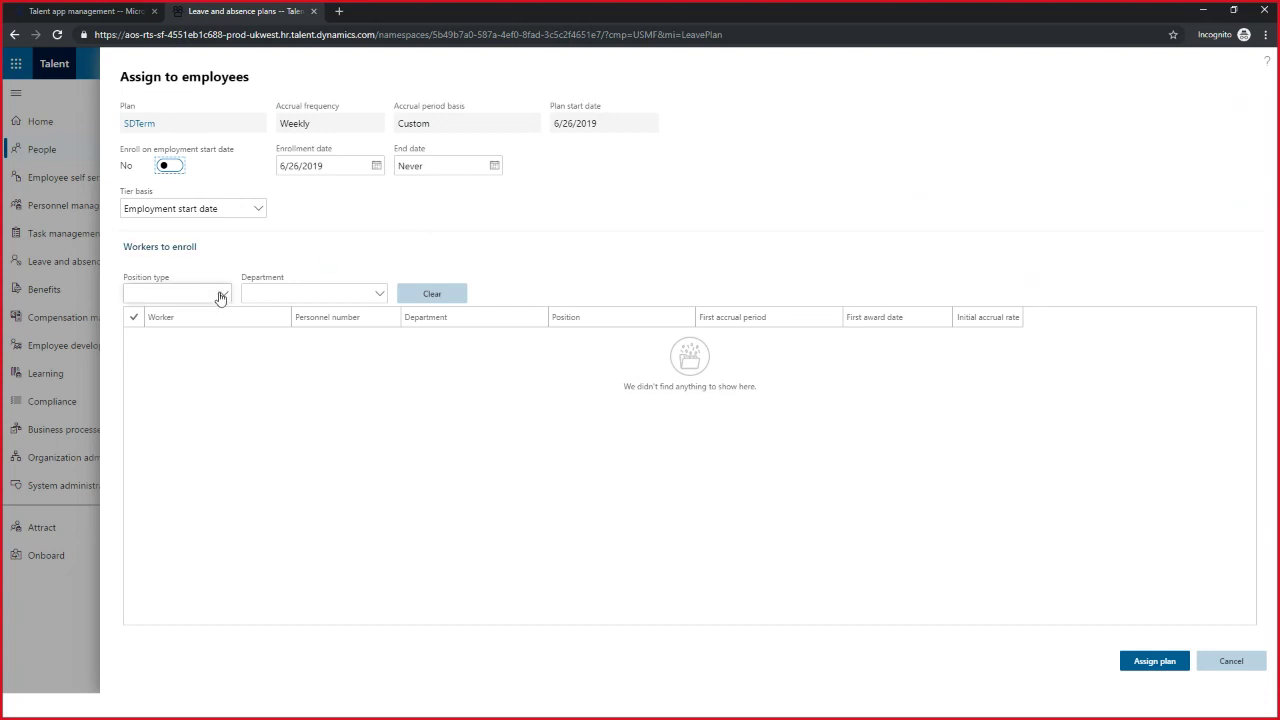
left_click(258, 210)
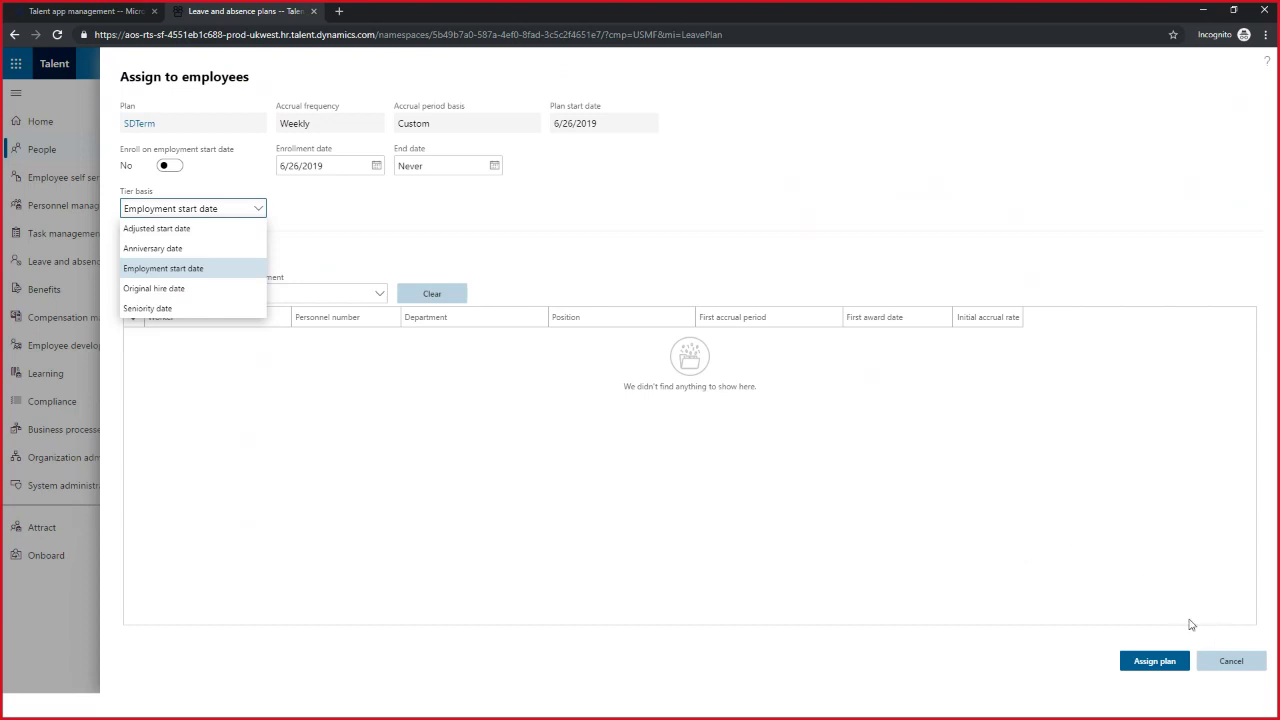
left_click(1222, 665)
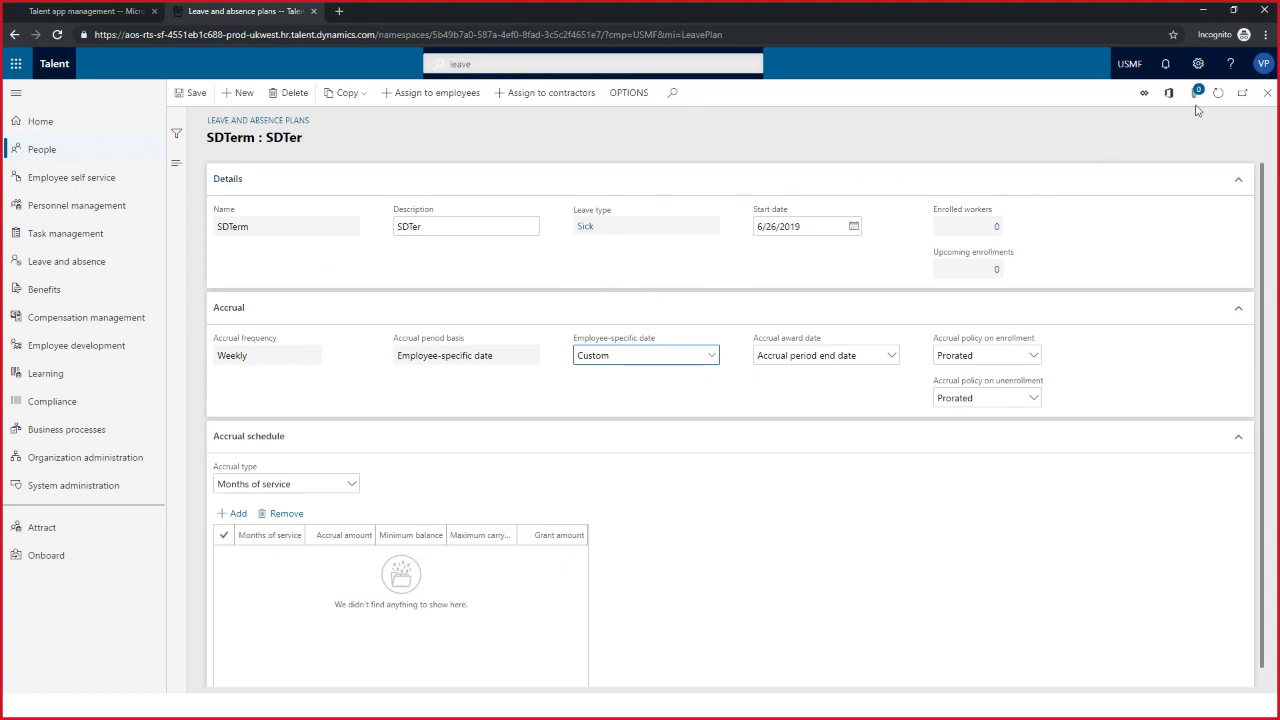
left_click(1205, 12)
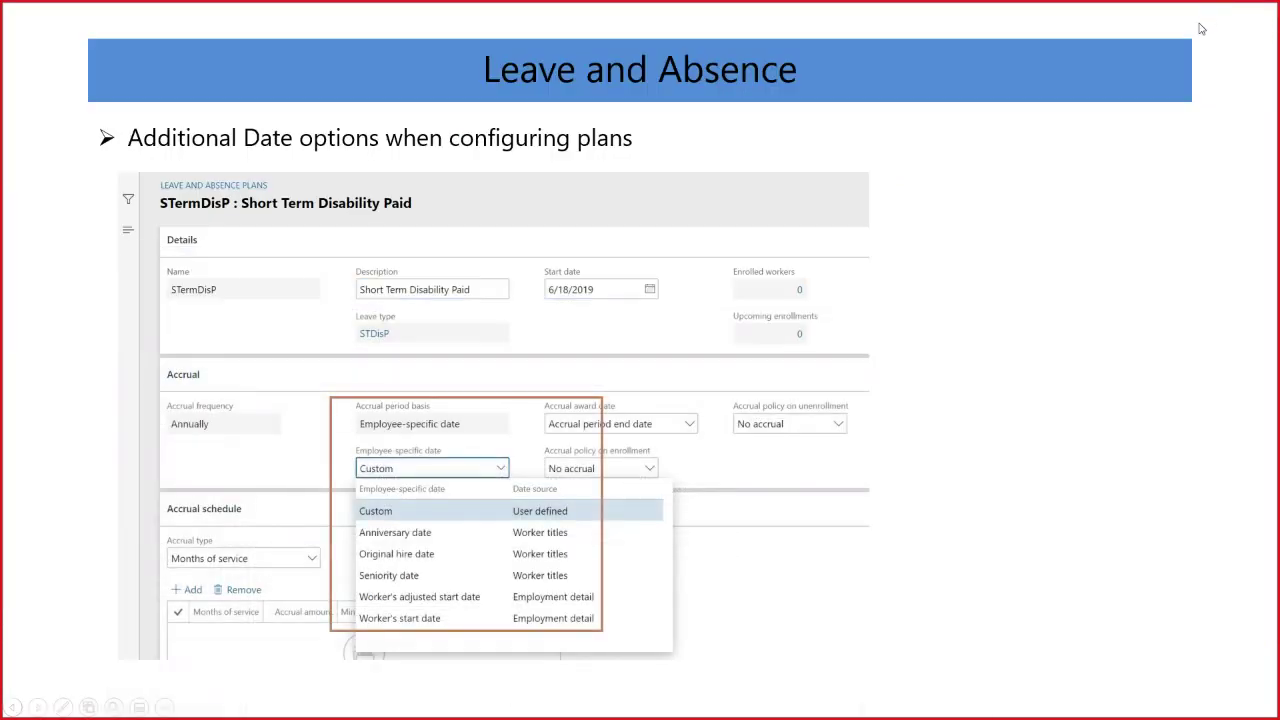
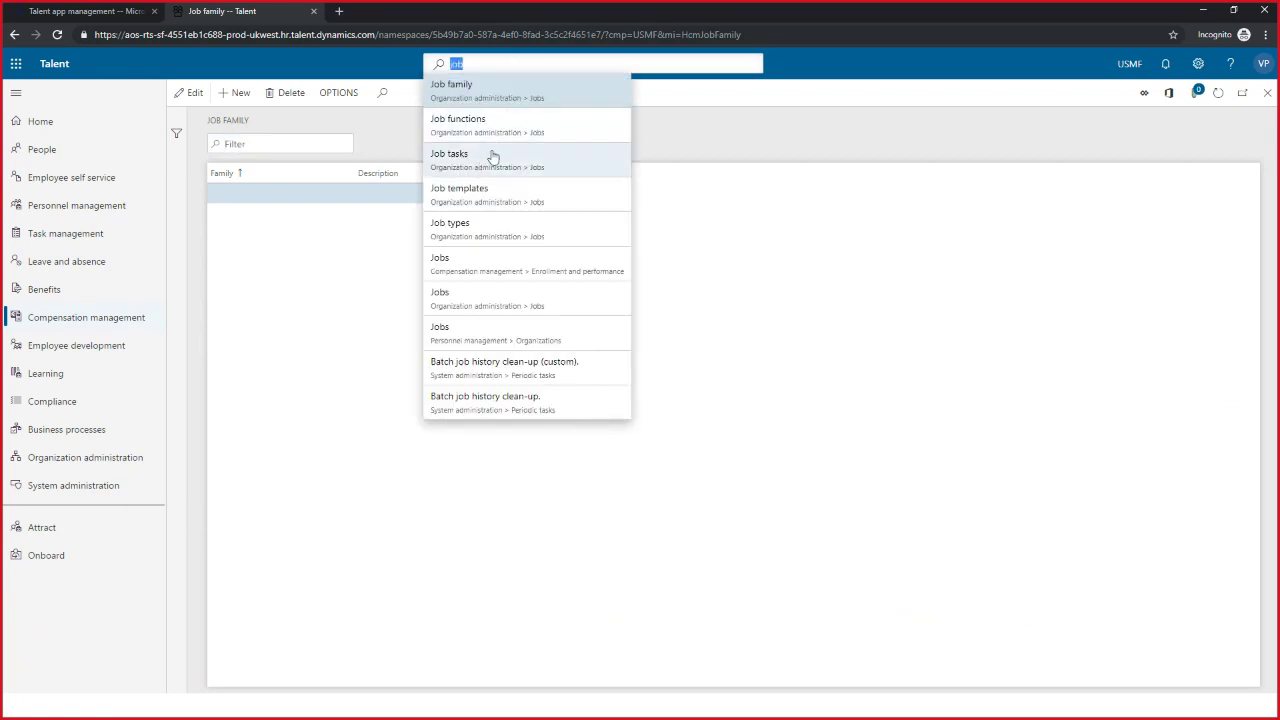
Open the Account Manager job from the Jobs page under Compensation management and add a compensation line with level G05.
left_click(498, 268)
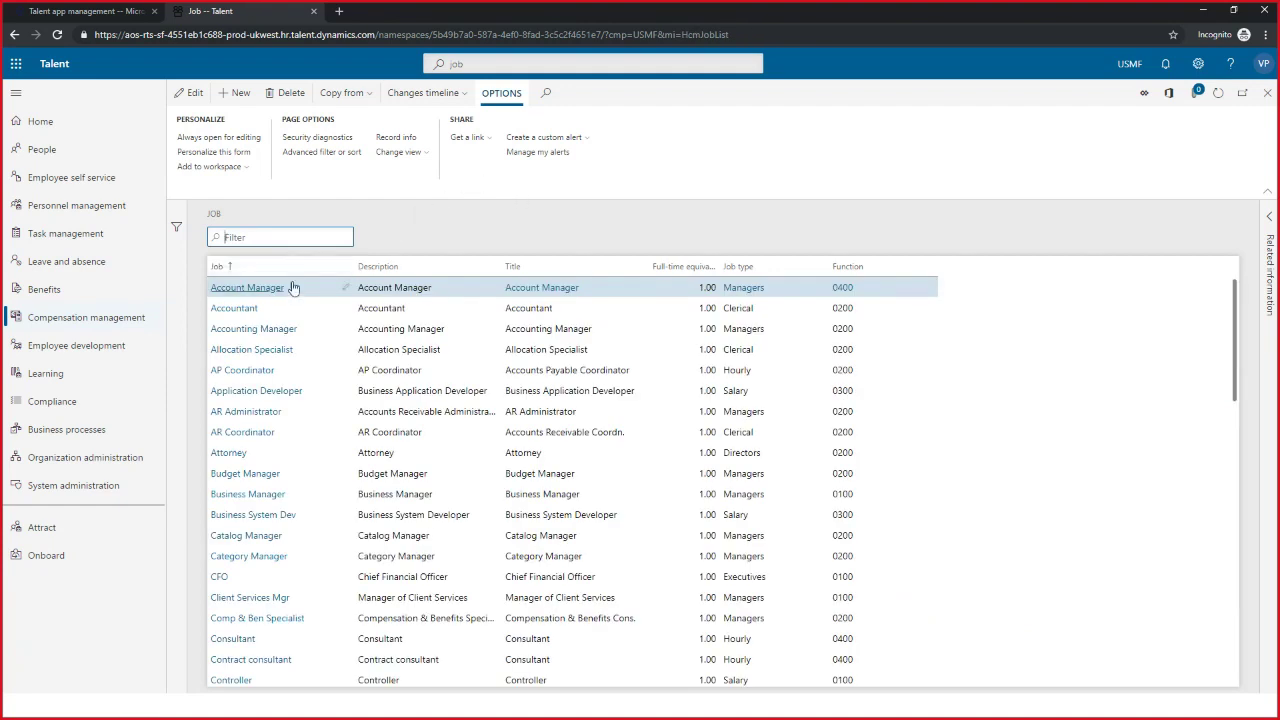
left_click(270, 290)
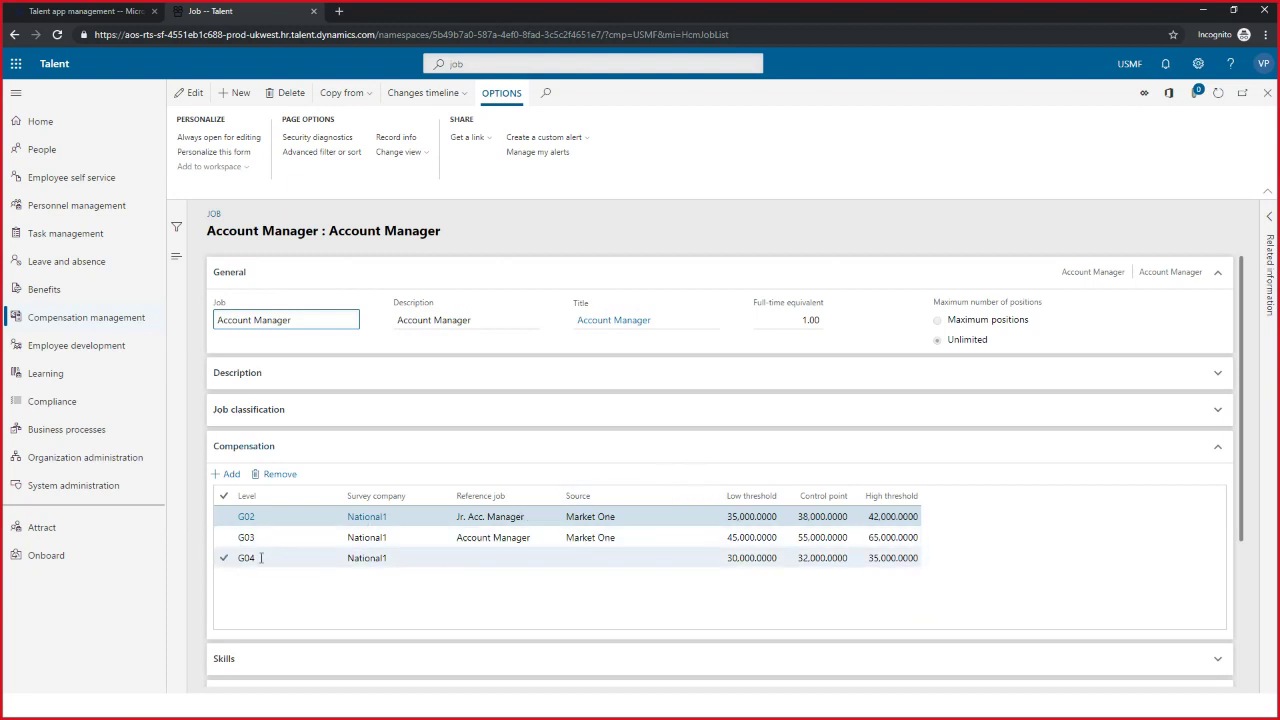
left_click(228, 476)
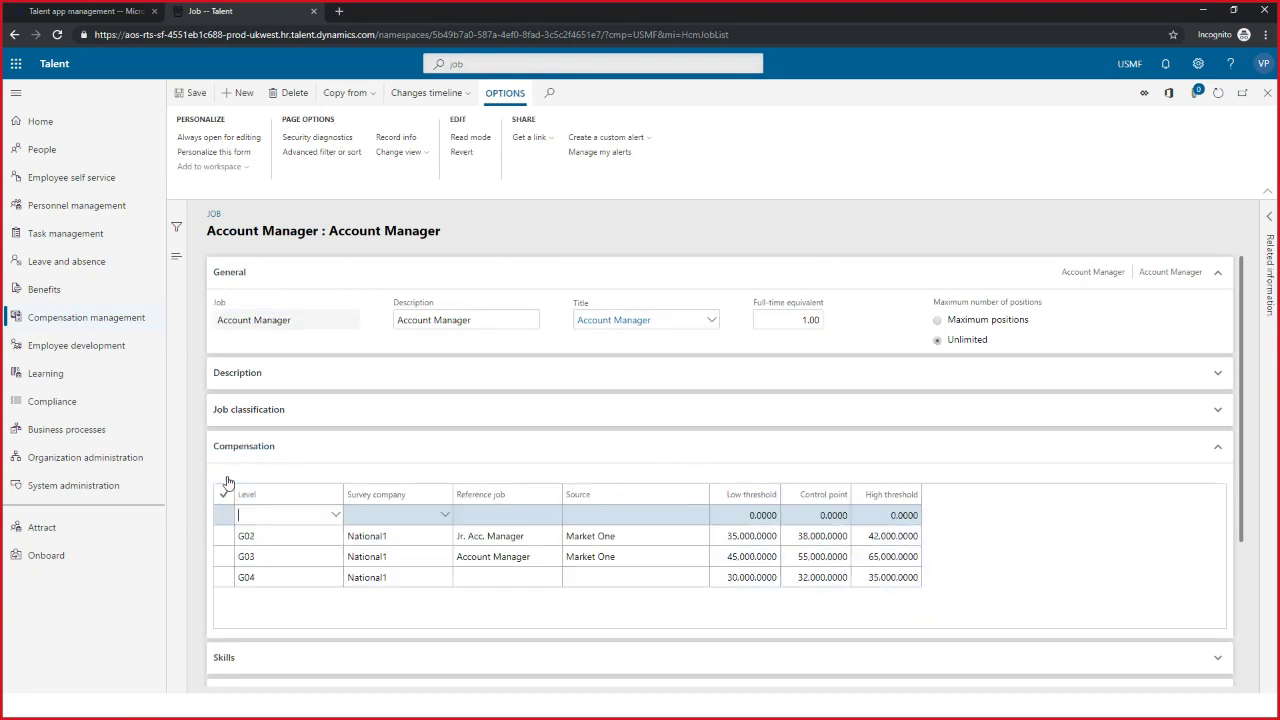
left_click(336, 517)
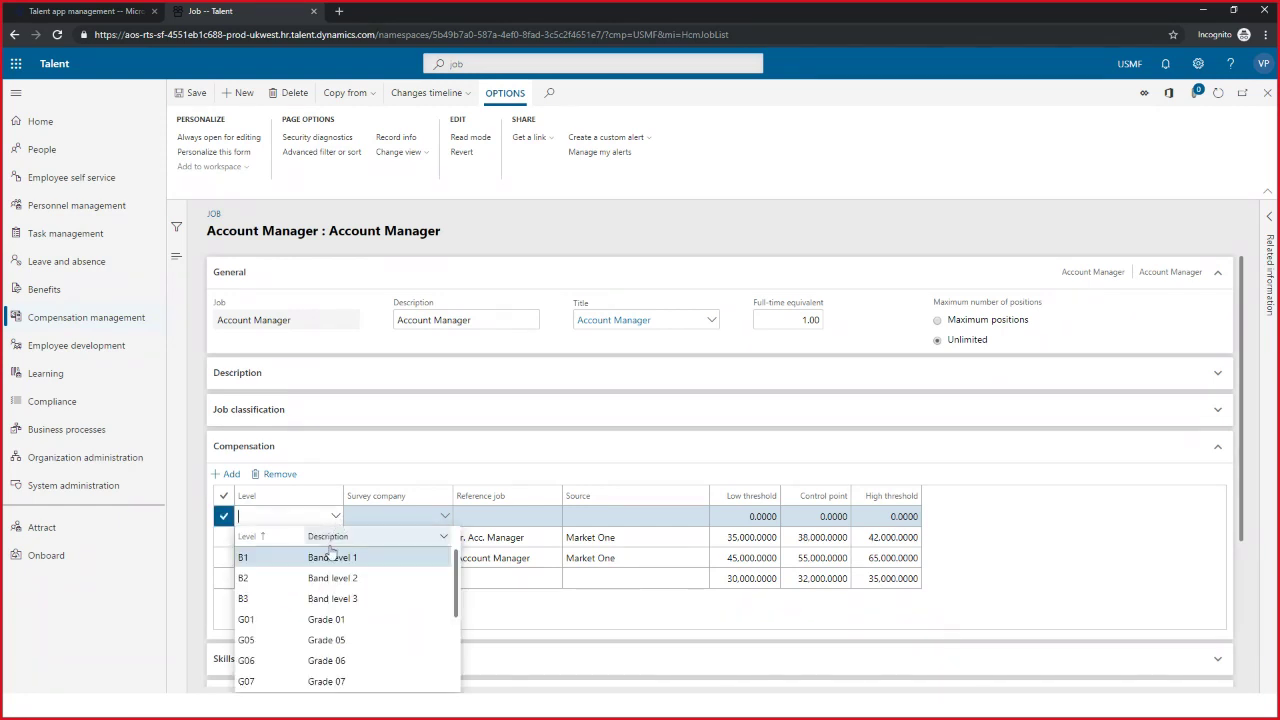
left_click(351, 640)
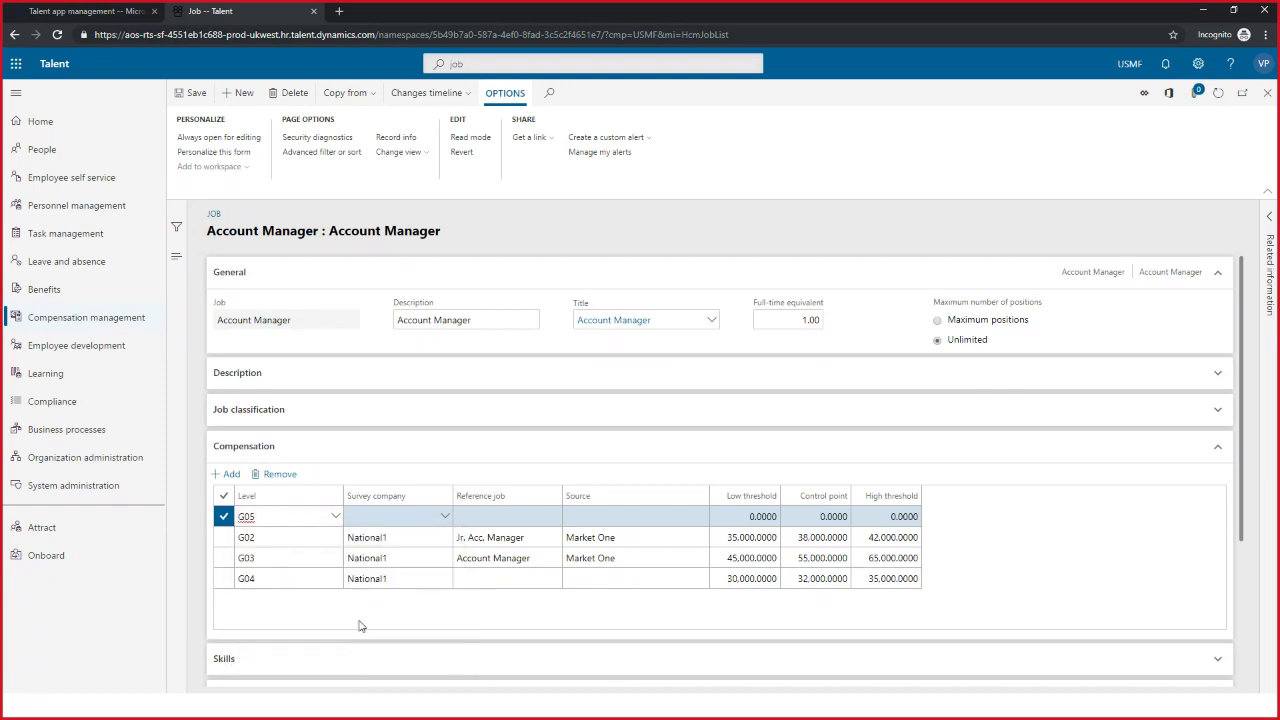
Set the survey company of the G05 compensation line to National1.
left_click(419, 514)
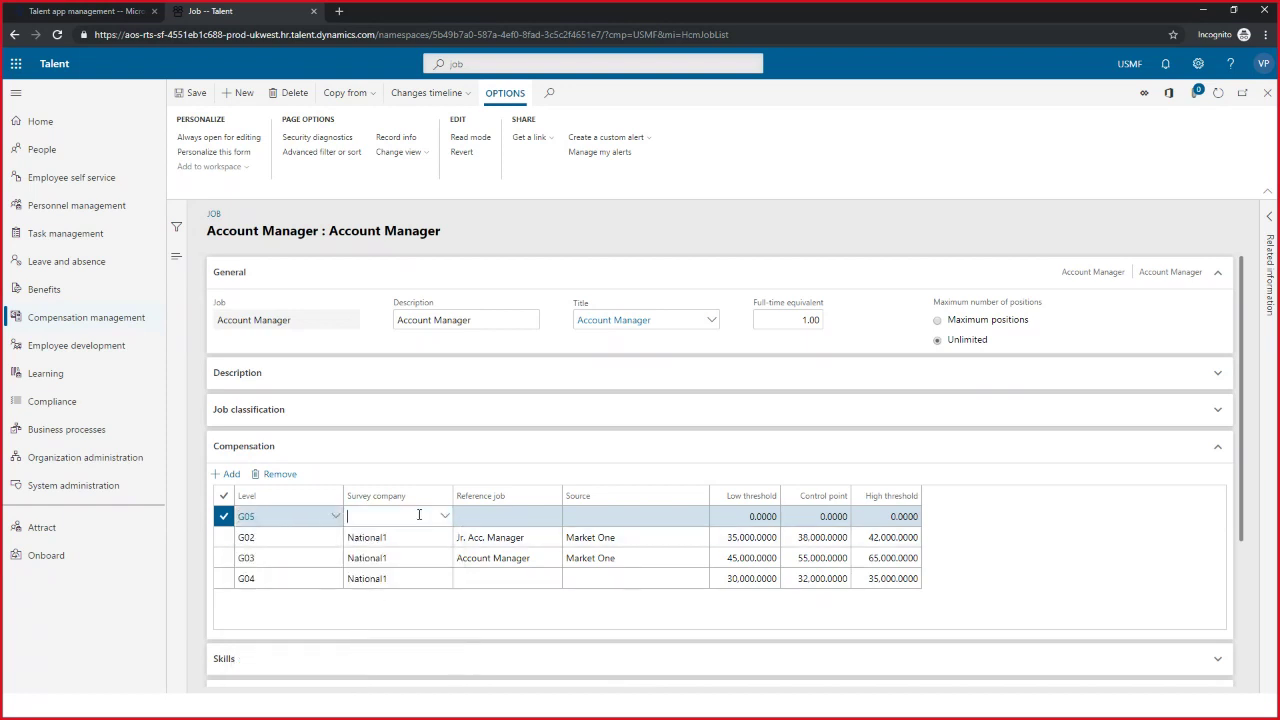
type("National")
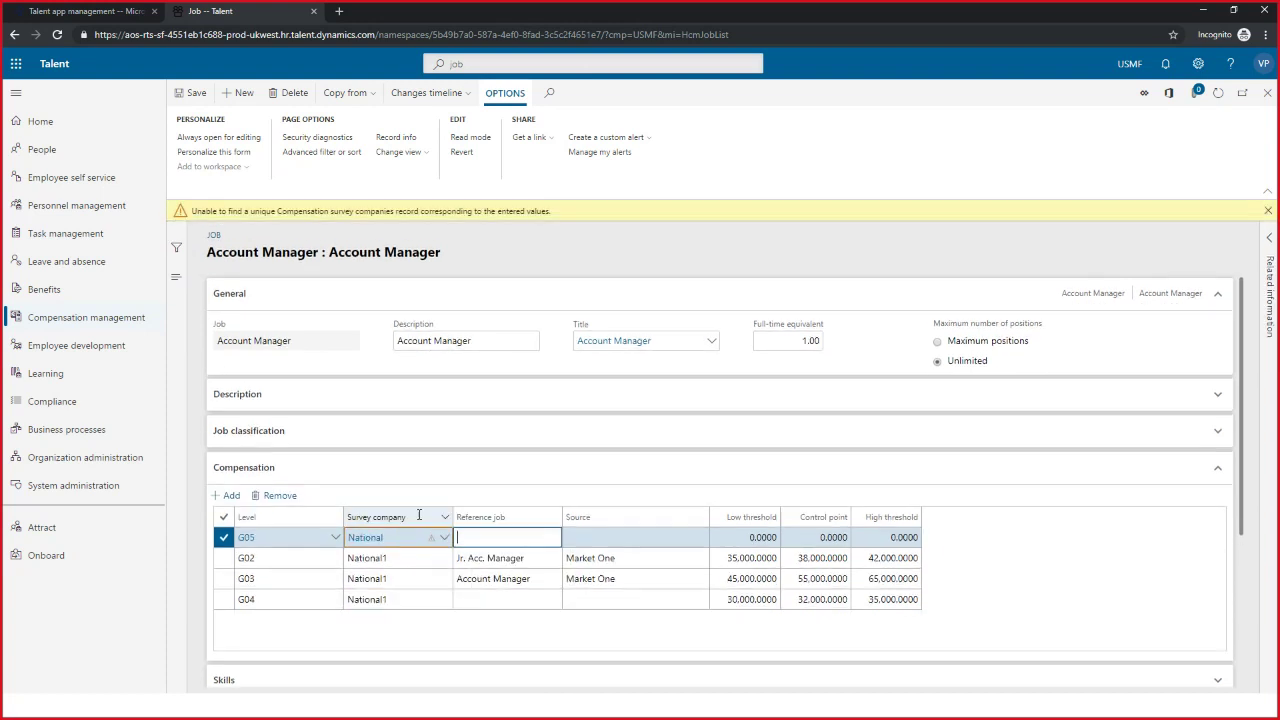
left_click(445, 538)
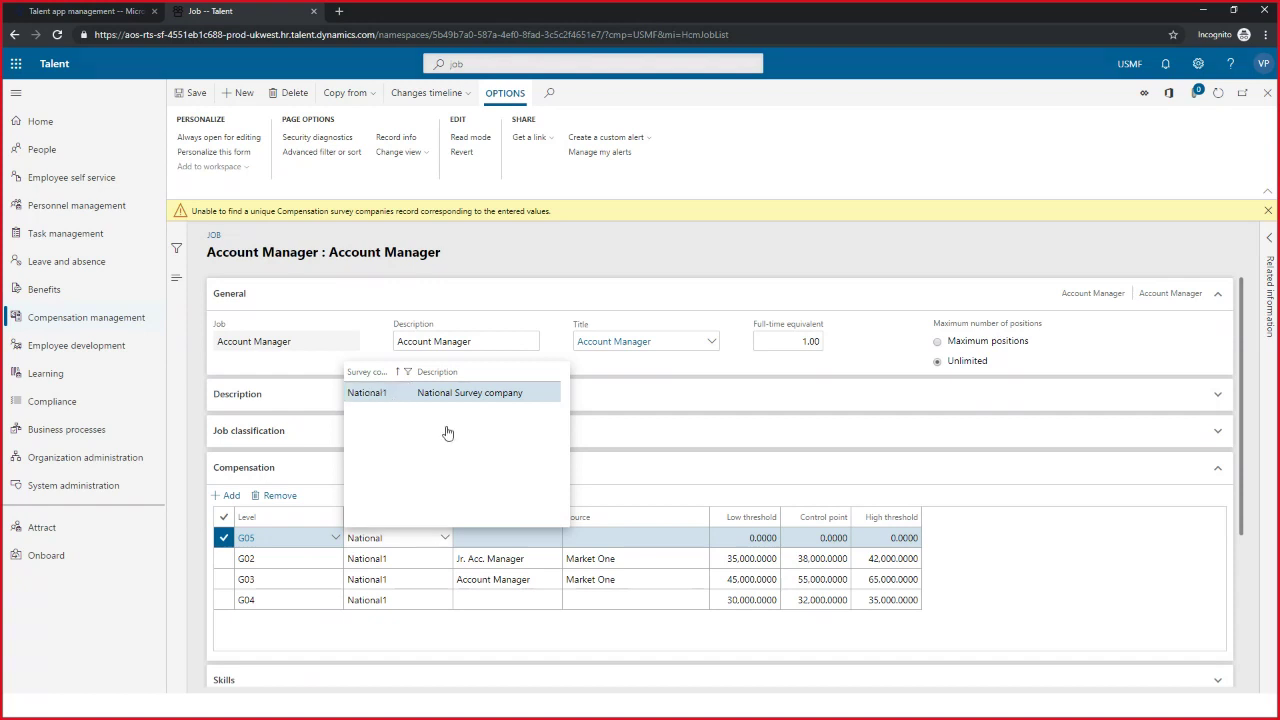
key("Return")
Enter a low threshold of 25,000, a control point of 28,000 and a high threshold of 30,000 for level G05.
left_click(533, 520)
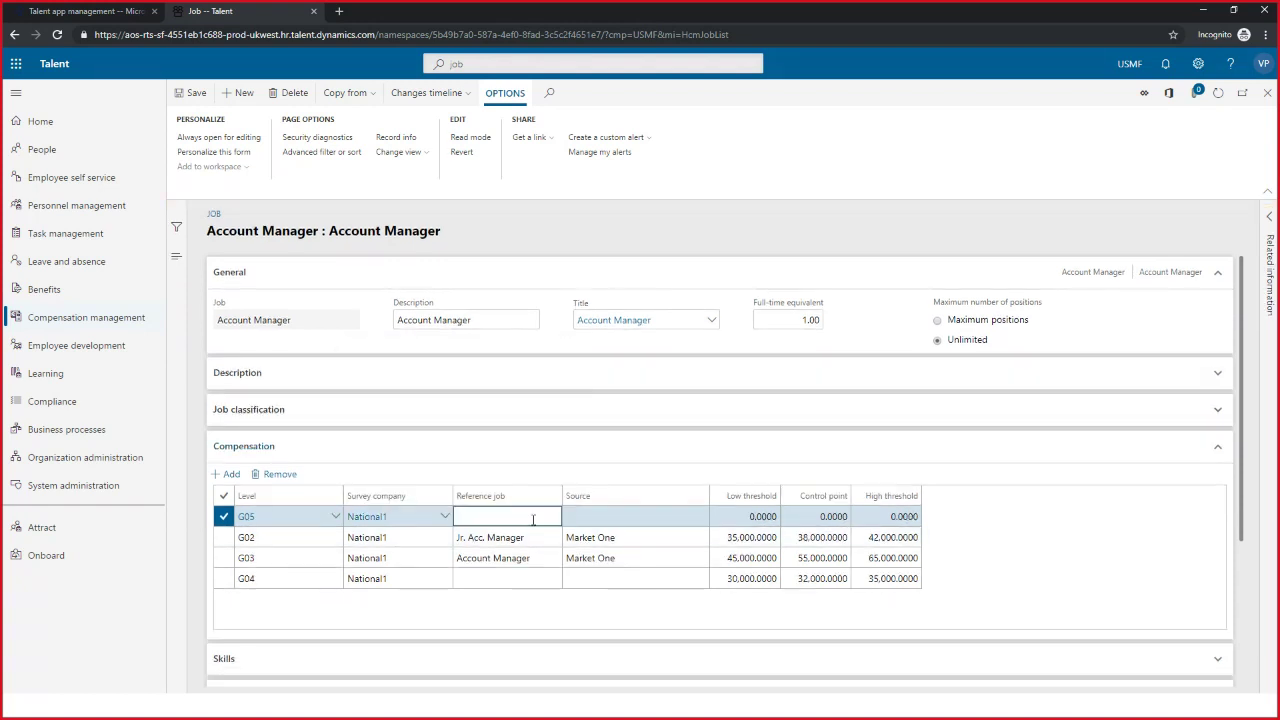
left_click(612, 517)
left_click(762, 518)
double_click(772, 515)
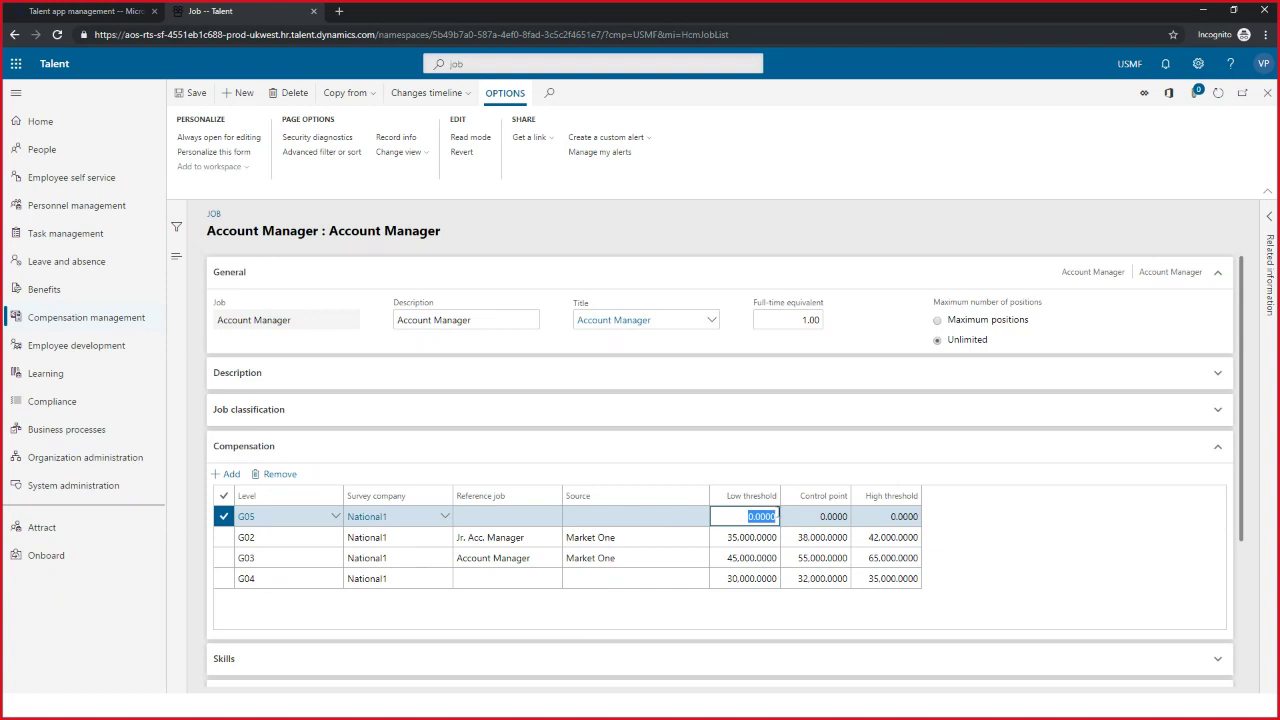
type("25000")
key("Tab")
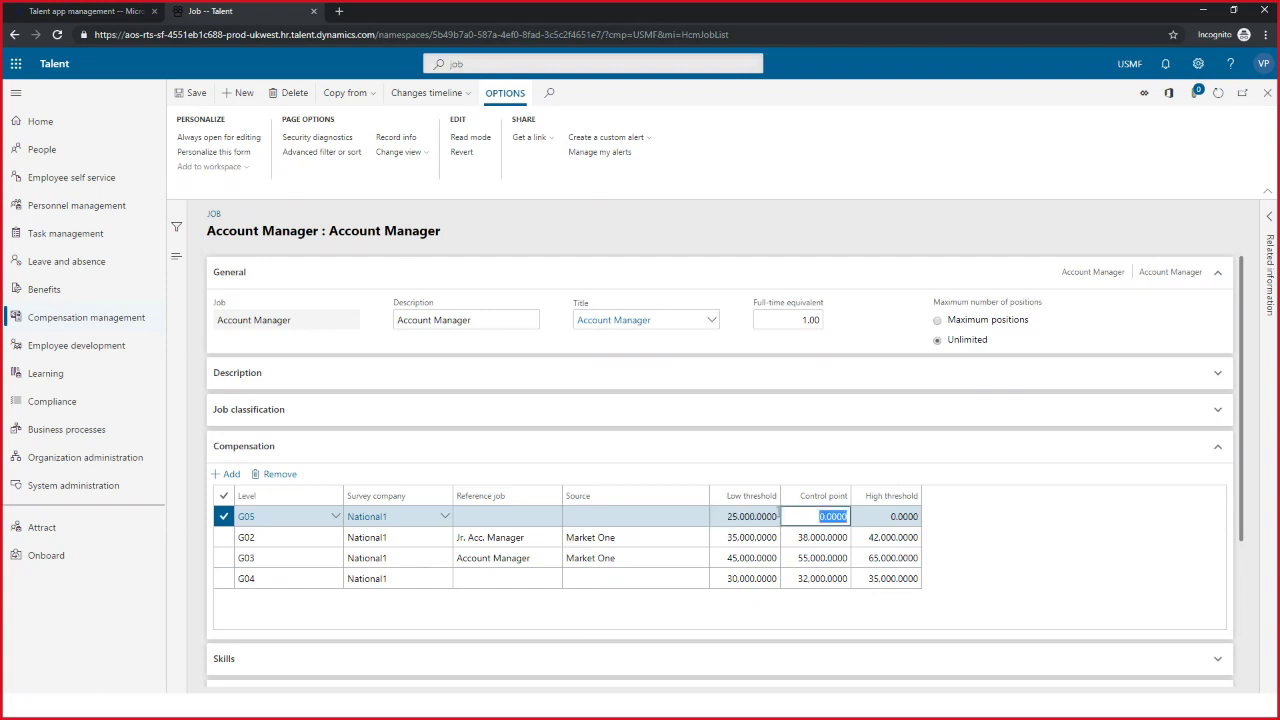
type("28000")
key("Tab")
type("30,0")
type("00")
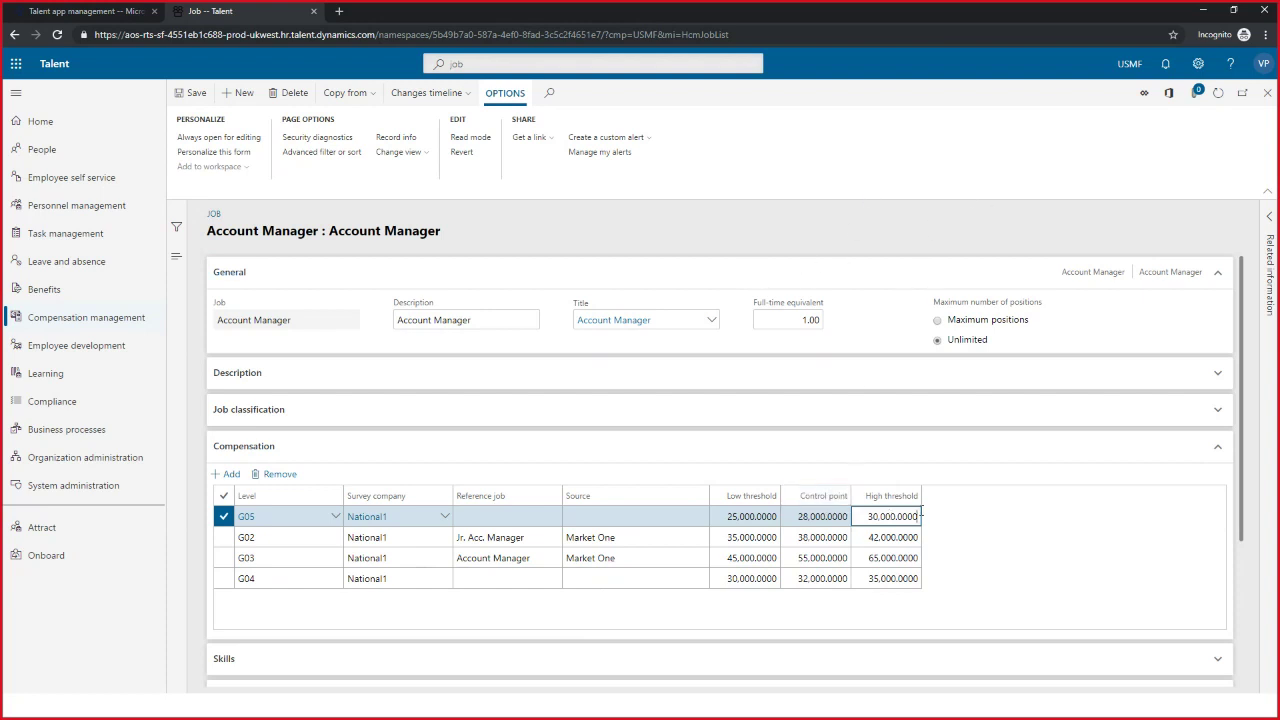
Return to the presentation and advance to the slide on cross company transfers with compensation in a second legal entity.
left_click(1203, 10)
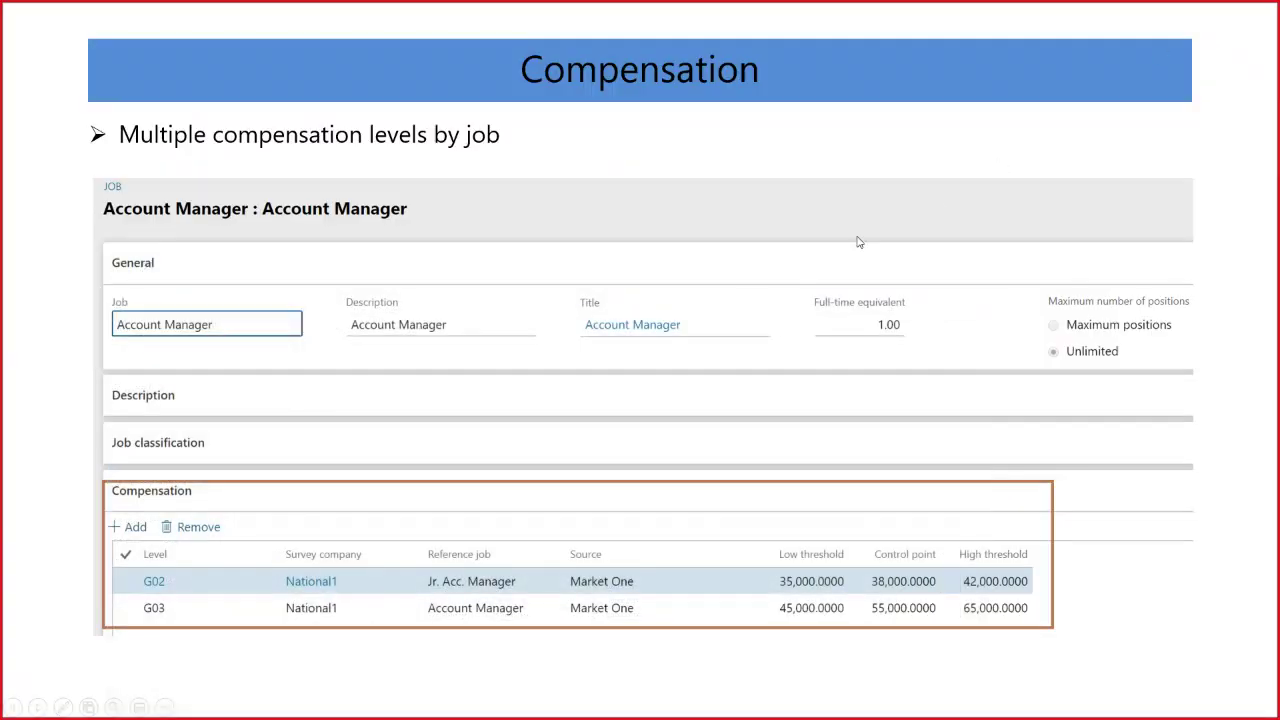
left_click(706, 327)
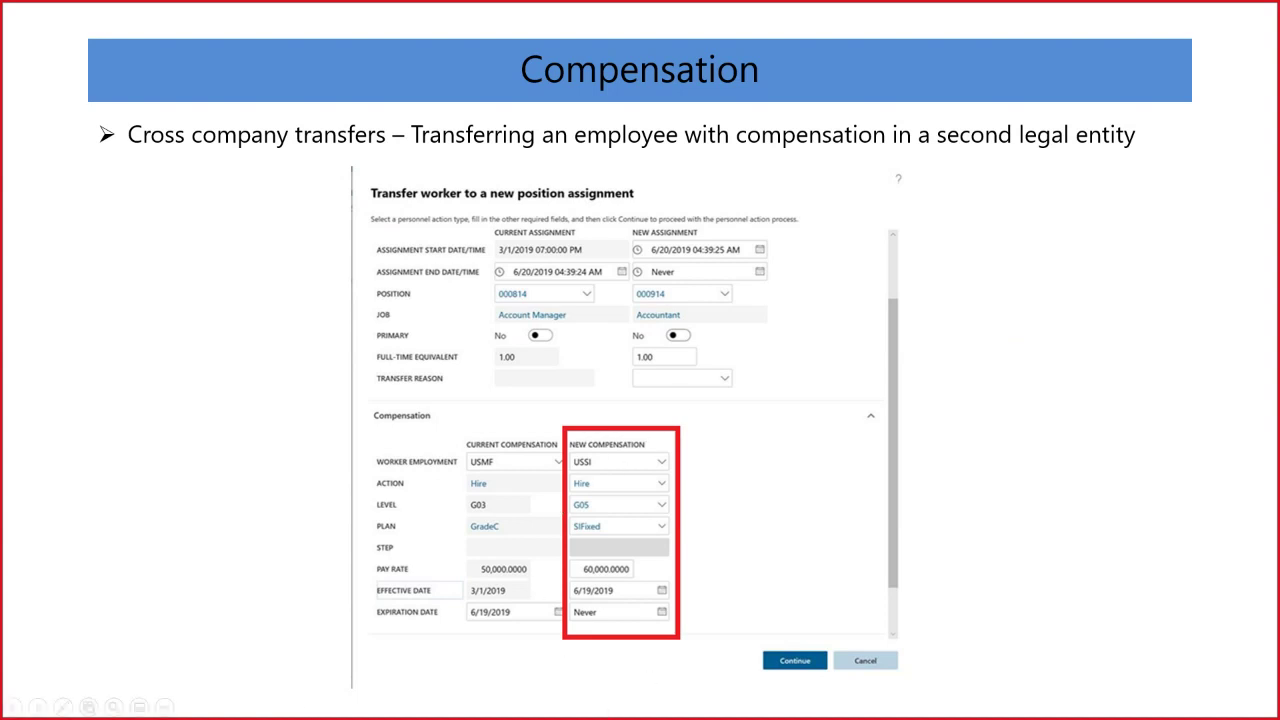
key("Right")
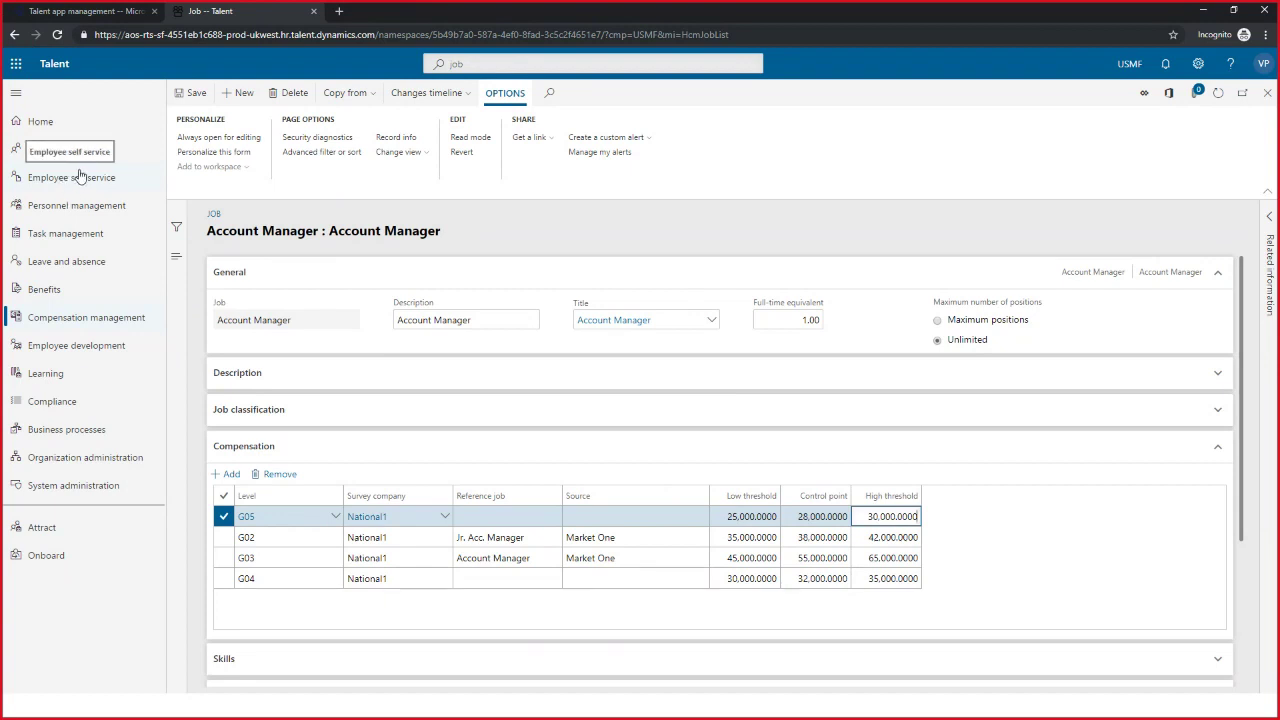
Switch back to Talent and open the Workers page using the search for workers.
left_click(515, 63)
type("workers")
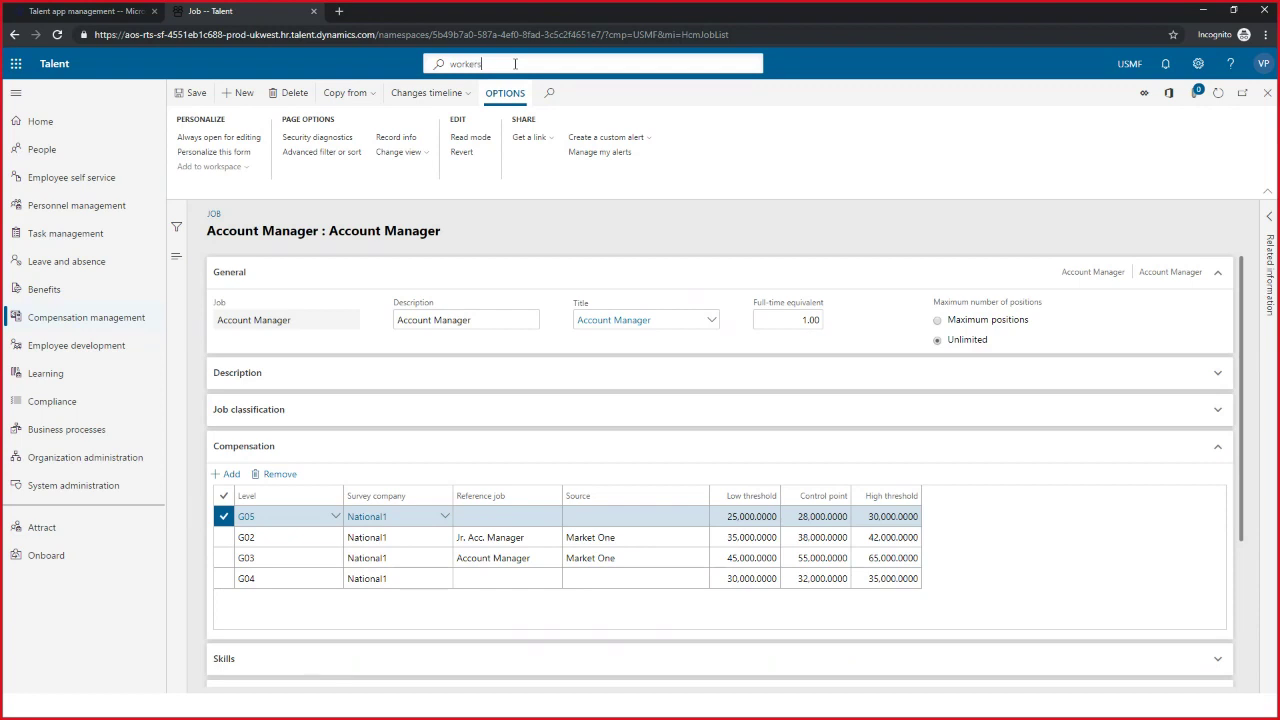
key("Return")
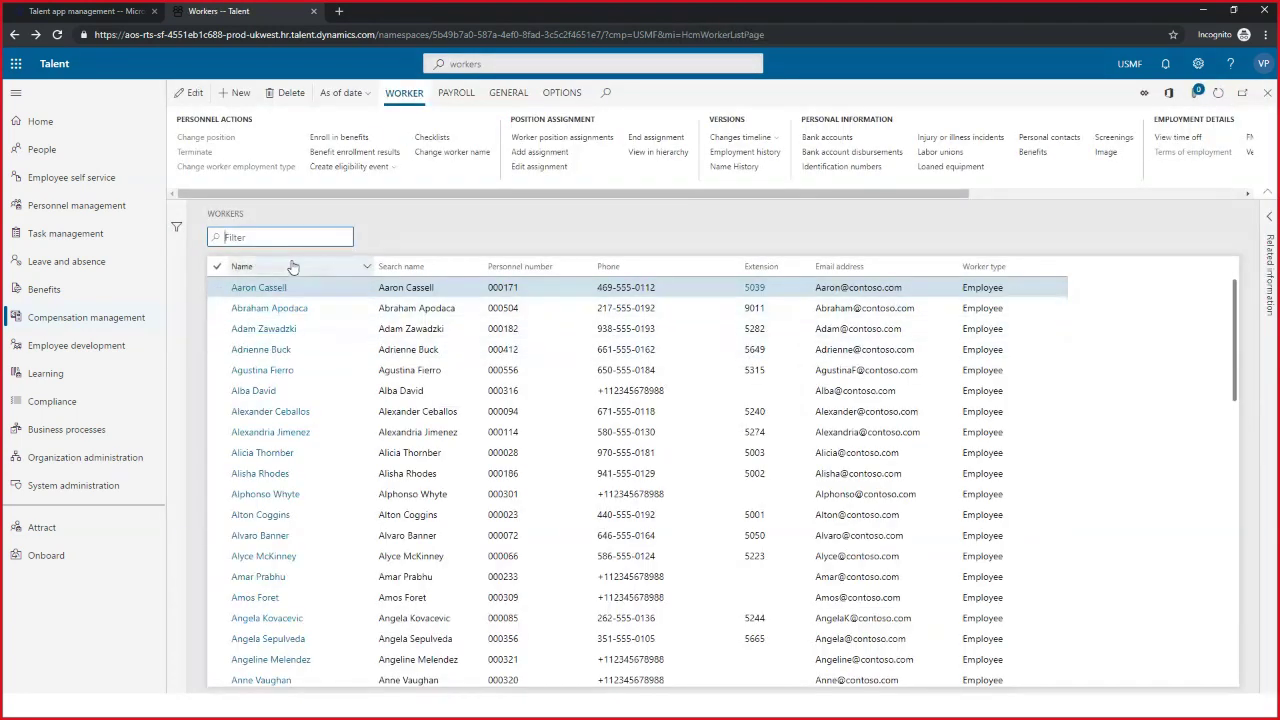
Filter the workers list by the employee's first name and open the first matching worker record.
type("Julia")
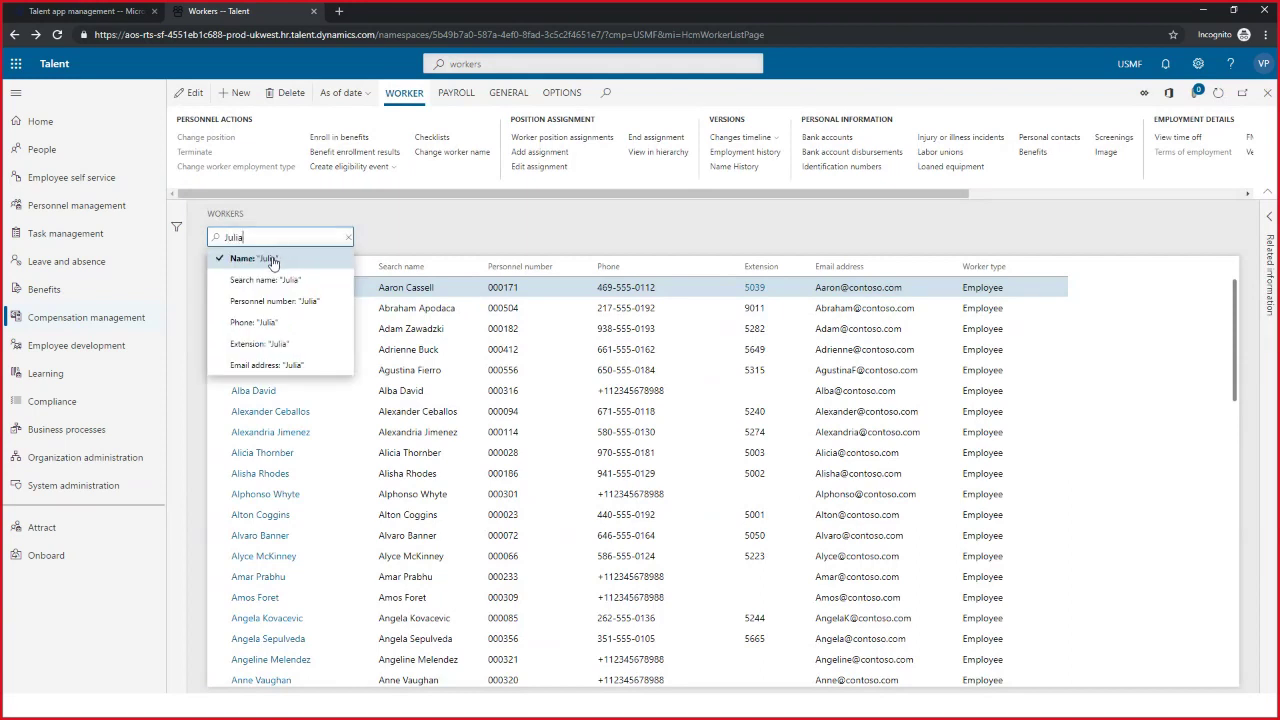
left_click(272, 260)
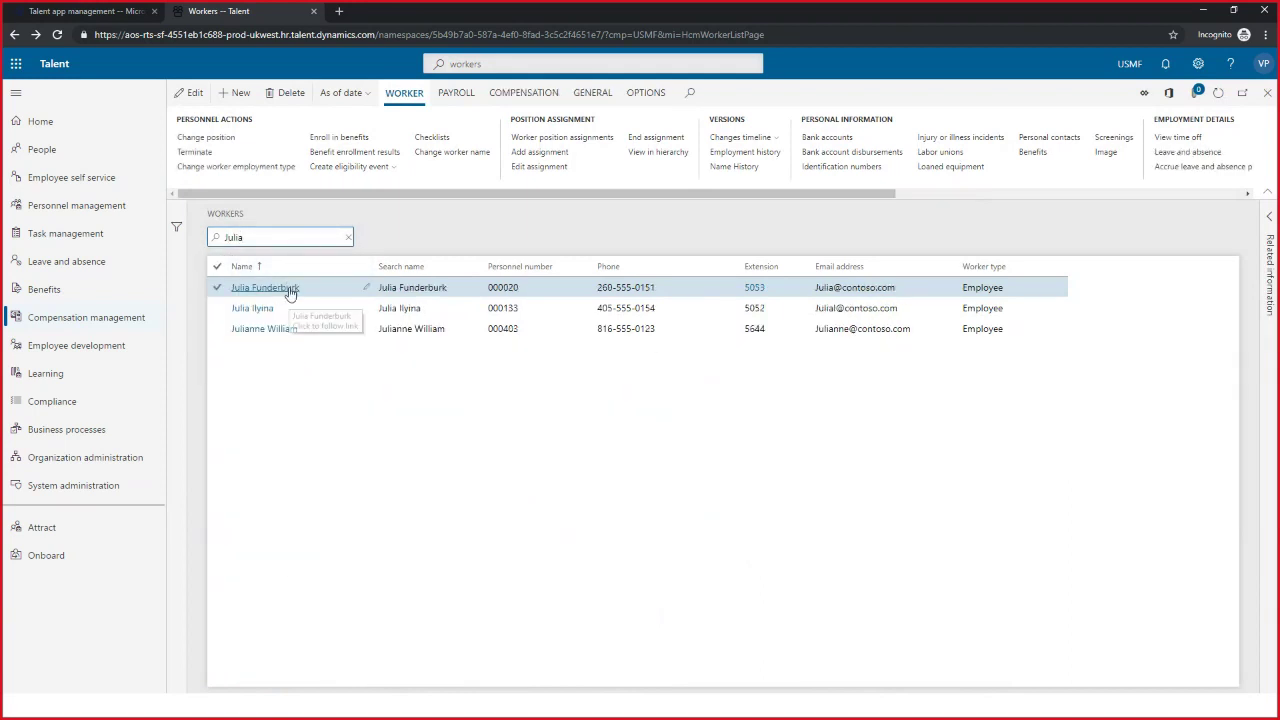
left_click(289, 289)
left_click(289, 289)
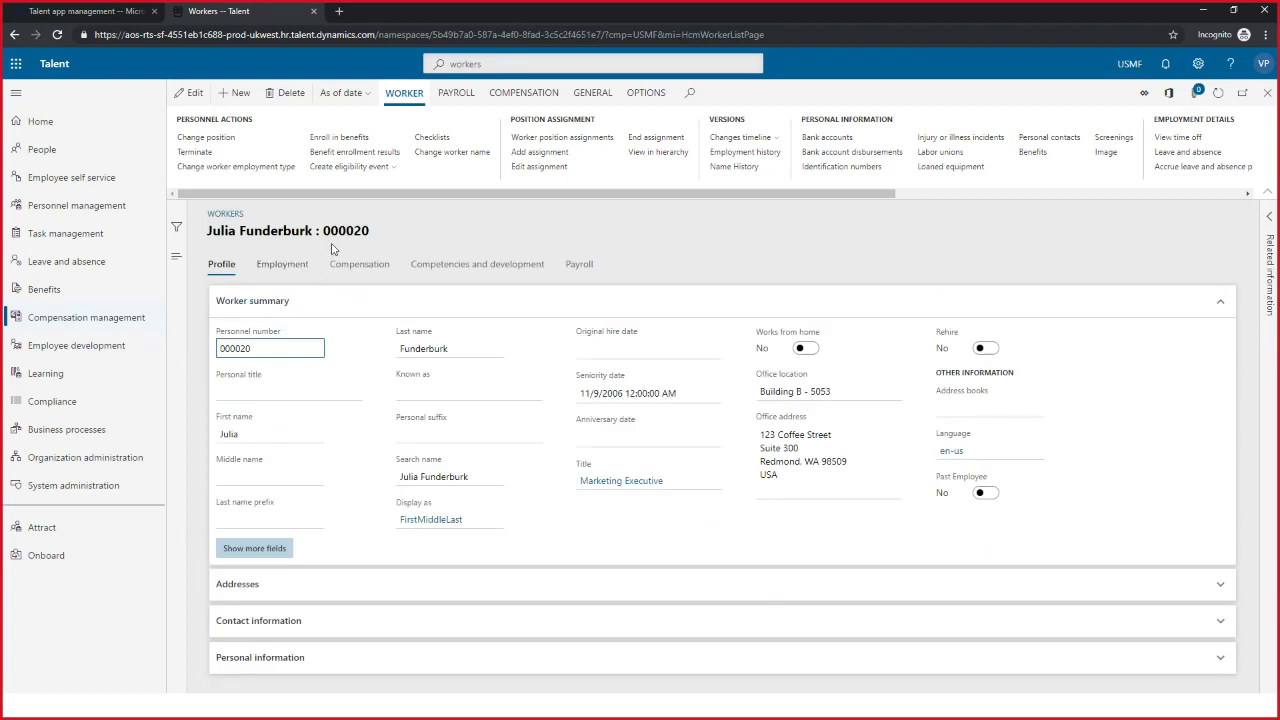
Start a position change for the worker with the new assignment beginning 7/1/2019 and its end date set to Never.
left_click(230, 142)
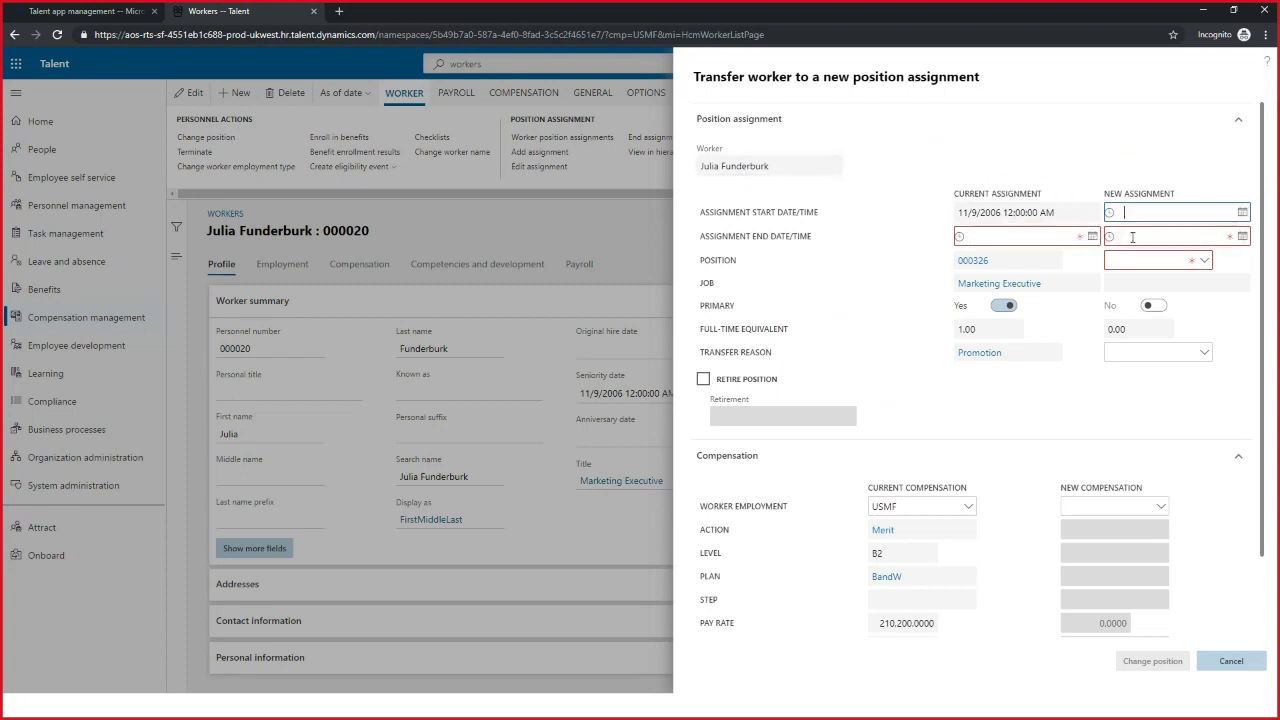
left_click(1242, 212)
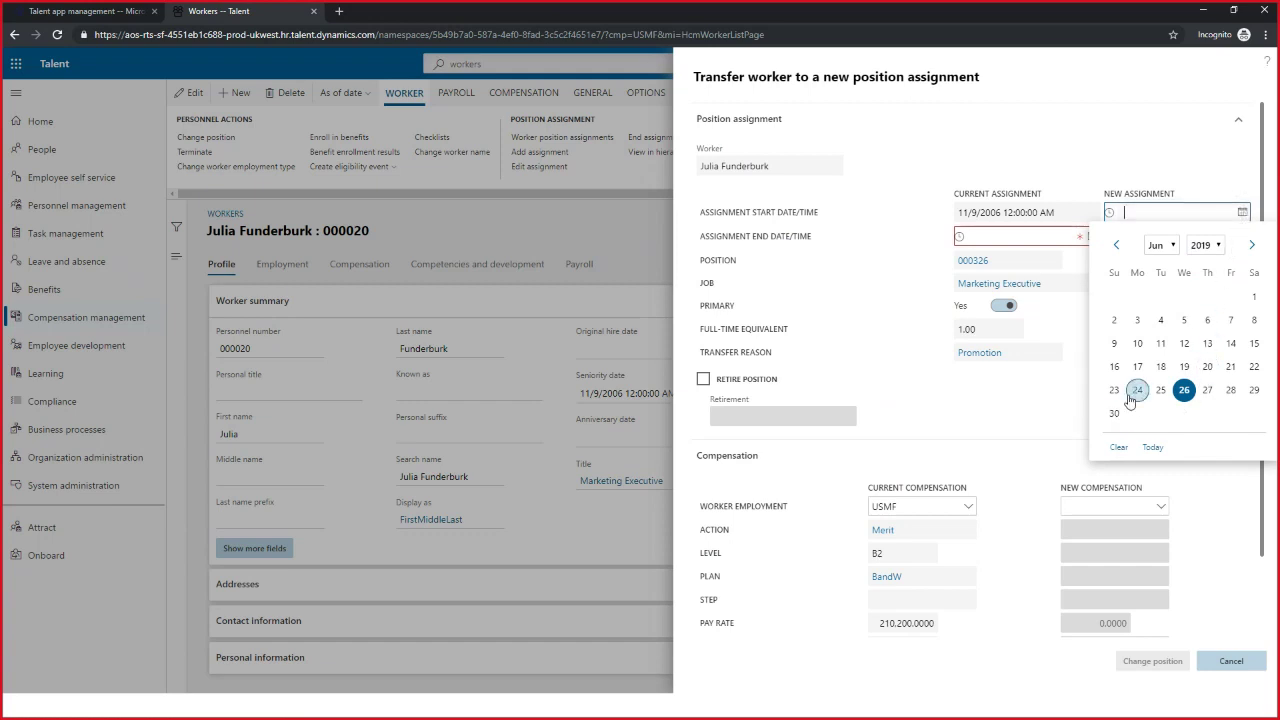
left_click(1251, 245)
left_click(1137, 297)
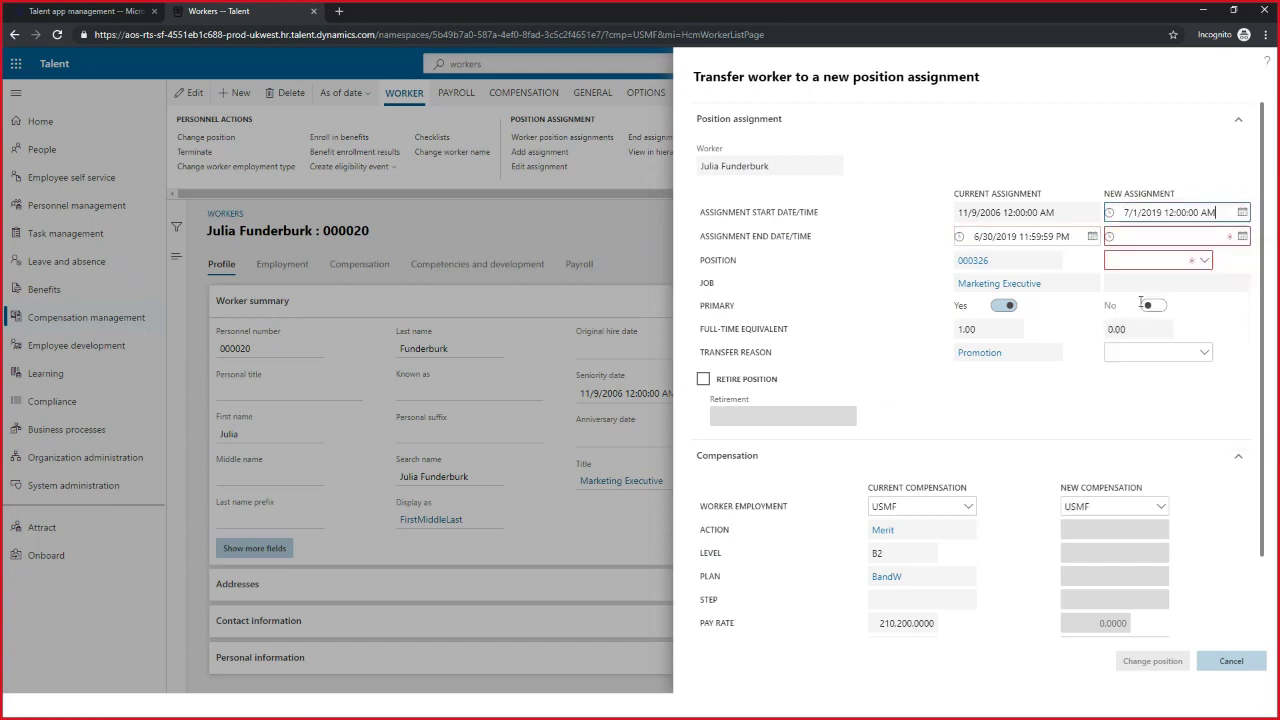
left_click(1242, 236)
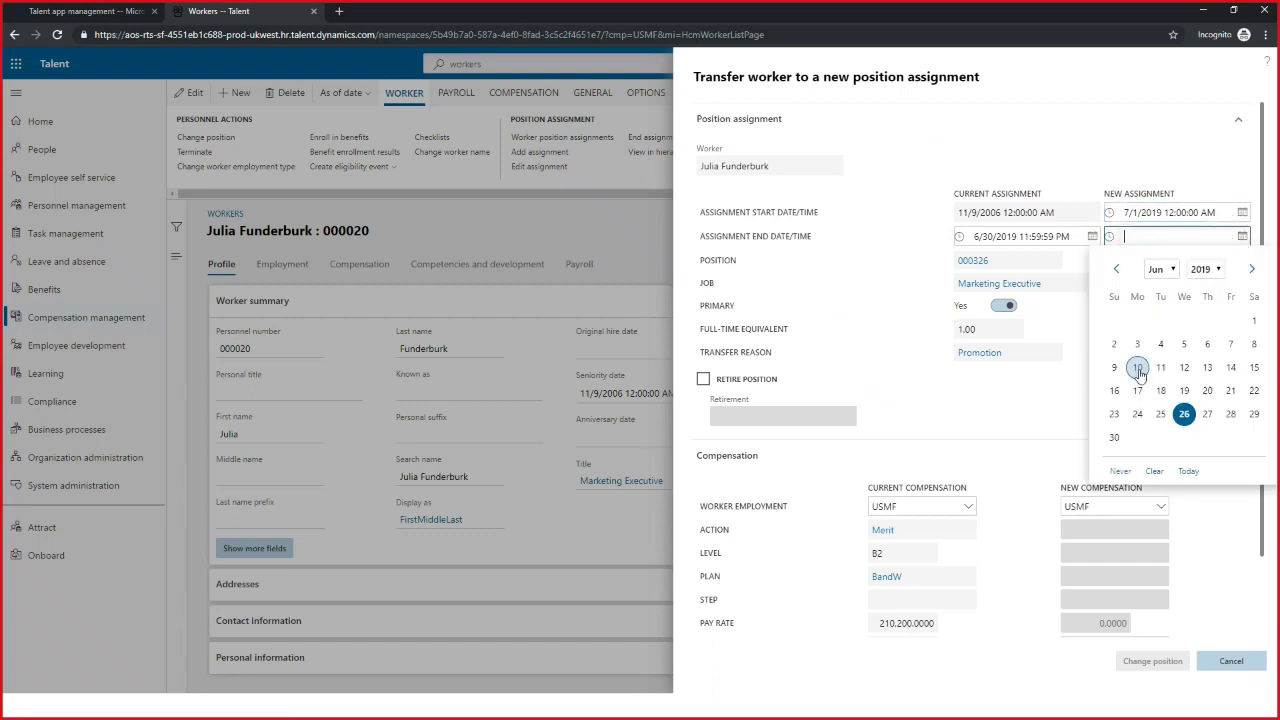
left_click(1121, 471)
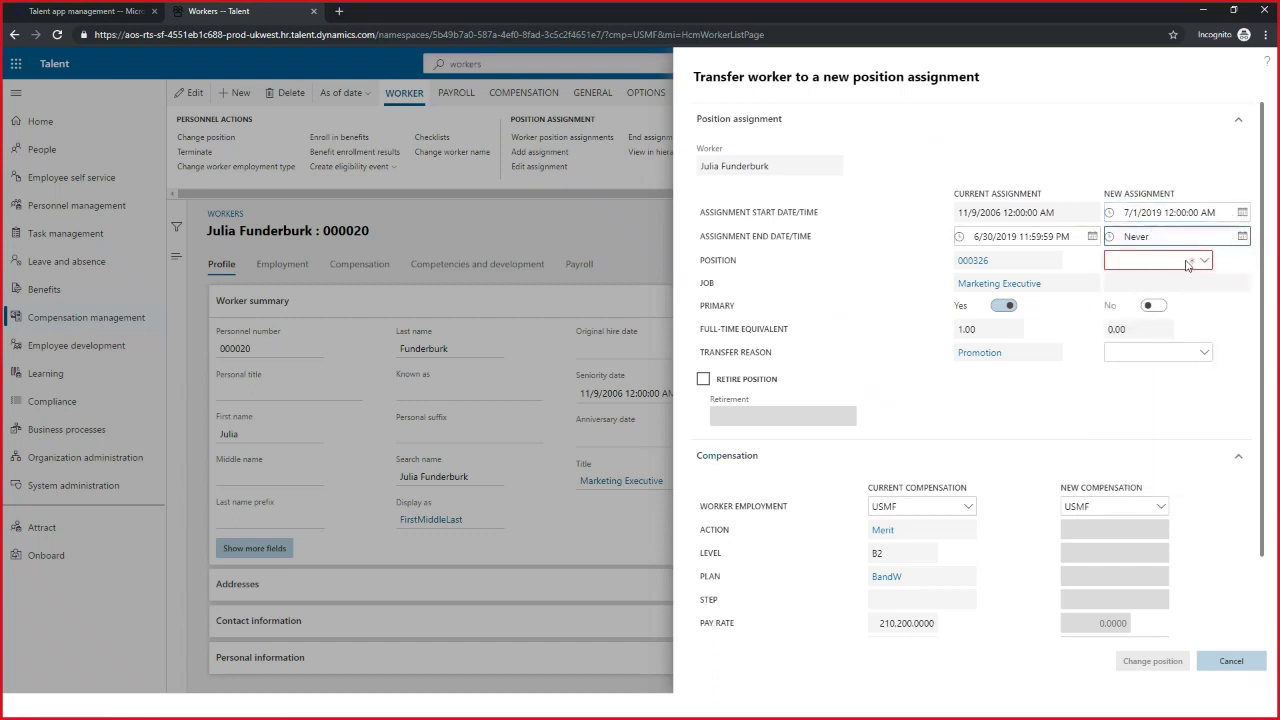
Choose position 000114, Human Resource Director, for the new assignment with Promotion as the transfer reason.
left_click(1202, 264)
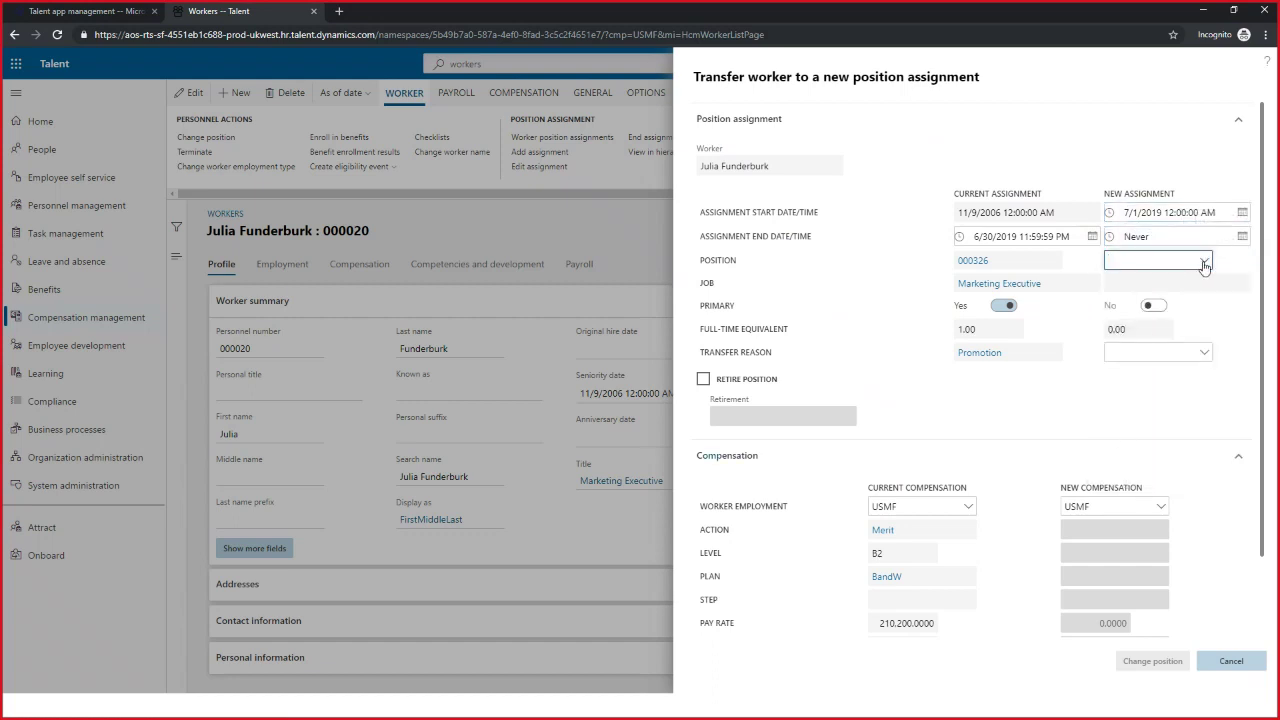
left_click(1204, 263)
left_click(707, 376)
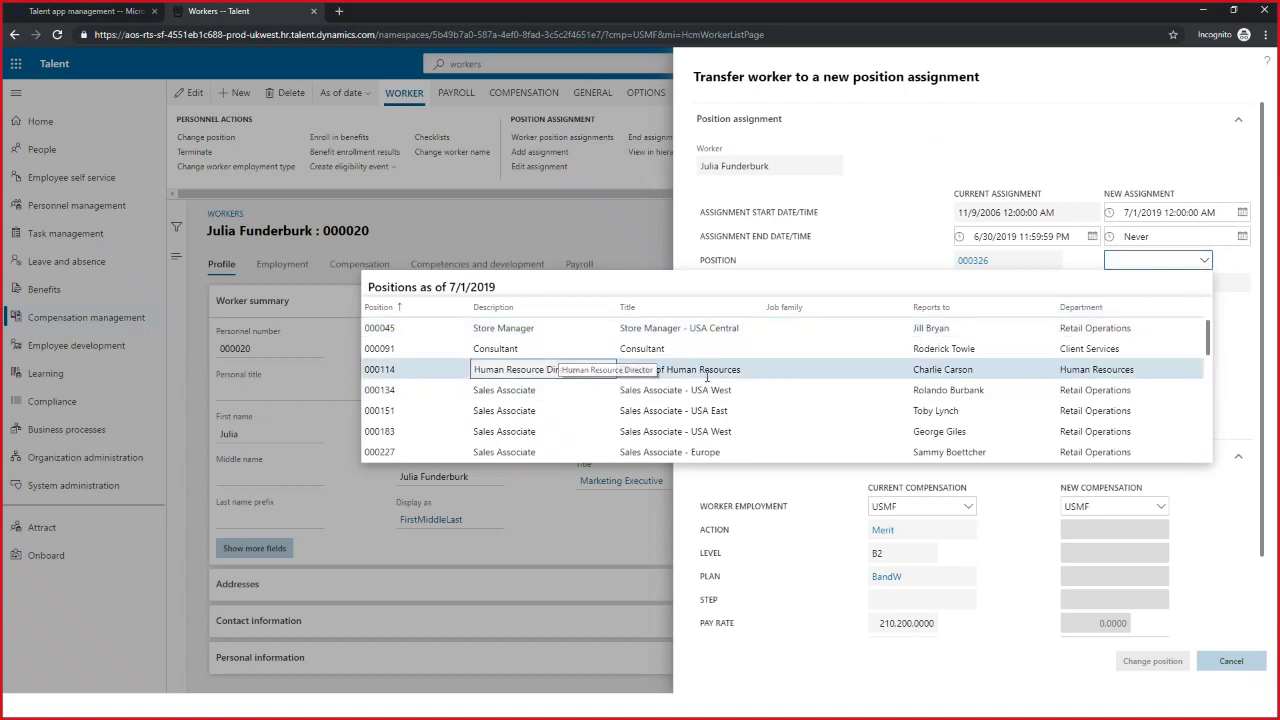
left_click(1207, 358)
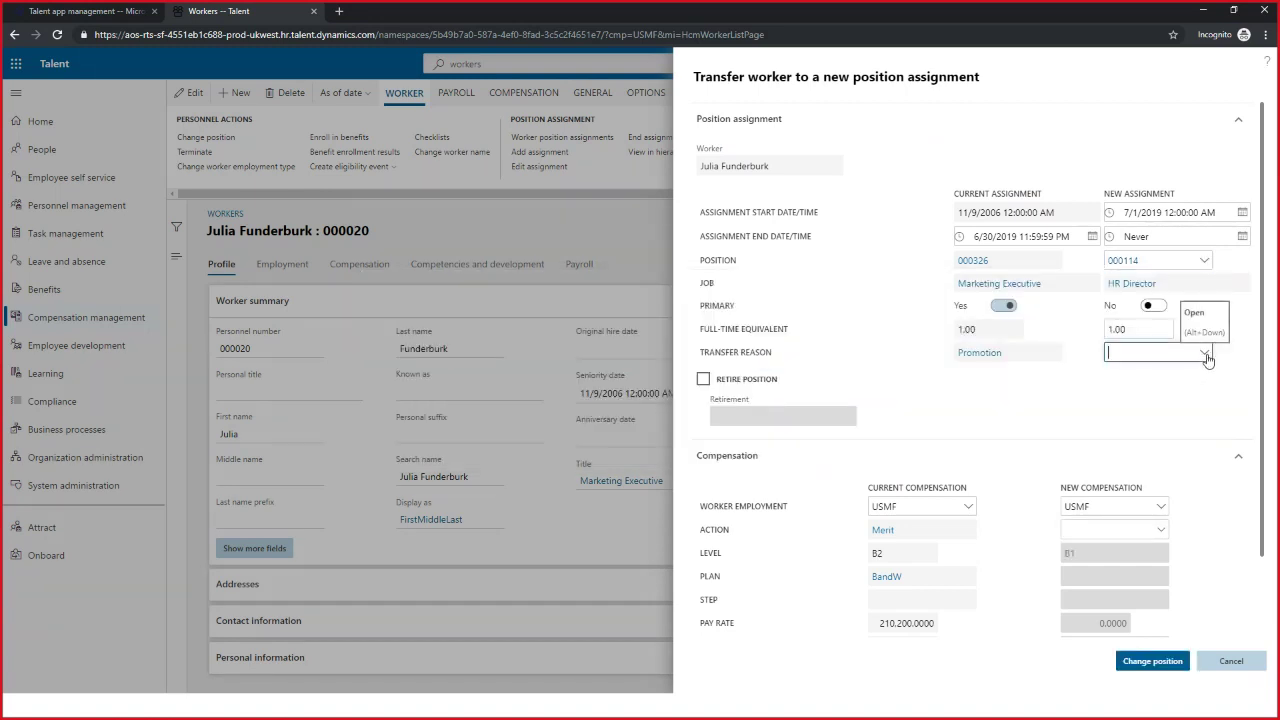
left_click(1207, 358)
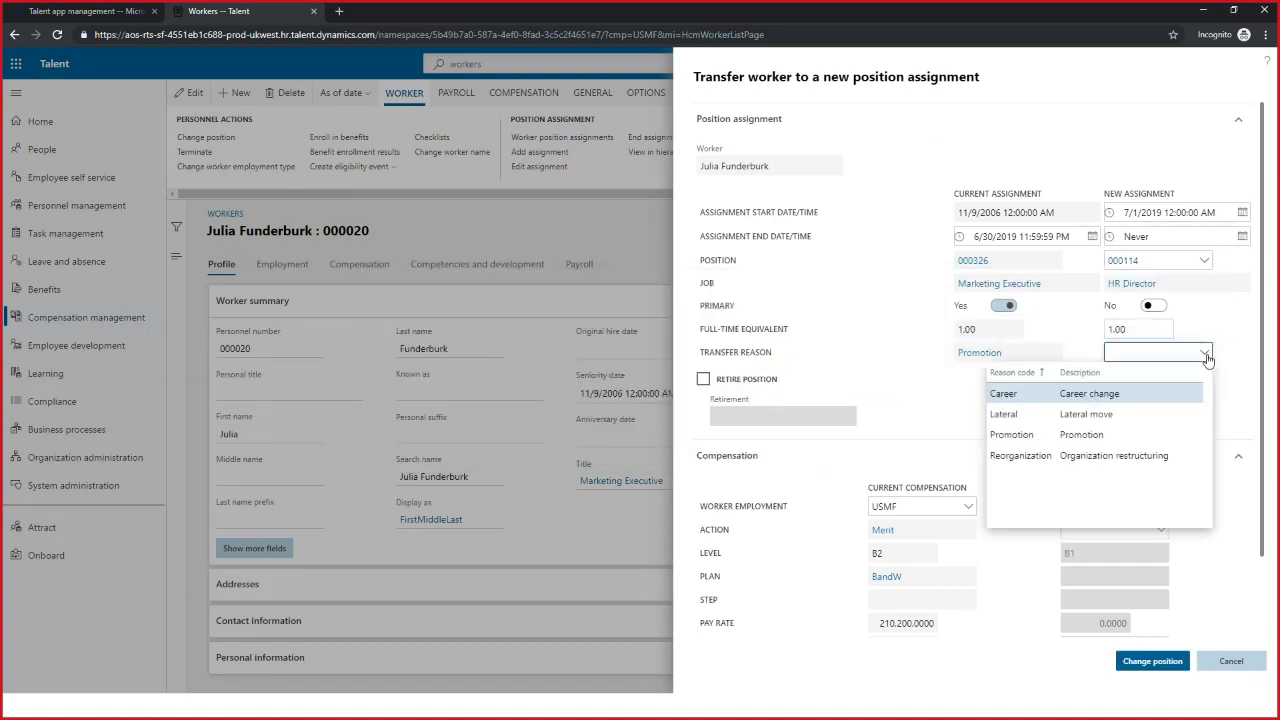
left_click(1019, 436)
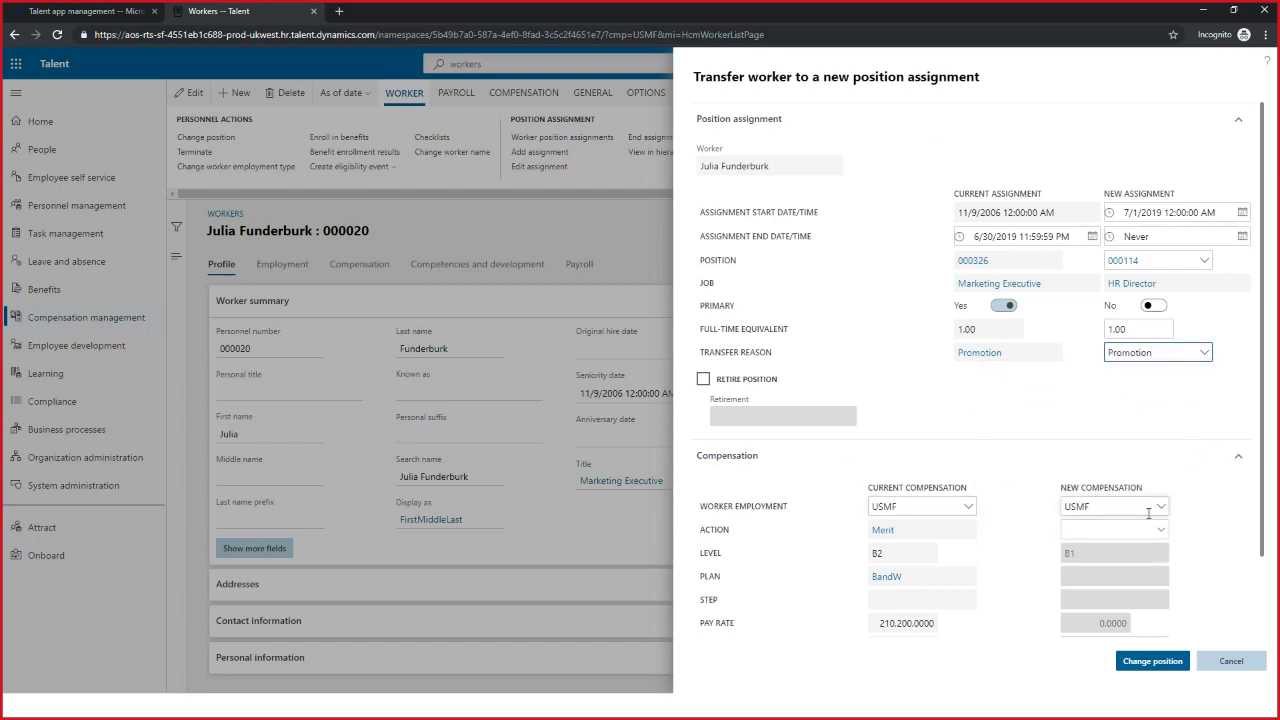
Set the new compensation to USSI worker employment, the Hire action, level B1 and the ExBand plan.
left_click(1161, 515)
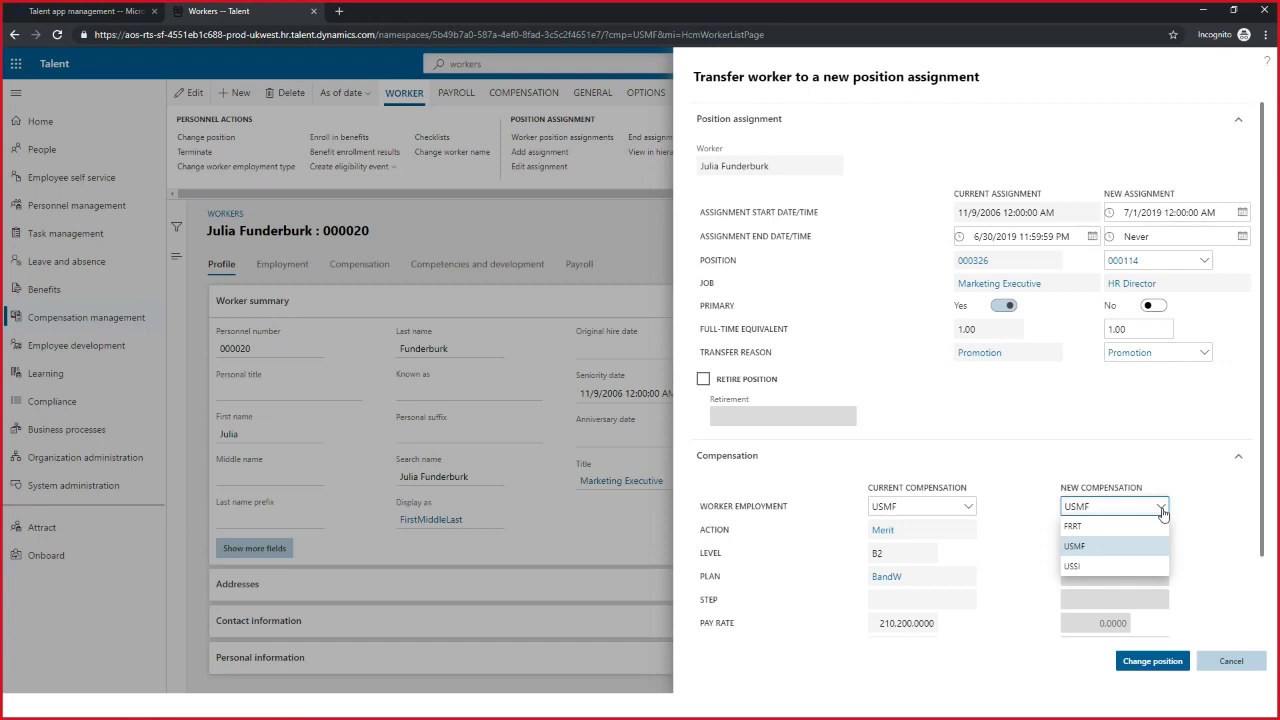
left_click(1091, 567)
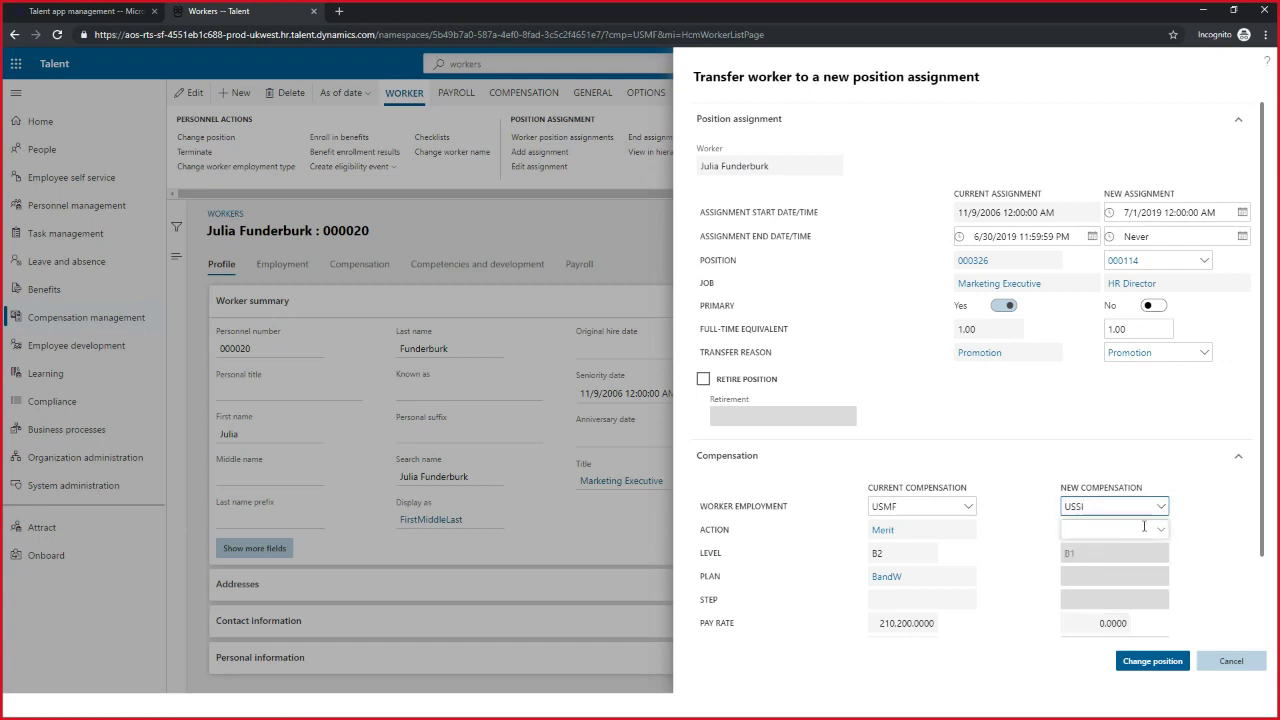
left_click(1162, 530)
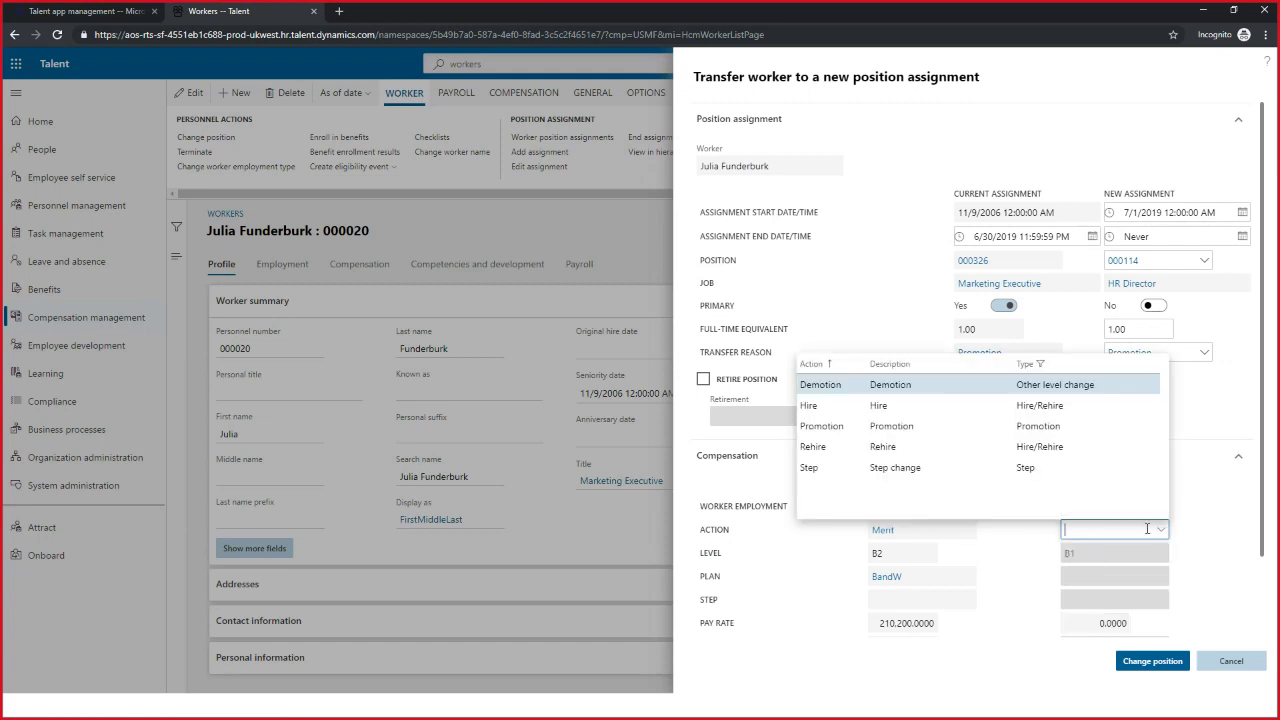
left_click(810, 405)
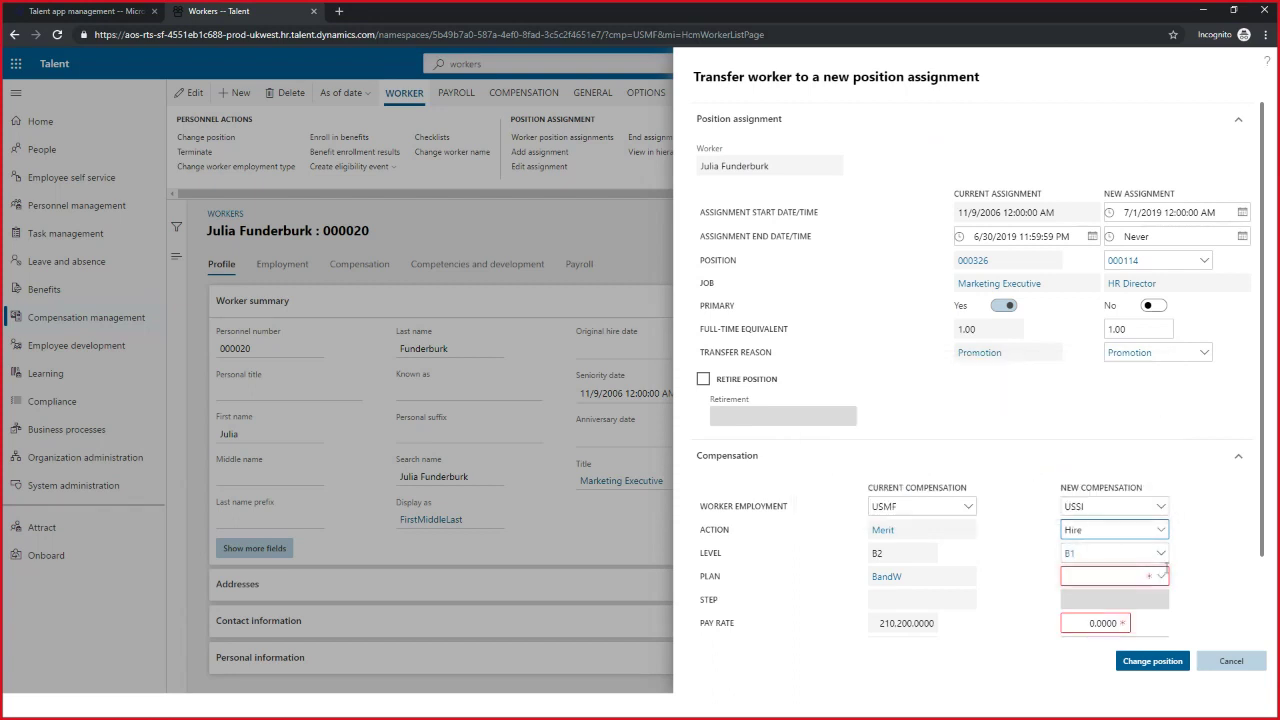
left_click(1162, 555)
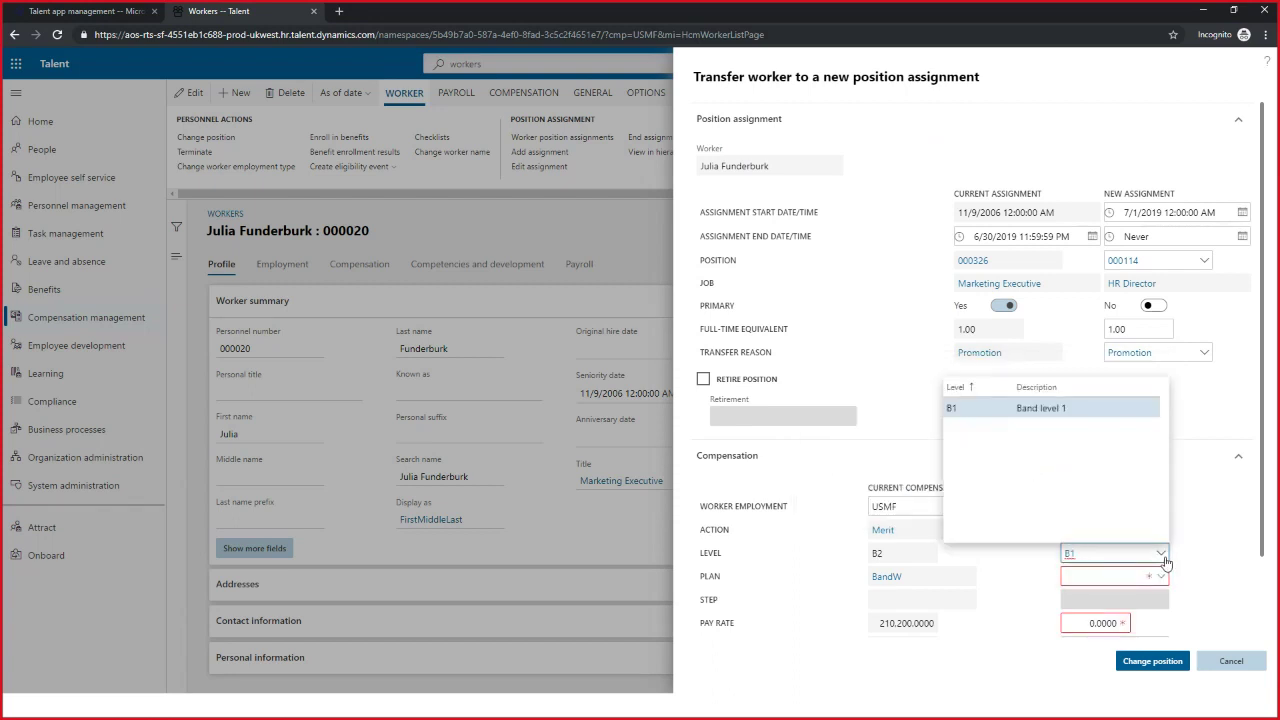
left_click(1163, 556)
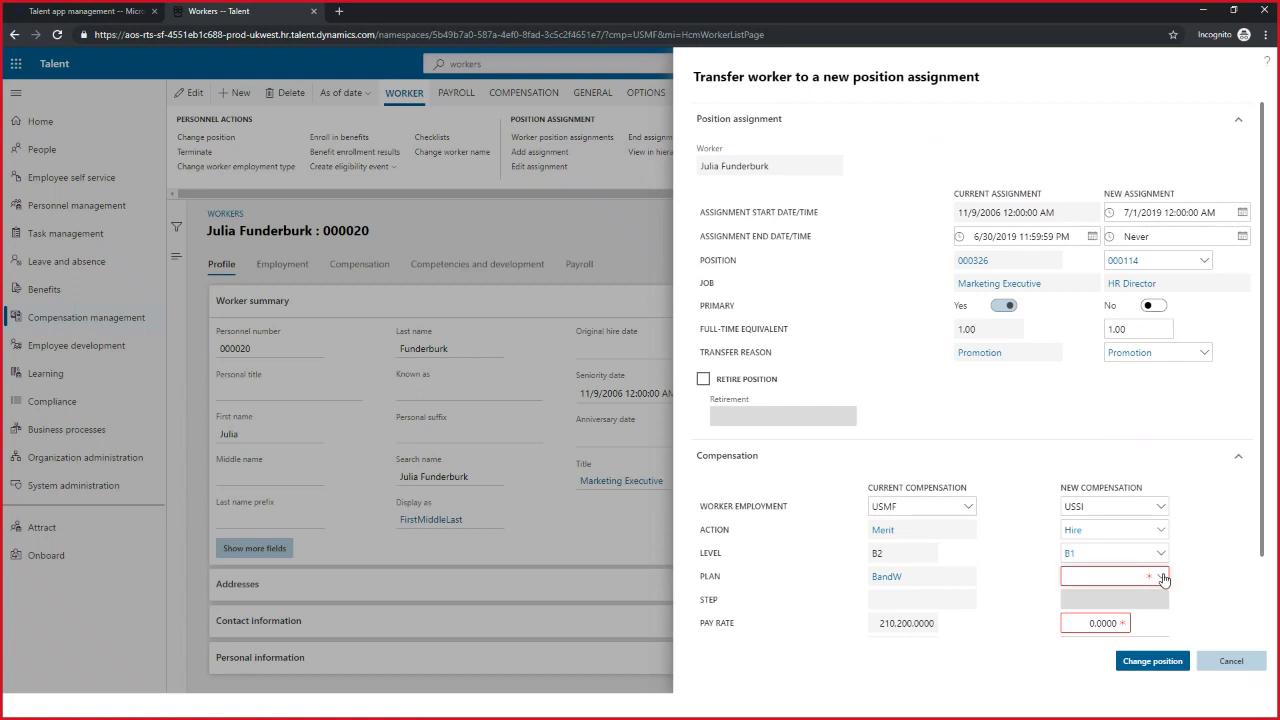
left_click(1162, 577)
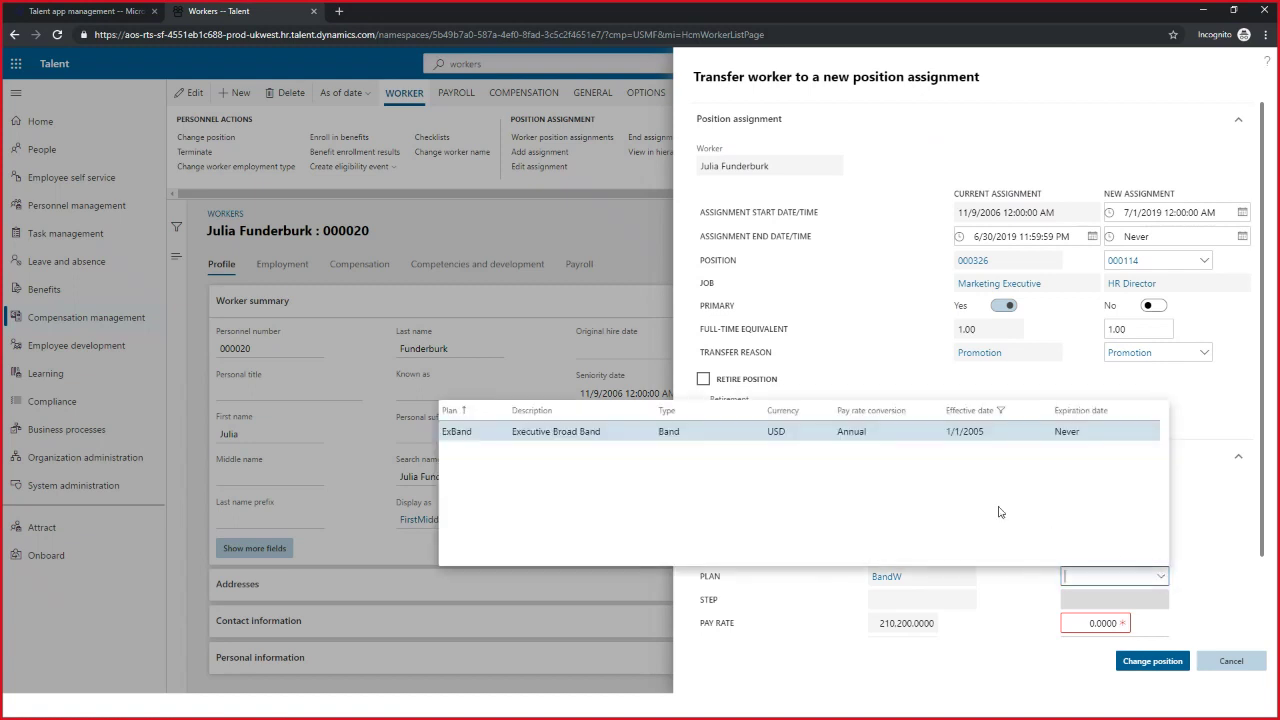
left_click(892, 433)
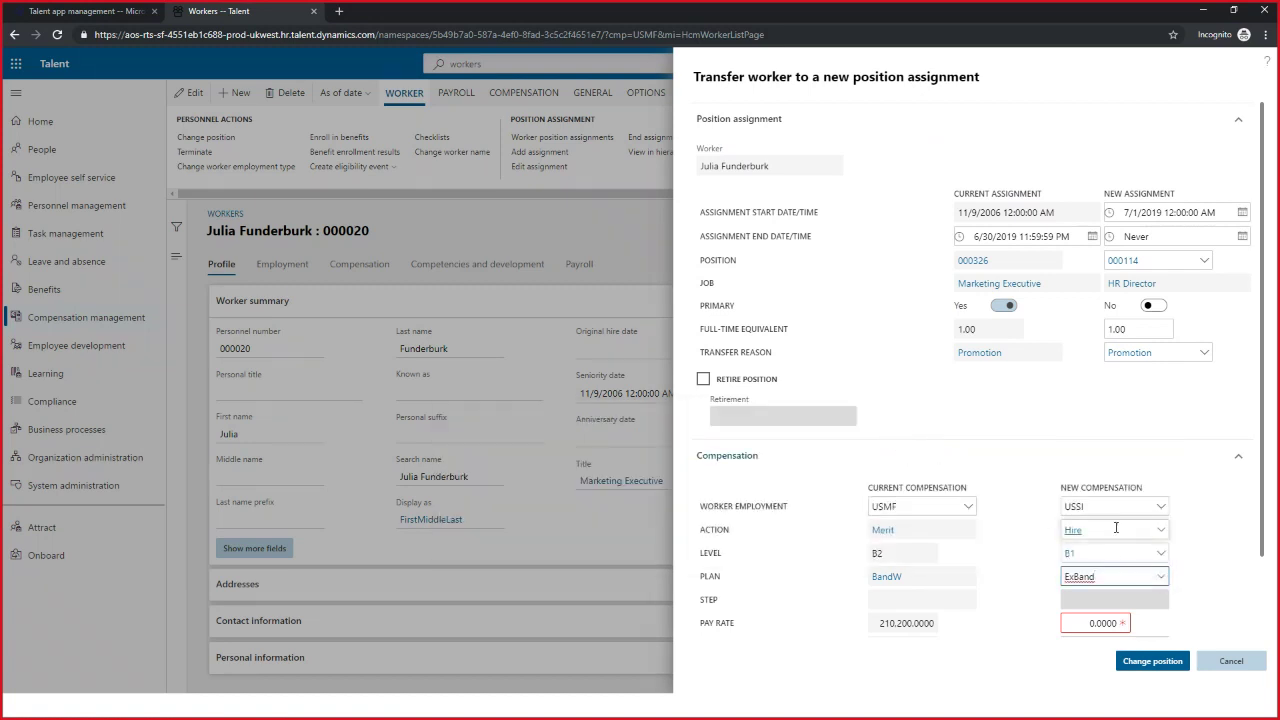
Enter a pay rate of 4,500,000 for the new compensation.
left_click_drag(1264, 518, 1270, 585)
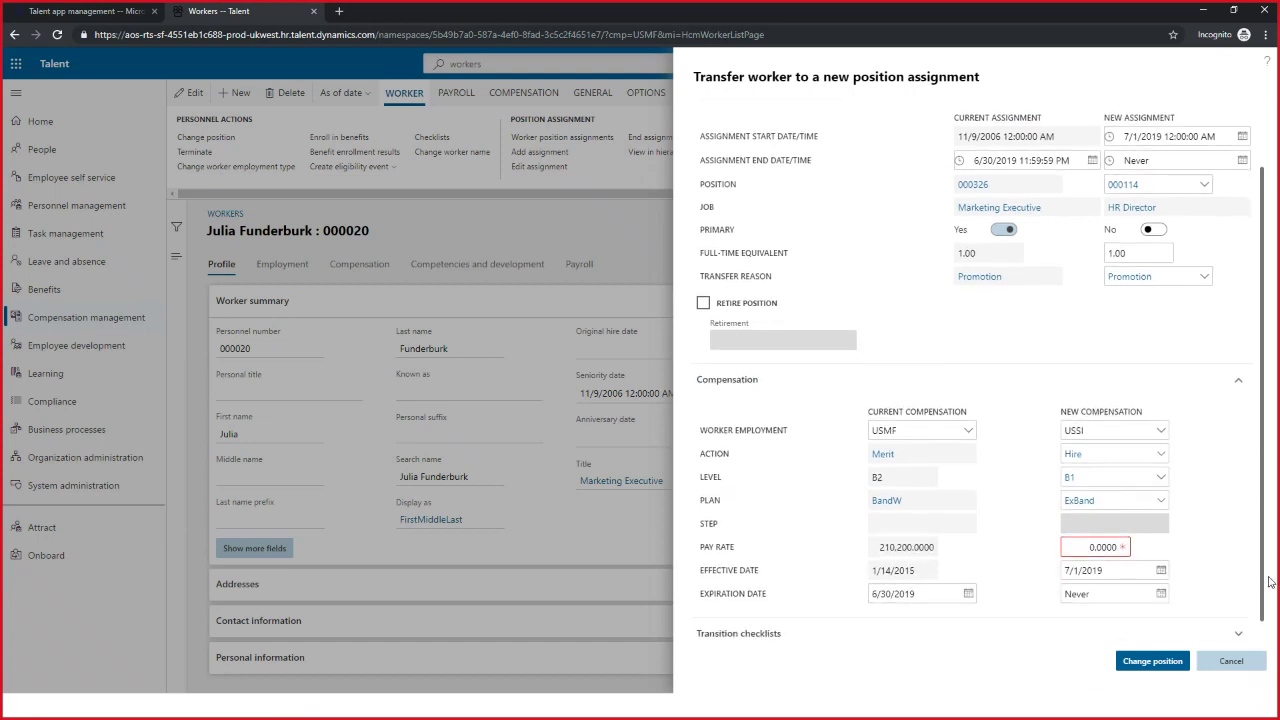
left_click(1088, 541)
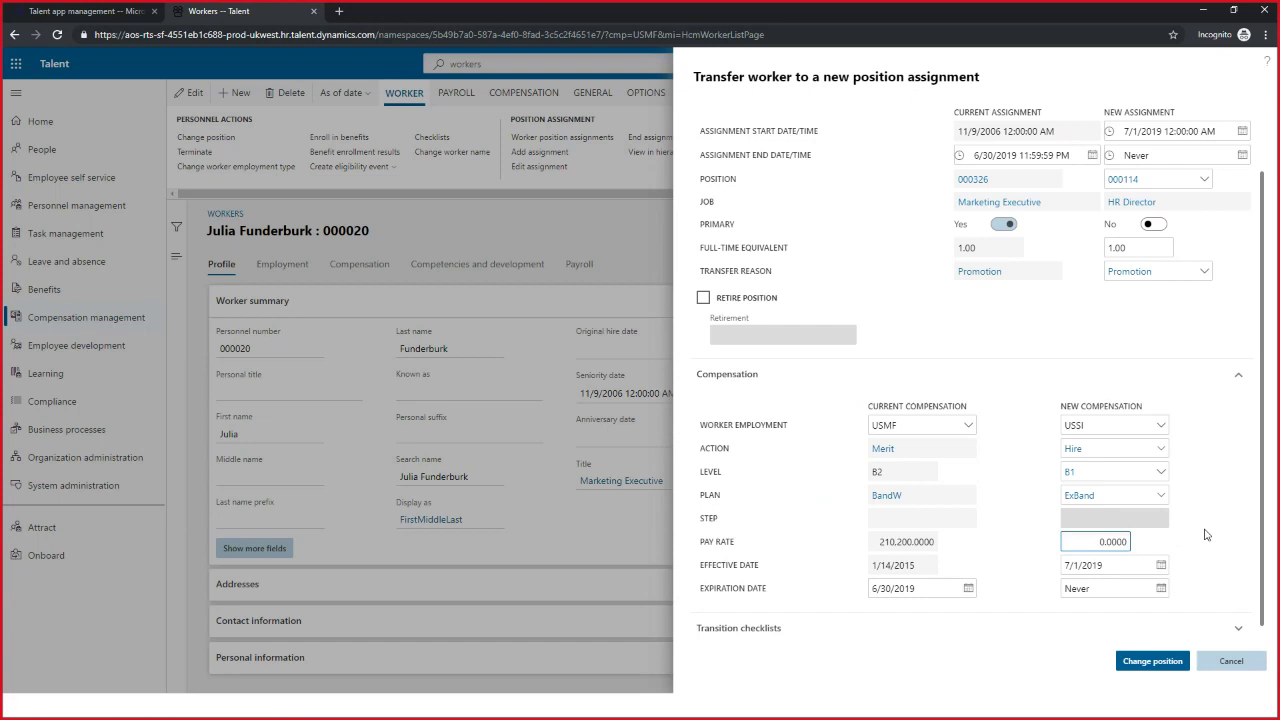
type("45000")
key("Tab")
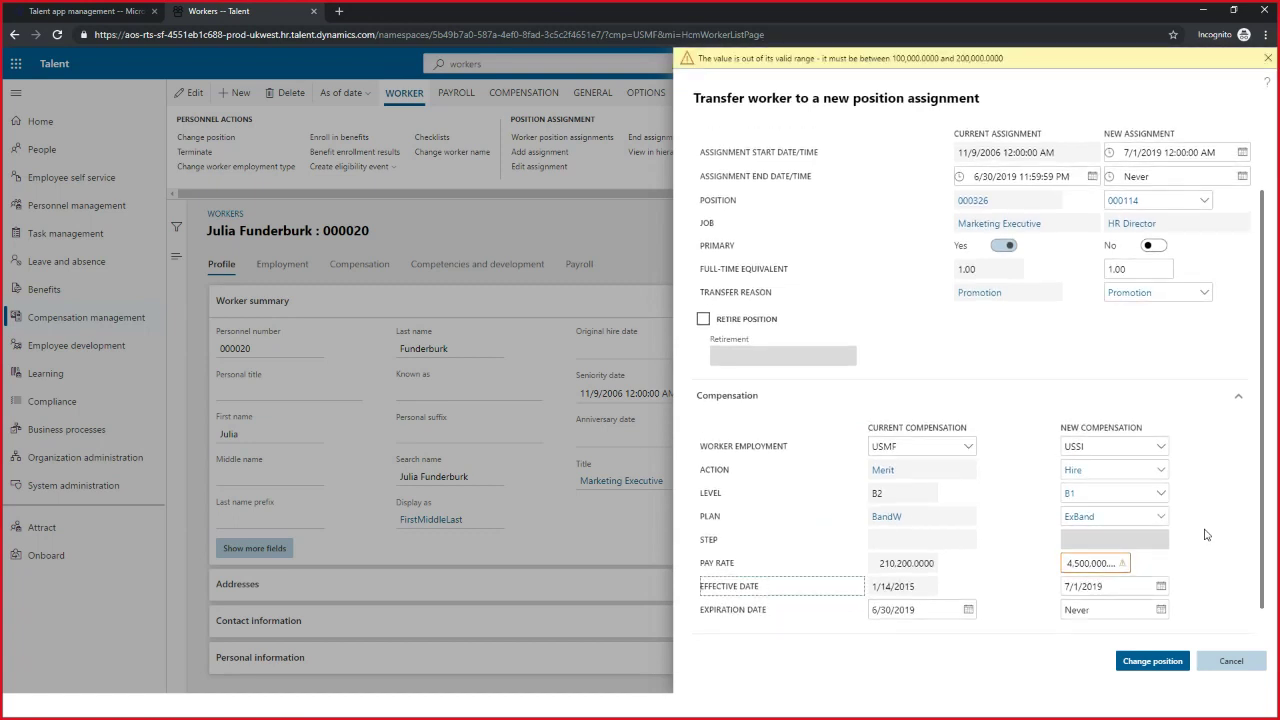
Go back into the new compensation's pay rate and cancel the worker's position transfer.
mouse_move(1084, 563)
left_click(1094, 566)
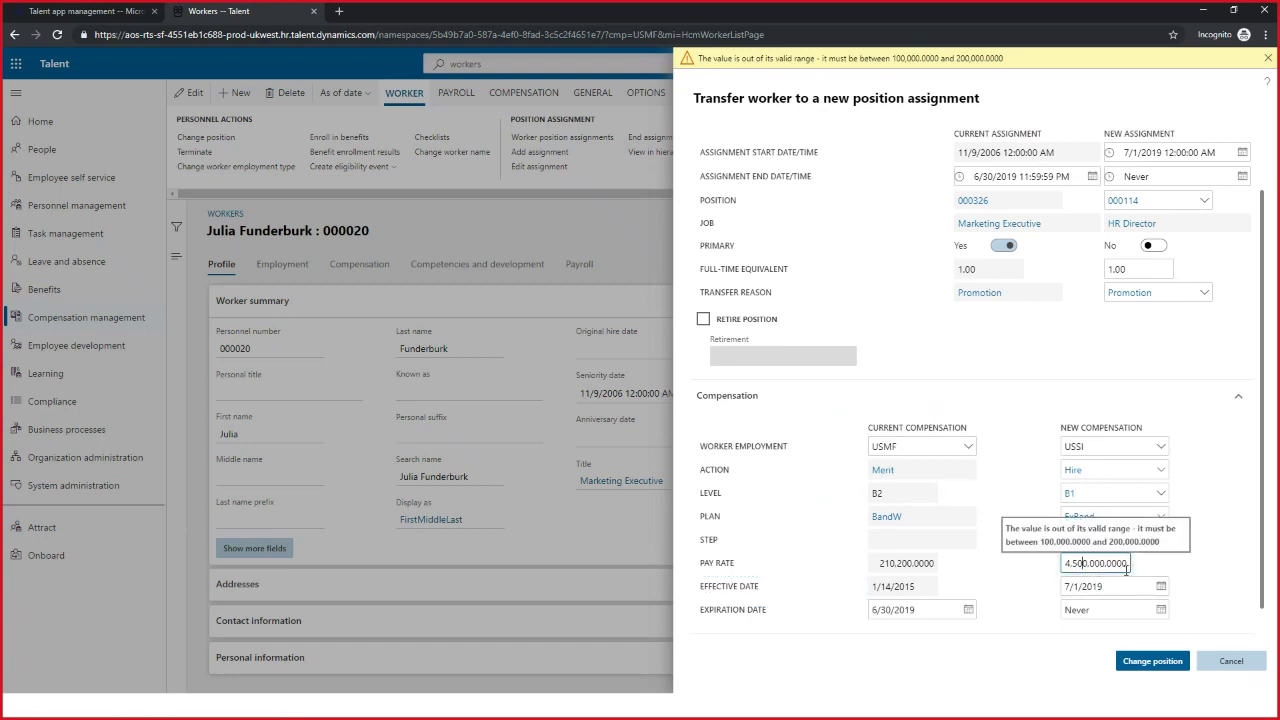
key("Left")
key("Left")
key("Left")
key("Left")
key("Left")
key("Left")
key("Left")
key("Left")
key("Left")
key("Left")
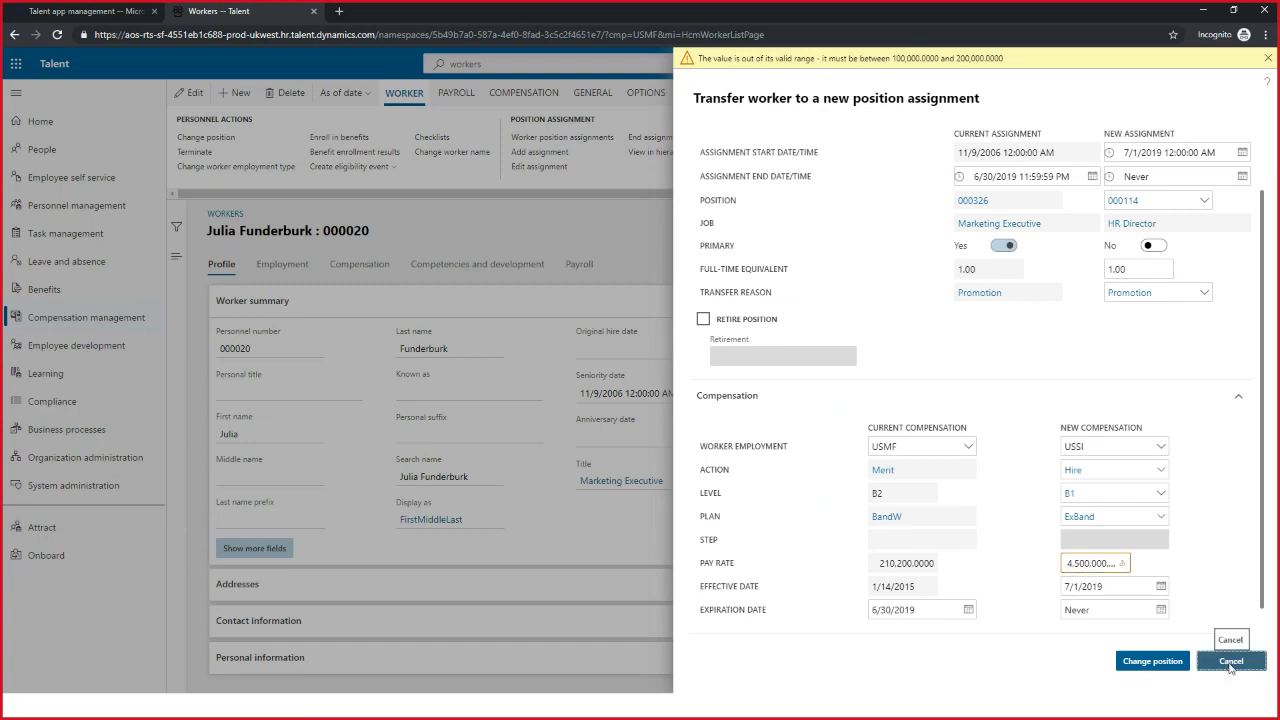
left_click(1230, 664)
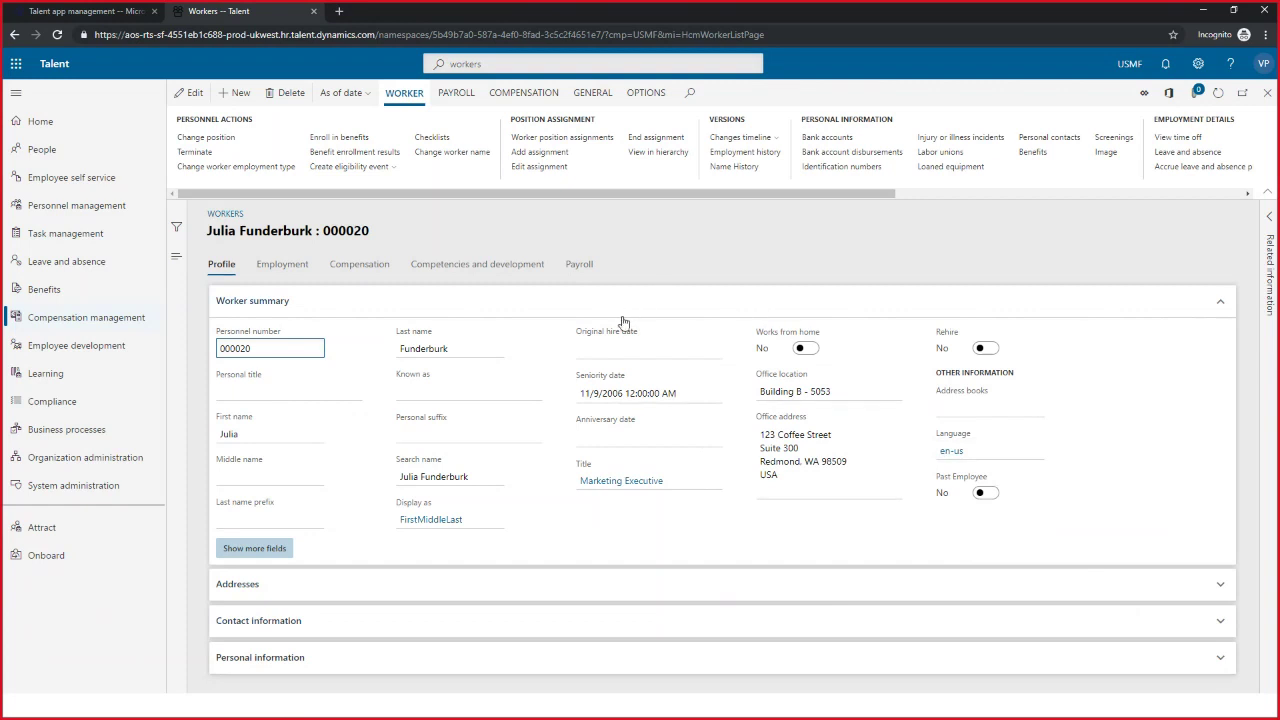
Switch to the presentation and advance past the cross company transfers slide.
left_click(1206, 14)
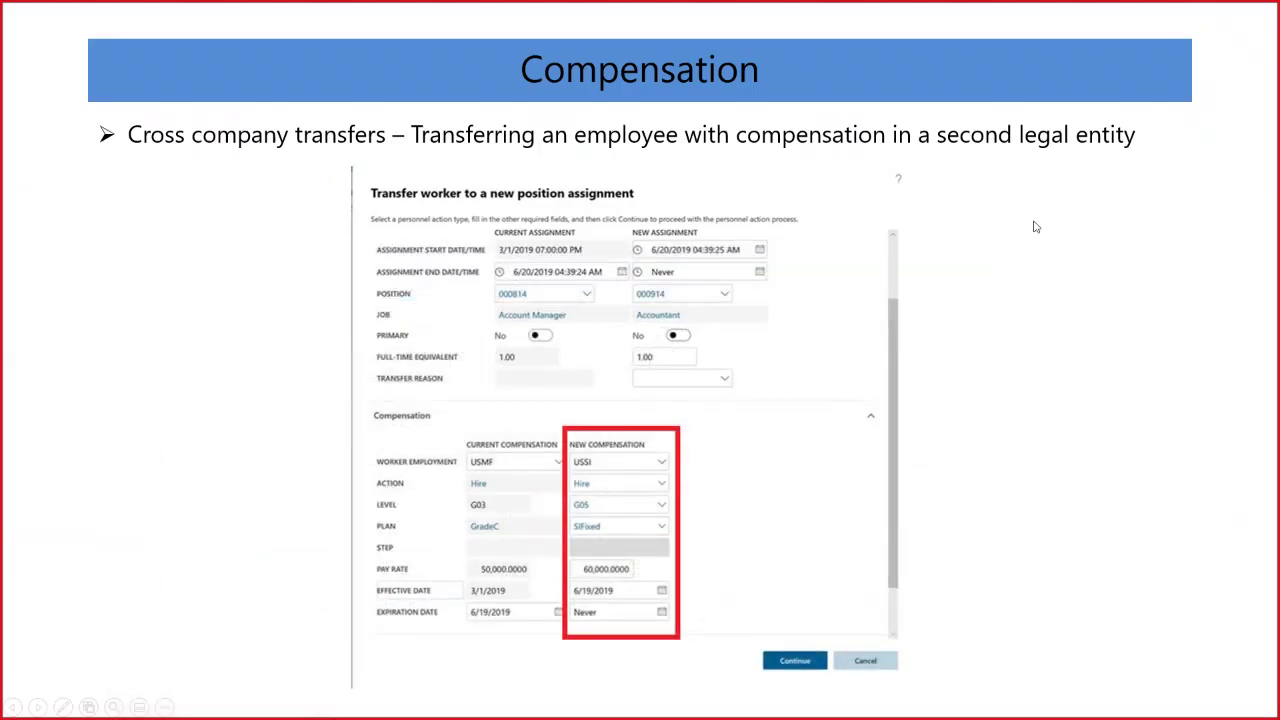
key("Right")
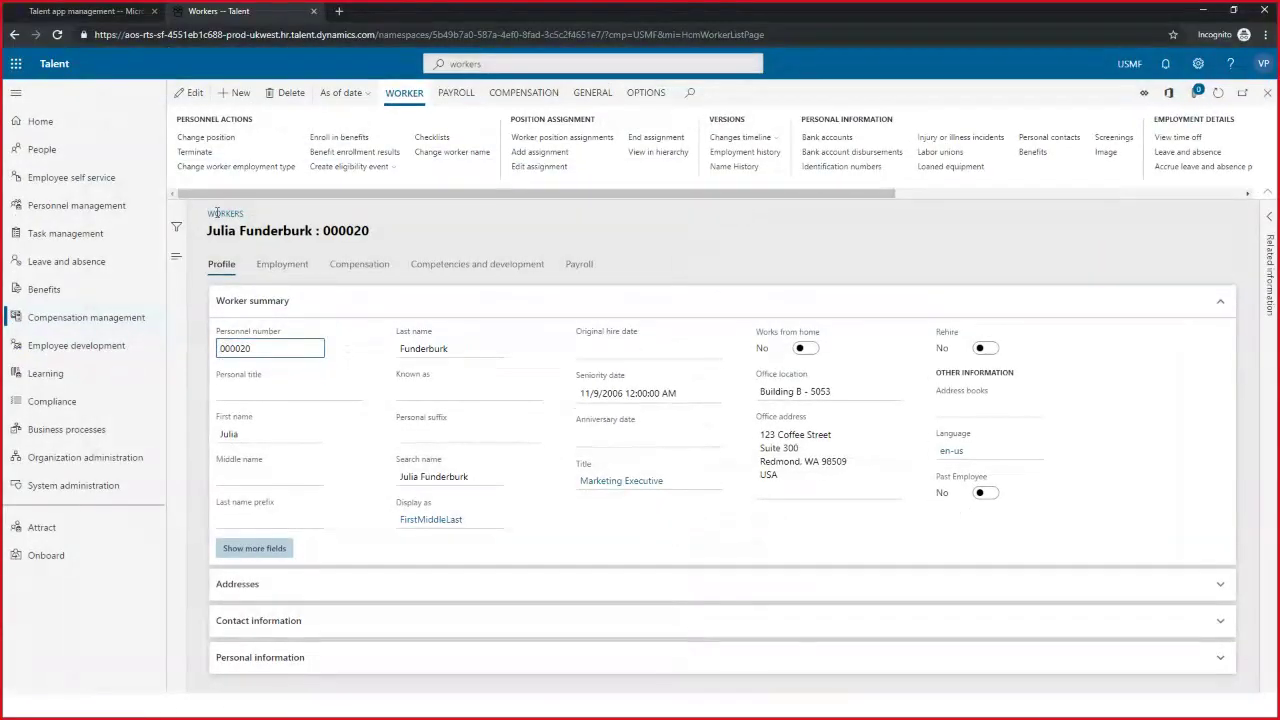
Back in Talent, open the worker's fixed plan compensation records, leaving the position change form without a transfer.
left_click(222, 140)
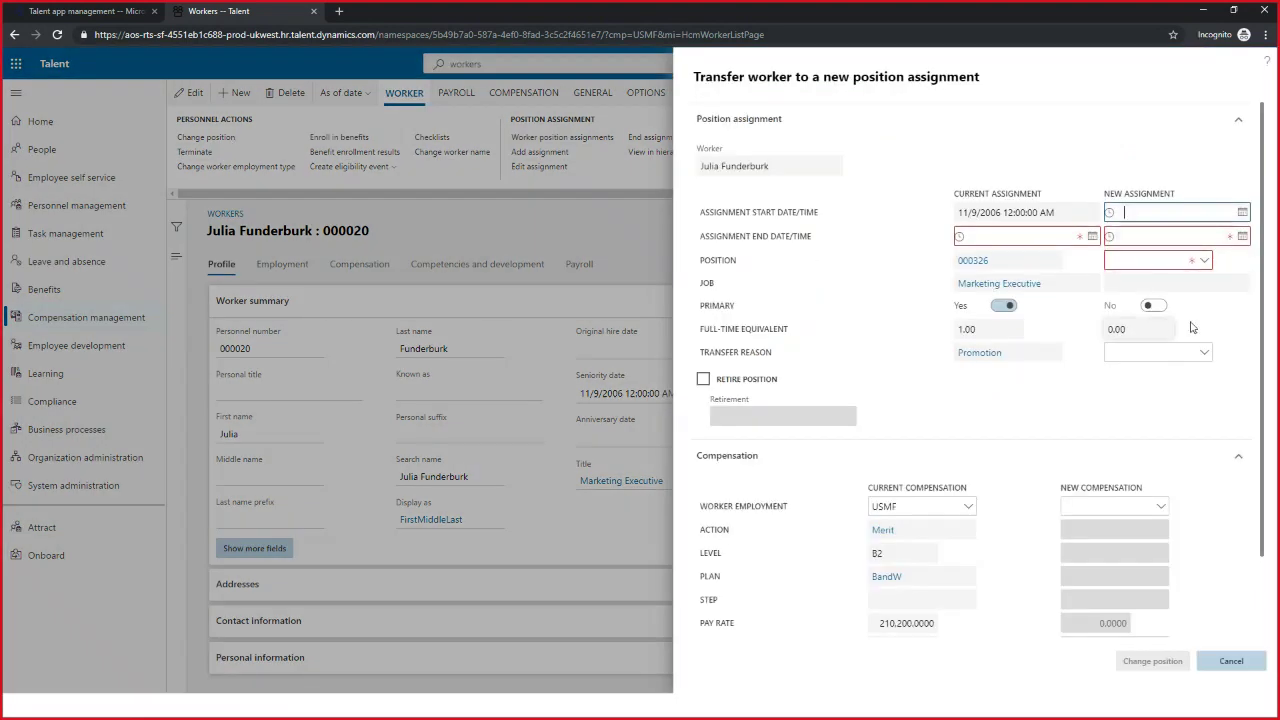
left_click(1238, 663)
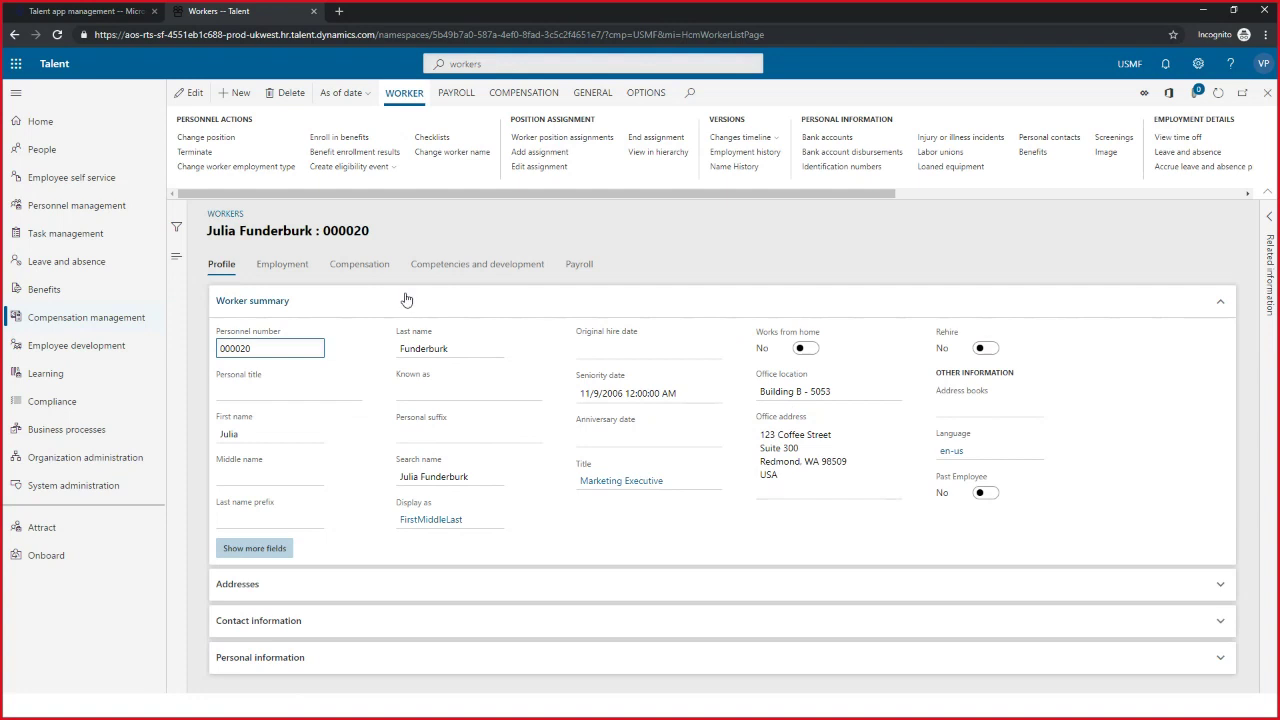
left_click(372, 270)
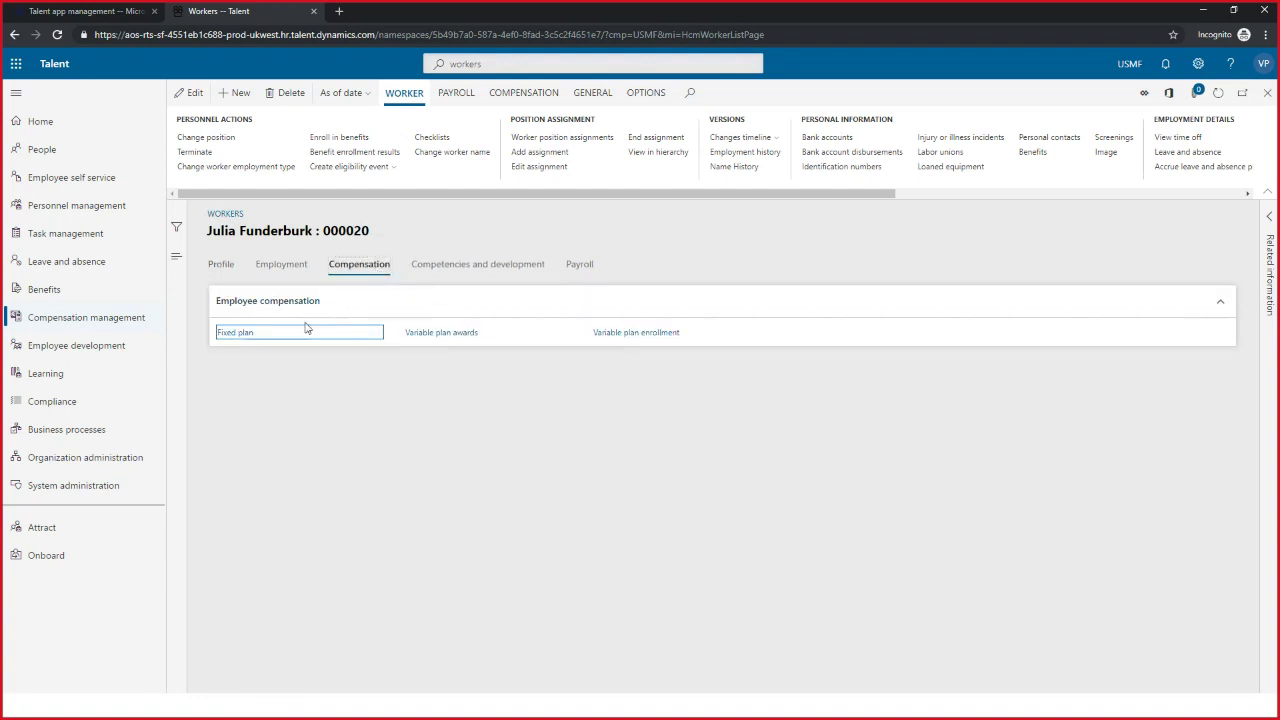
left_click(240, 335)
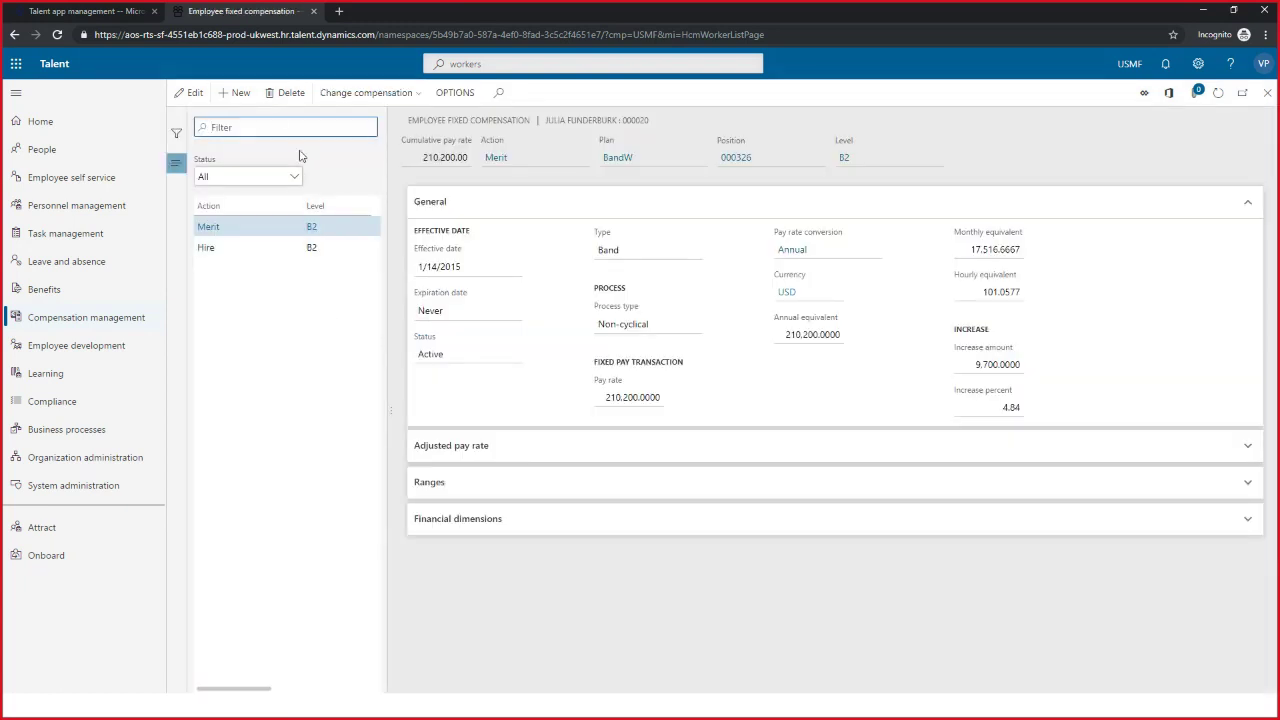
Start a Hire compensation for position 000589, assigned from 1/6/2020, with plan GradeW, and cancel it without saving.
left_click(240, 93)
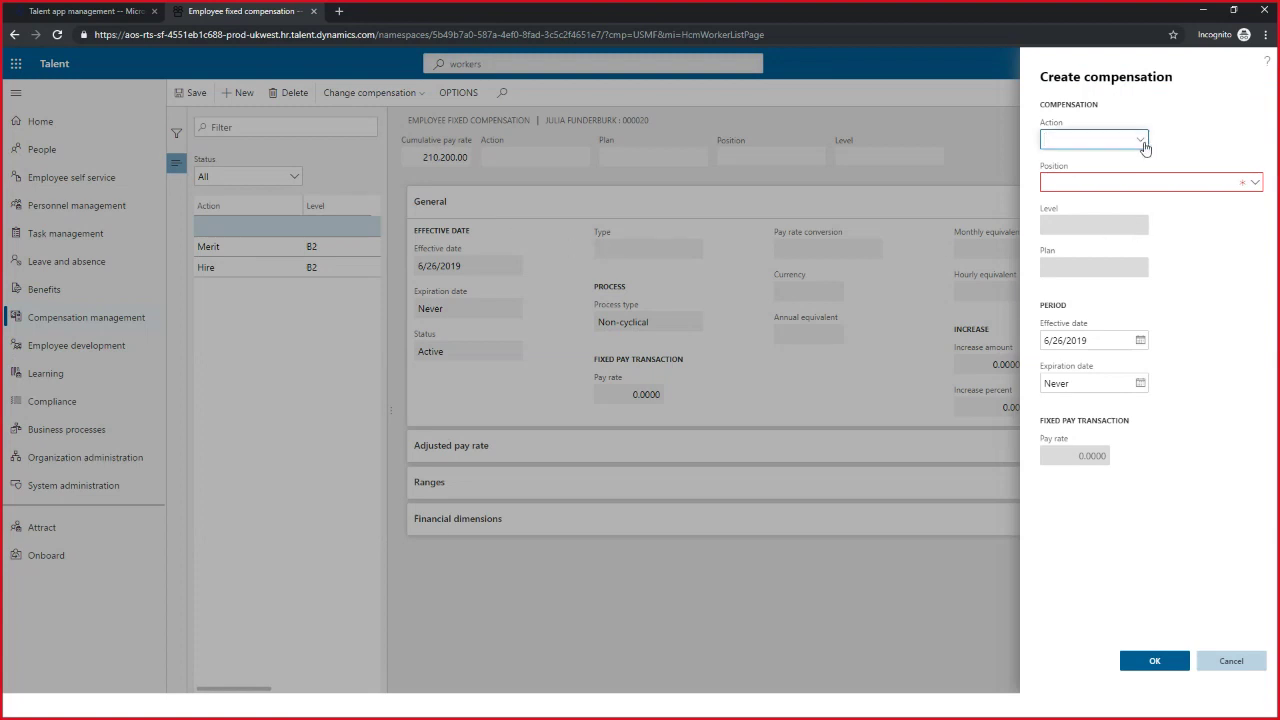
left_click(1140, 139)
left_click(1041, 181)
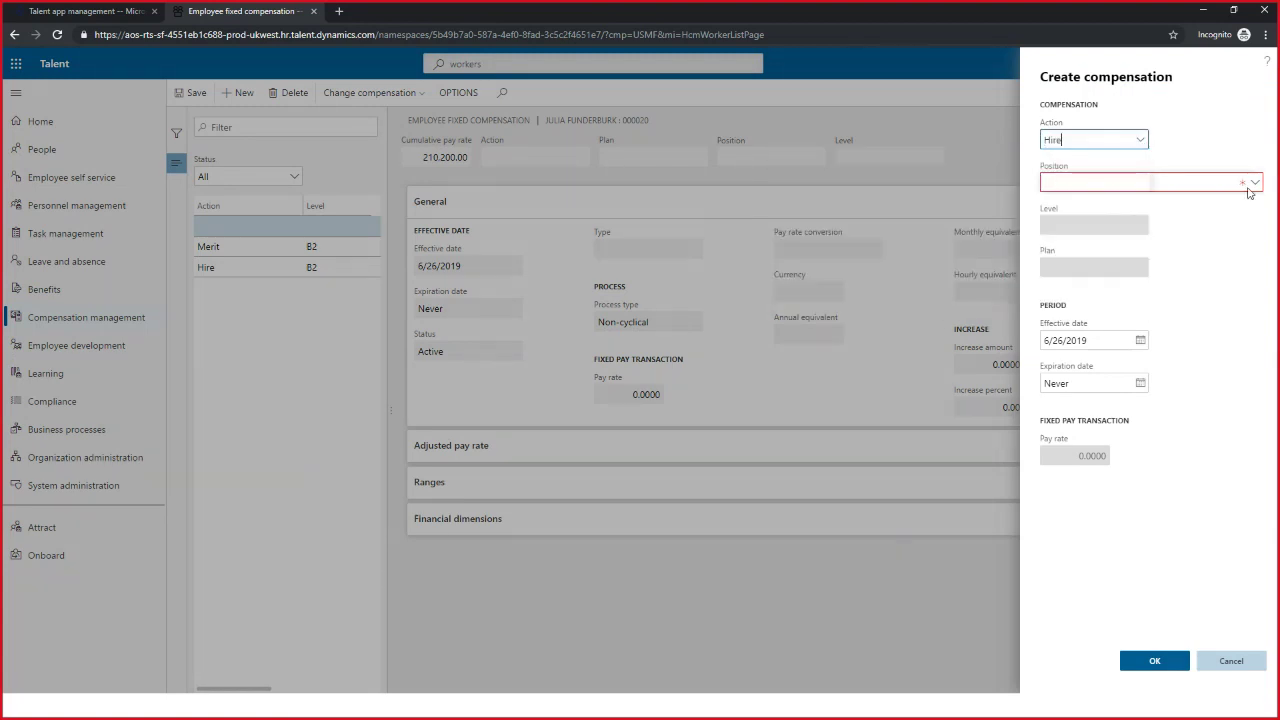
left_click(1255, 184)
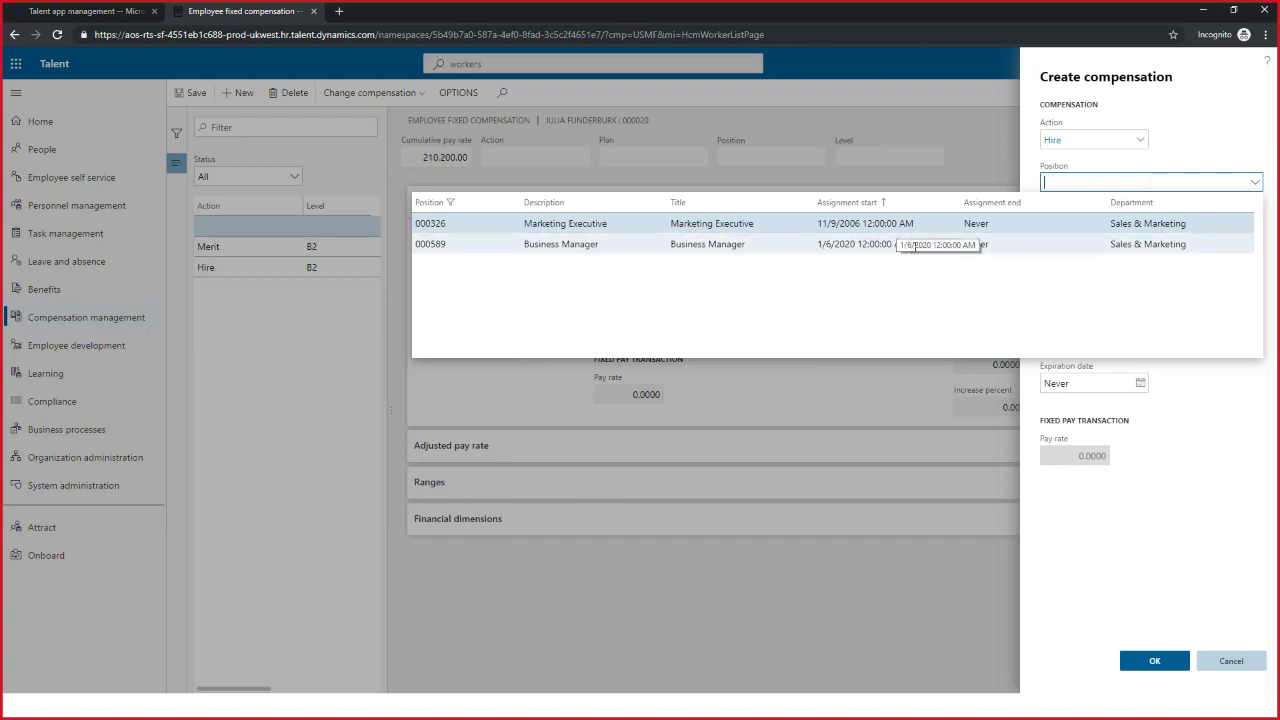
left_click(855, 244)
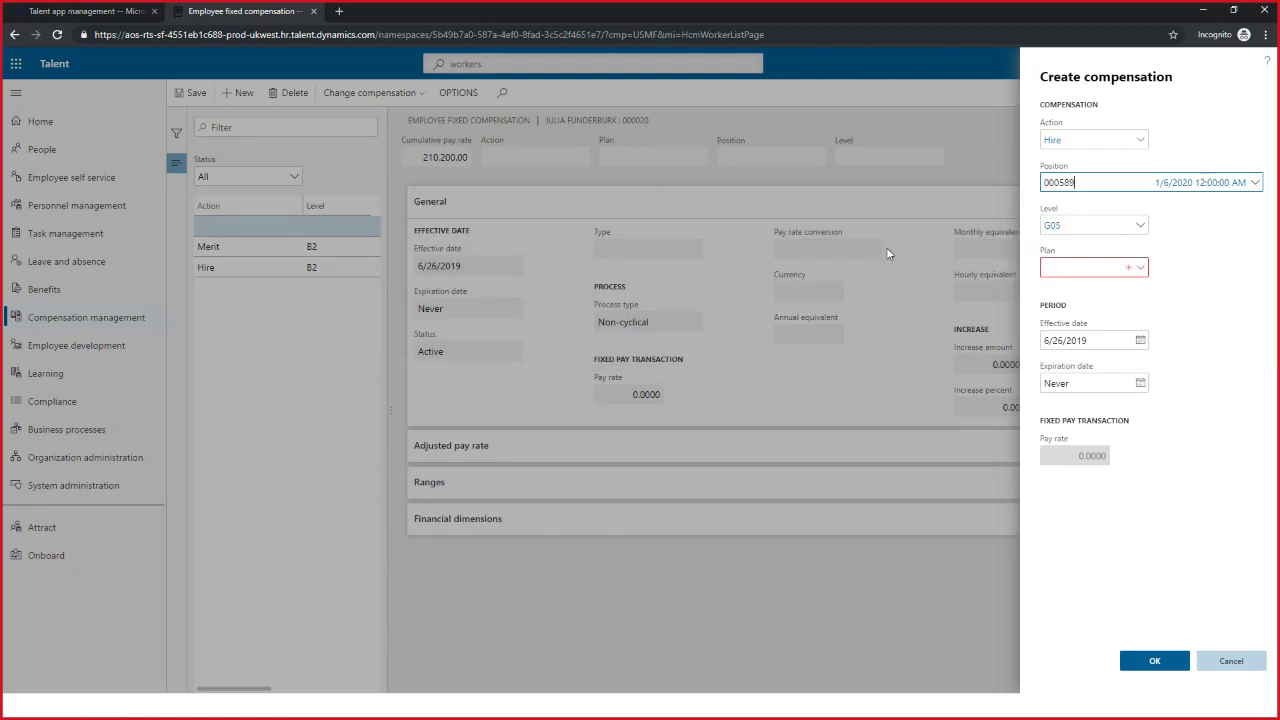
left_click(1138, 268)
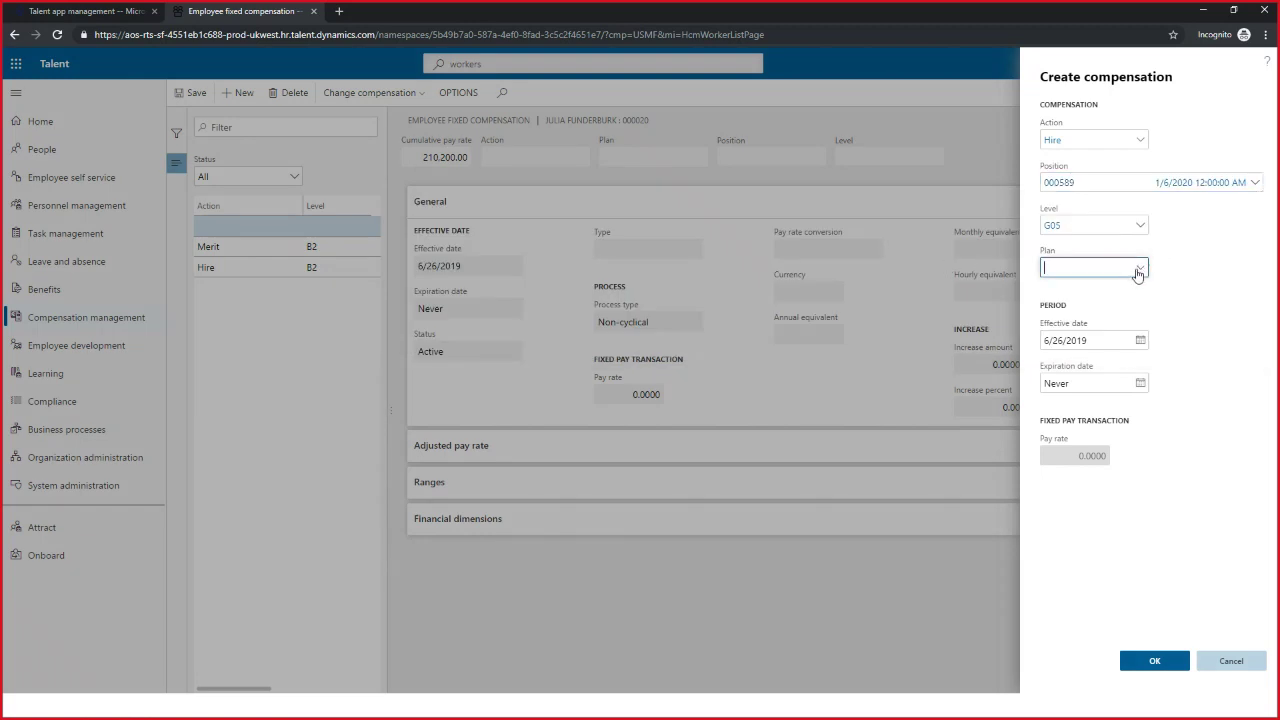
left_click(685, 330)
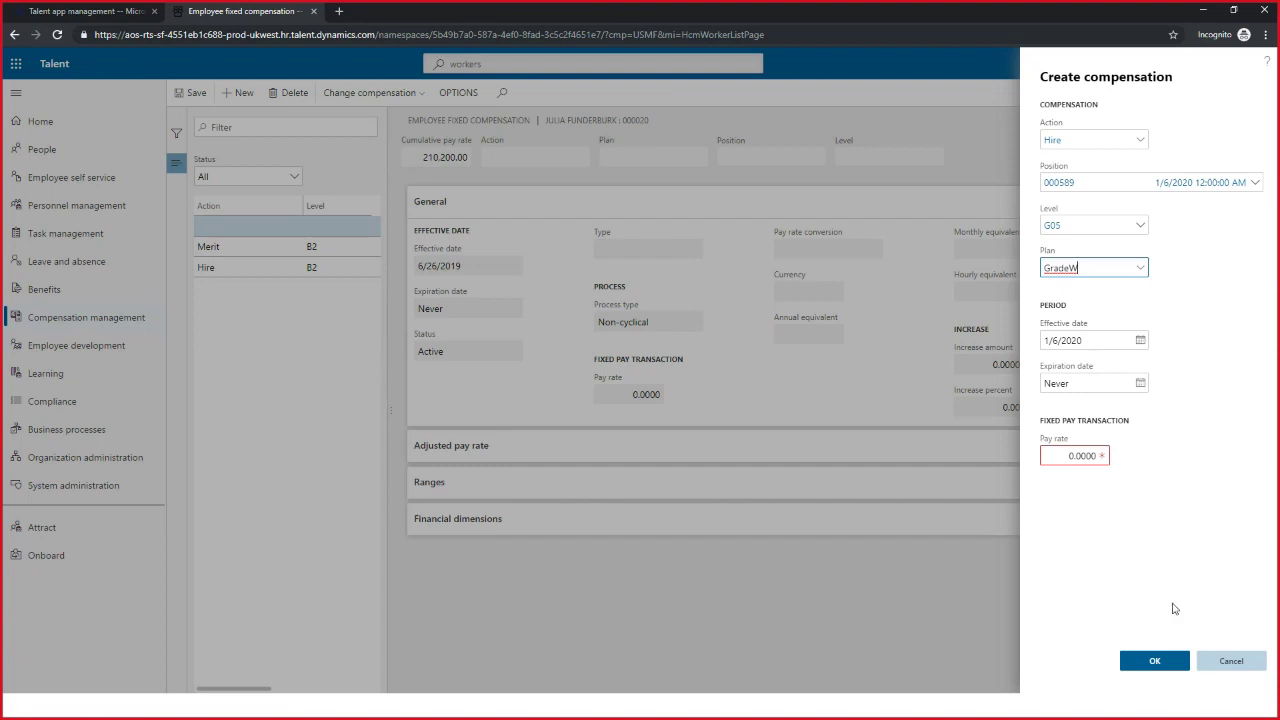
left_click(1233, 662)
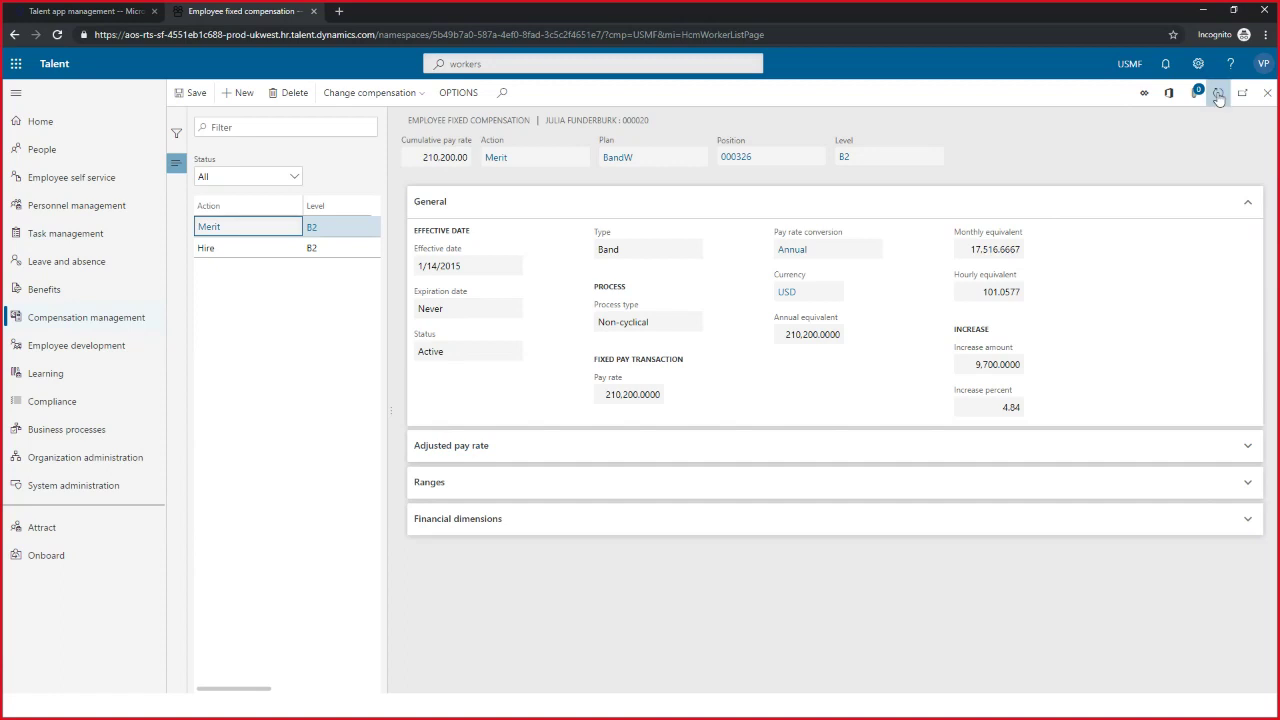
Switch to the presentation, look at the cash plan decimals slide, and return to the future compensation assignments slide.
left_click(1207, 13)
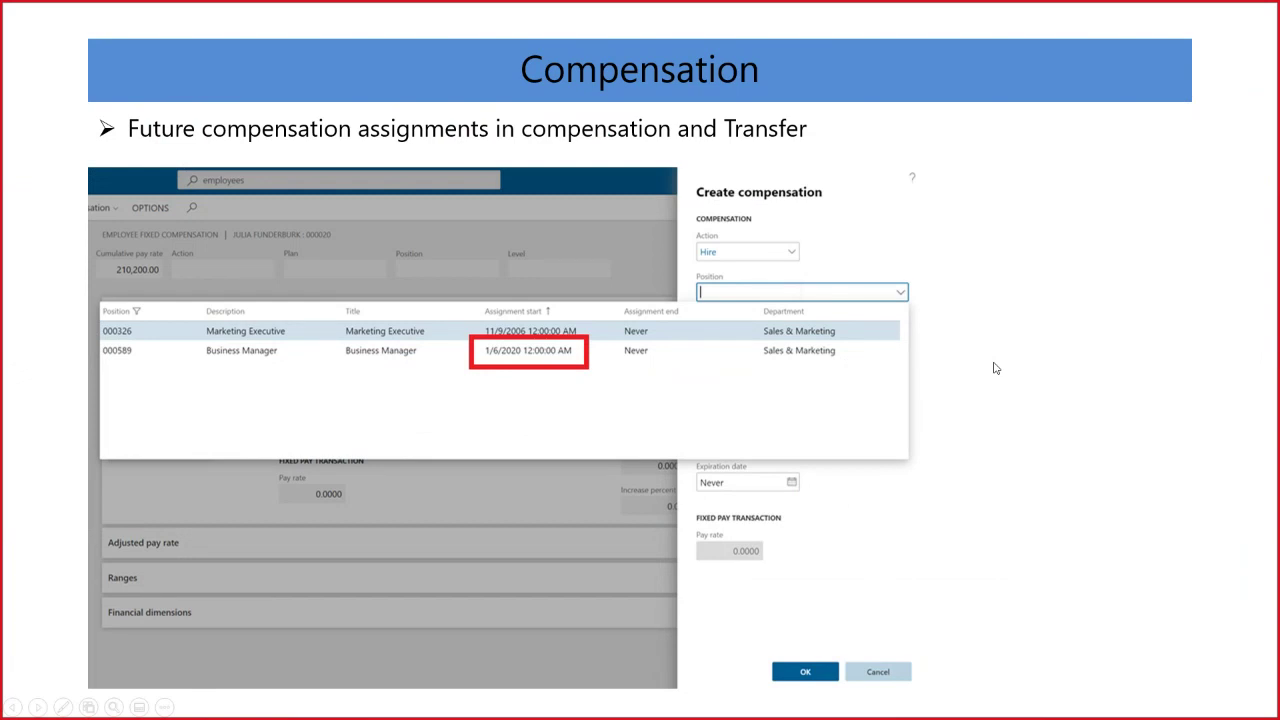
key("Right")
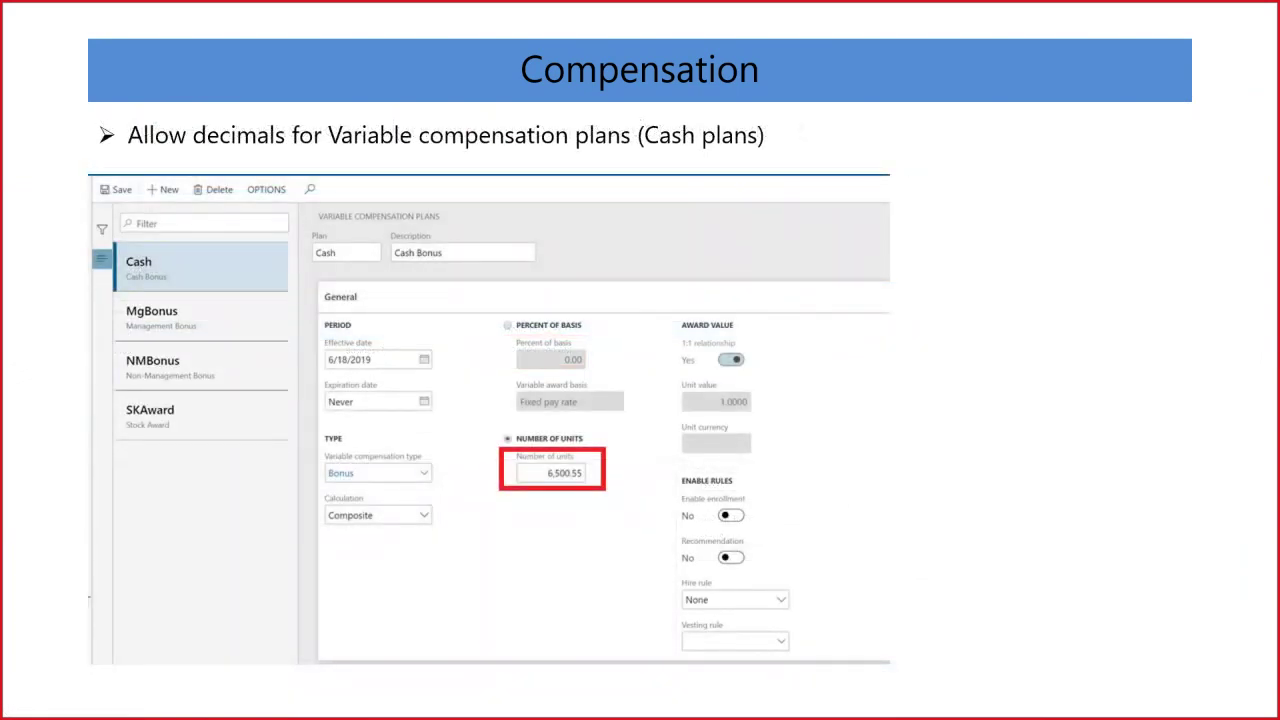
key("Left")
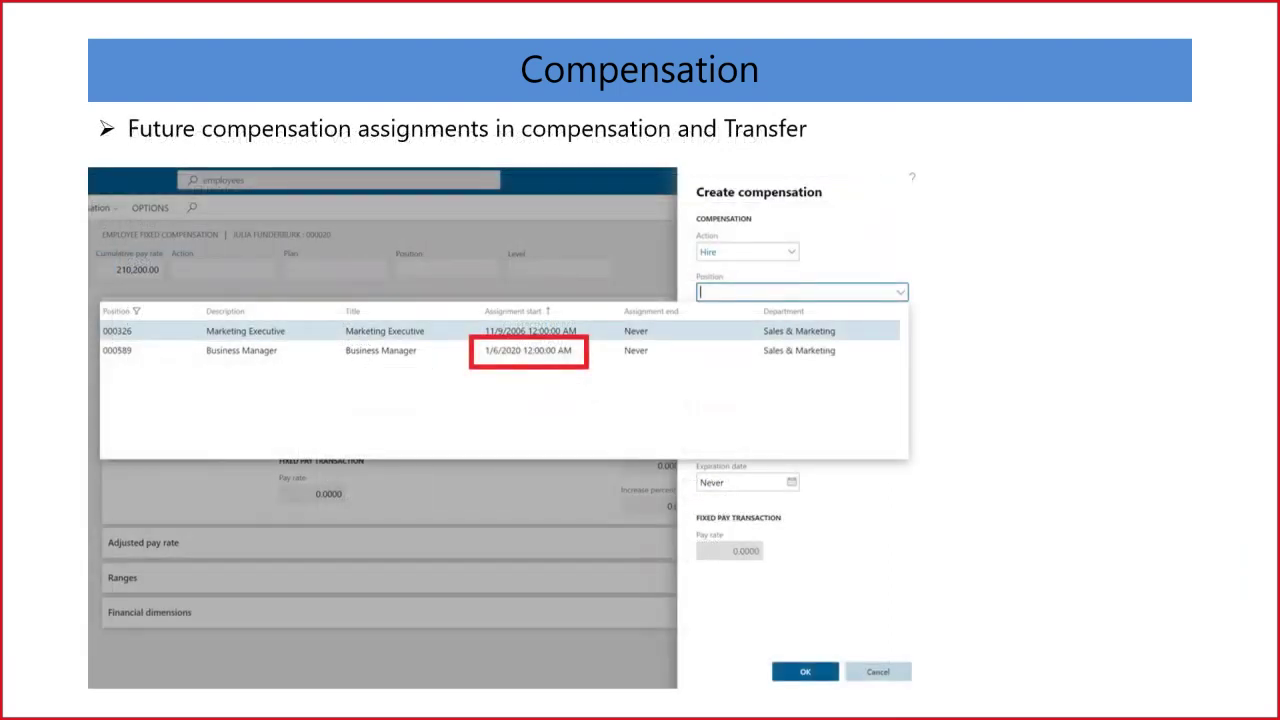
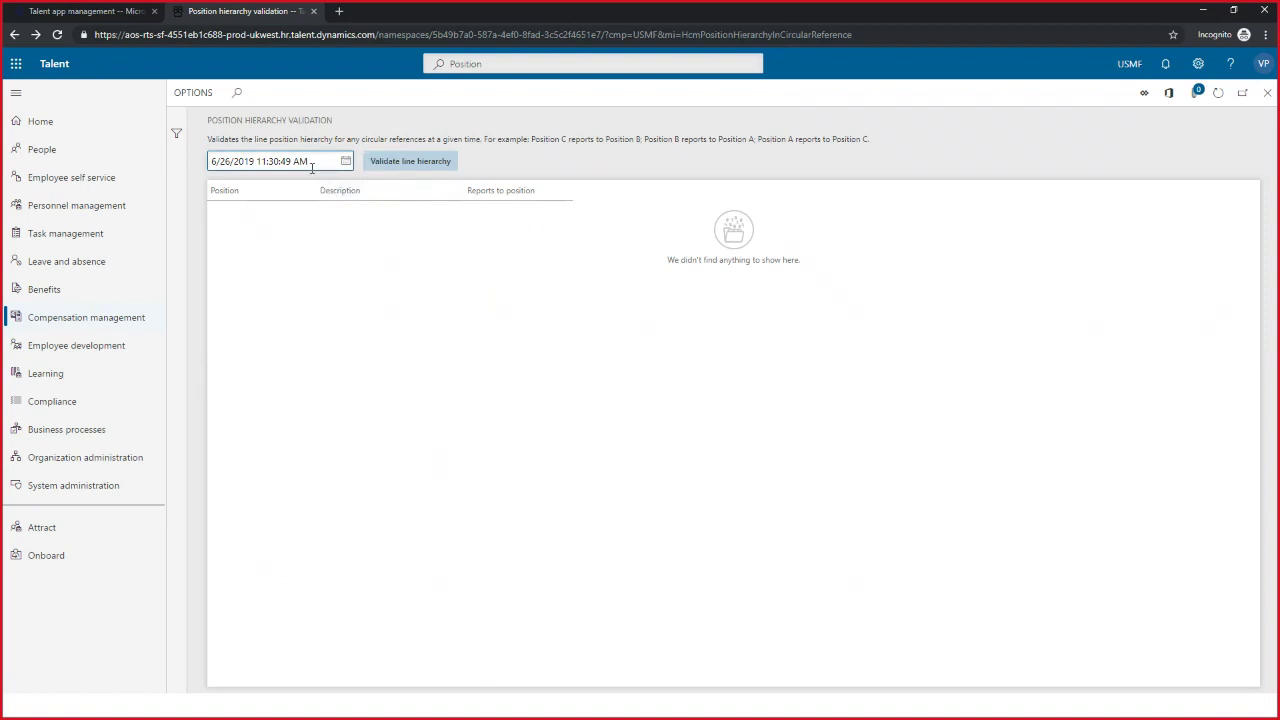
Validate the line position hierarchy for 6/26/2019 11:30:49 AM, and advance the presentation to the Common Data Service Integration slide.
left_click(389, 166)
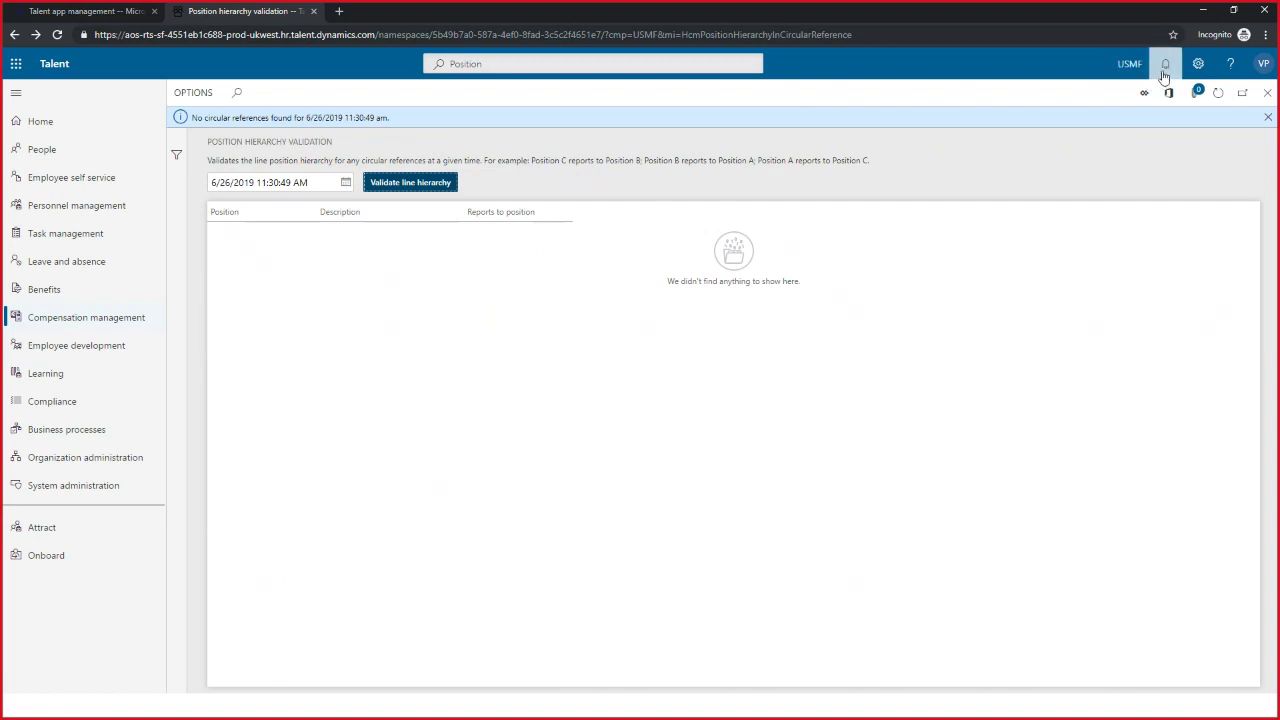
left_click(1204, 10)
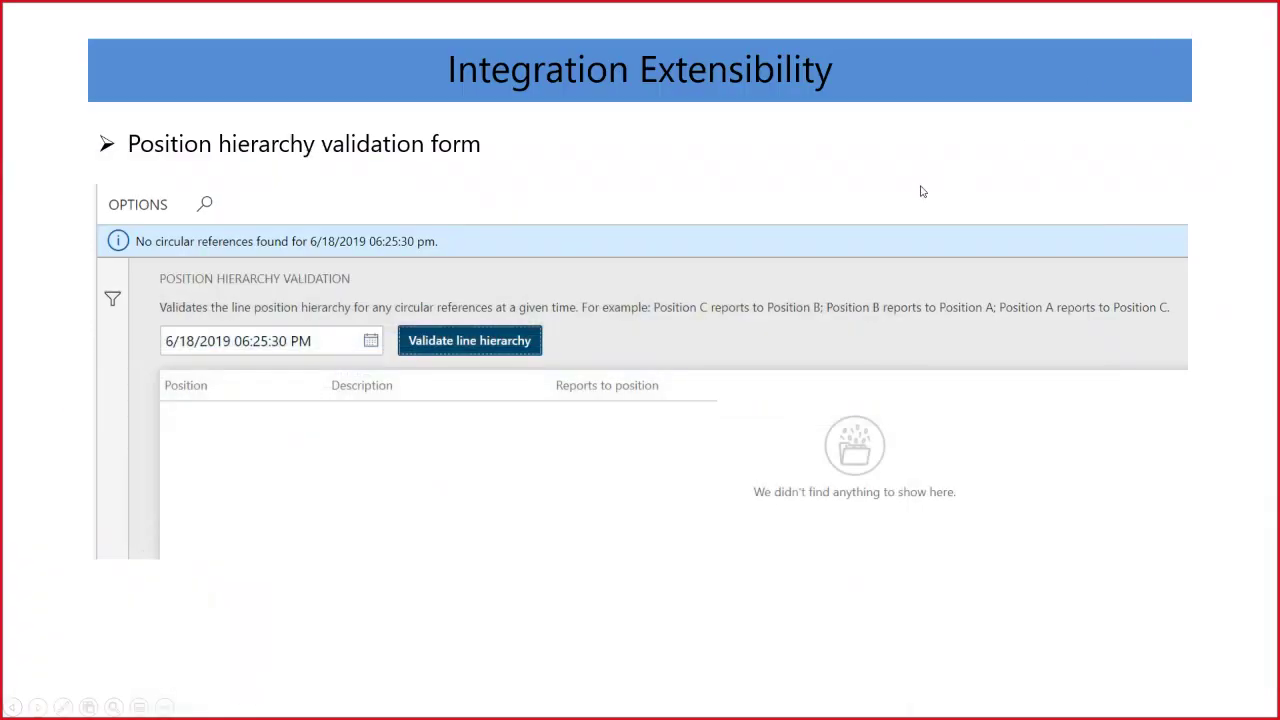
key("Right")
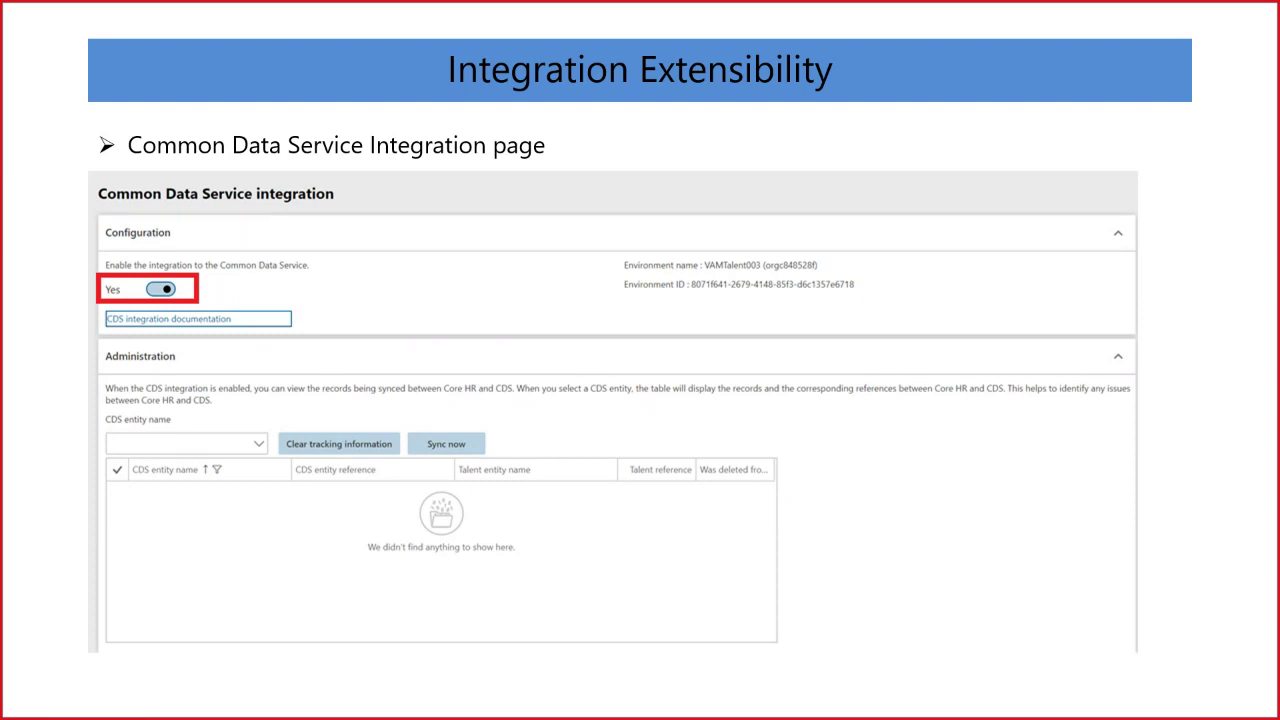
Return to Talent, search for "Common" and open the Common Data Service configuration page.
mouse_move(88, 706)
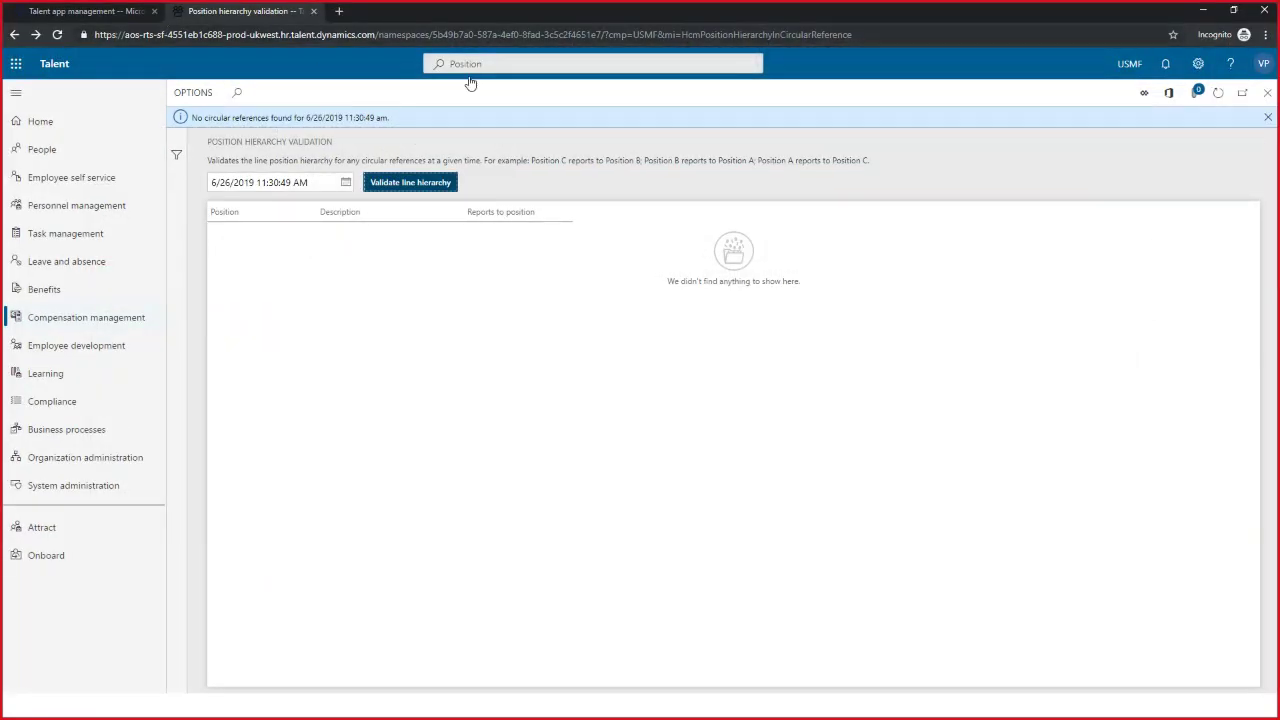
left_click(563, 66)
type("Co")
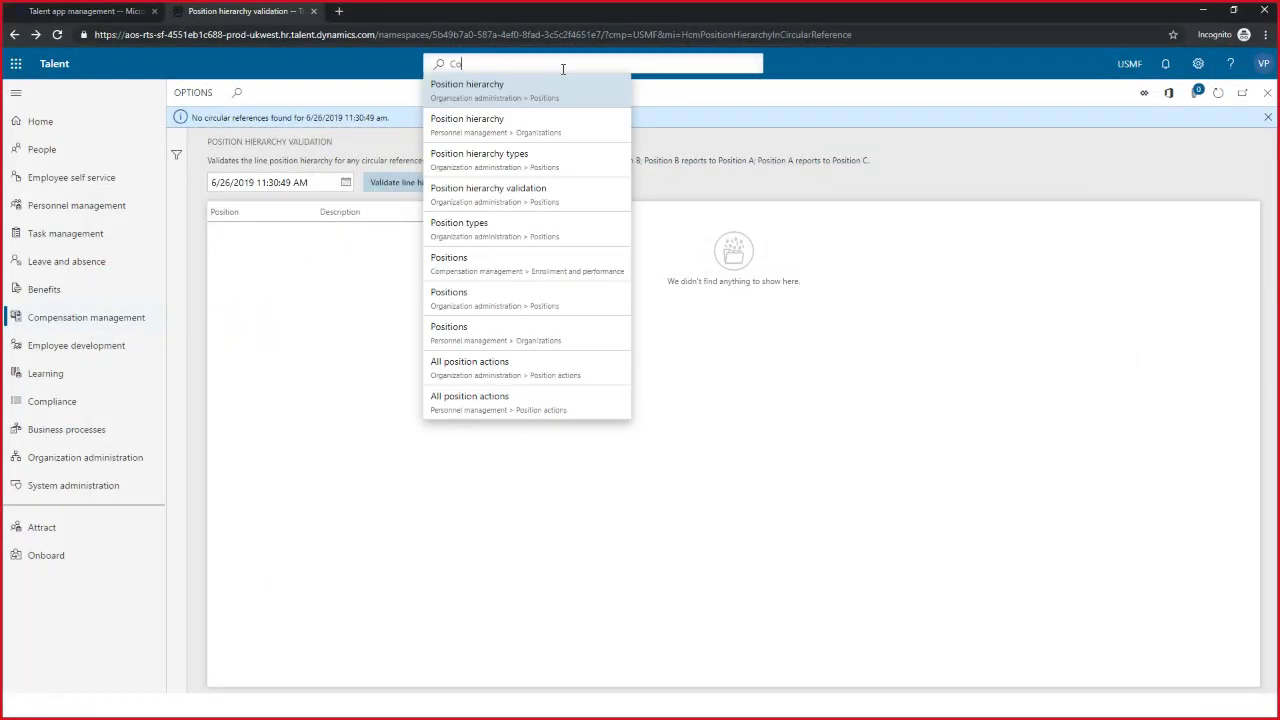
type("mmon")
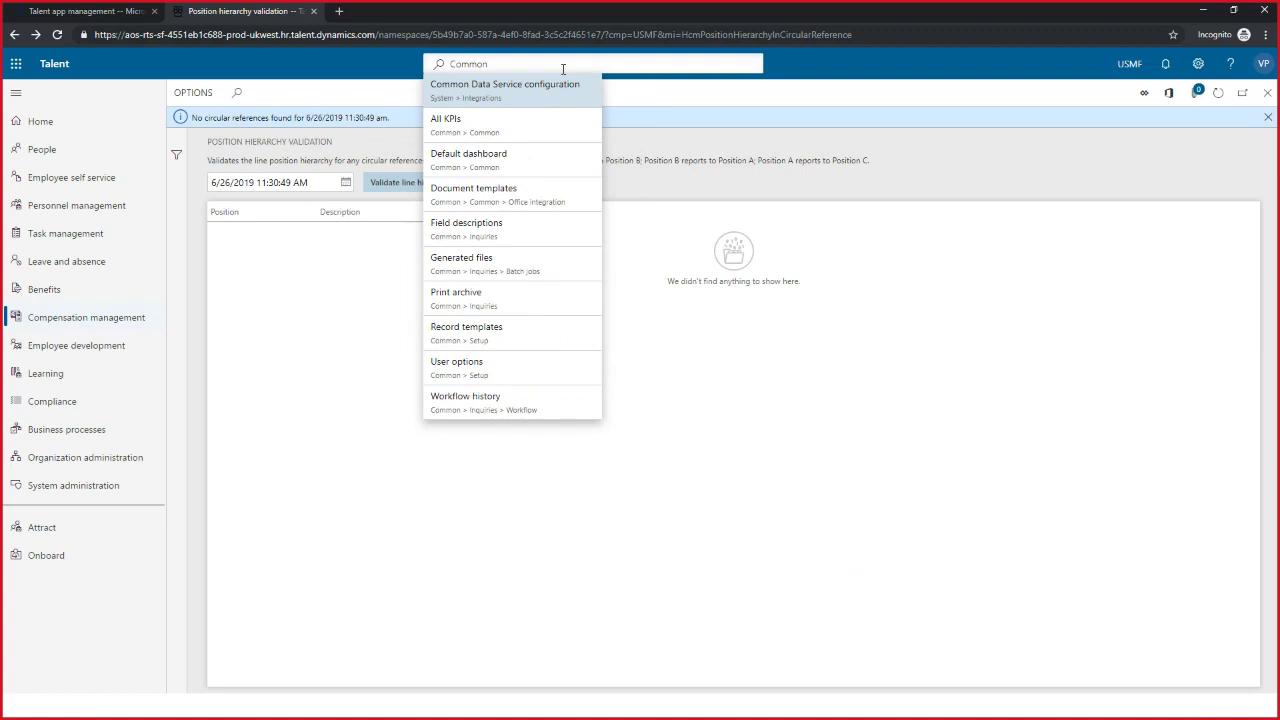
left_click(549, 90)
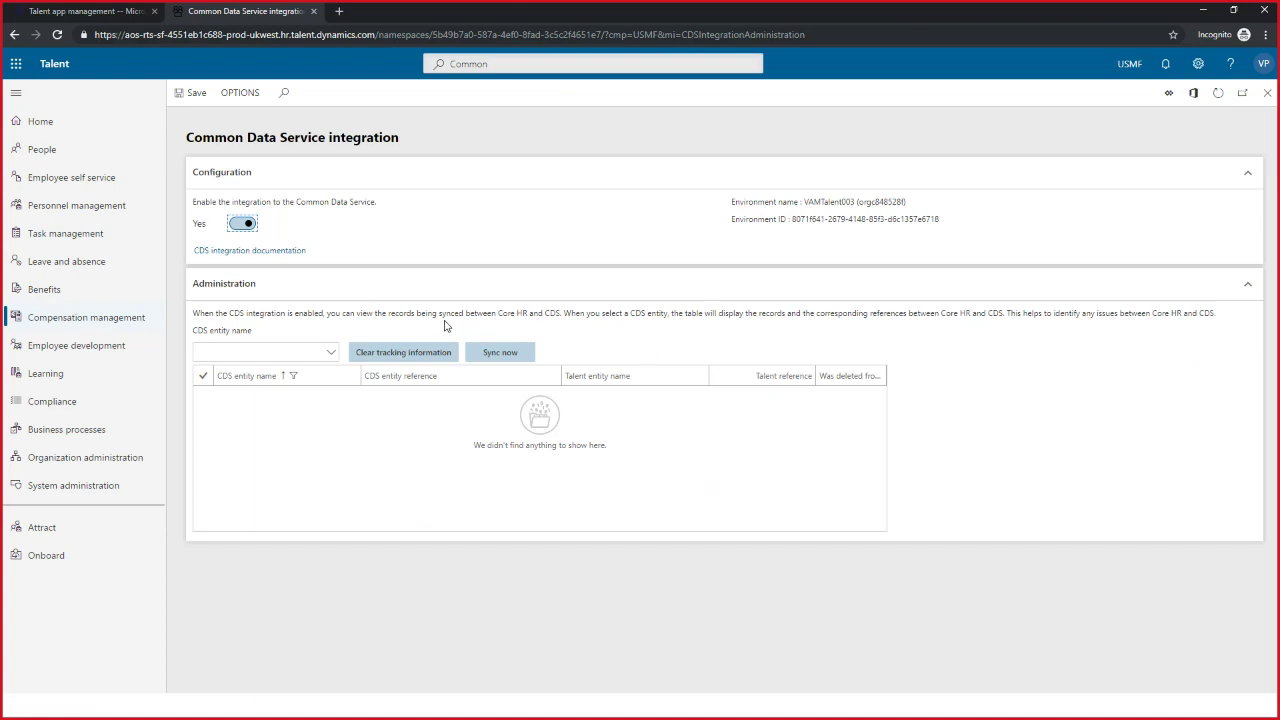
List the synced records of the cdm_benefittype entity, select the first one, and advance the presentation to the Custom Fields slide.
left_click(332, 354)
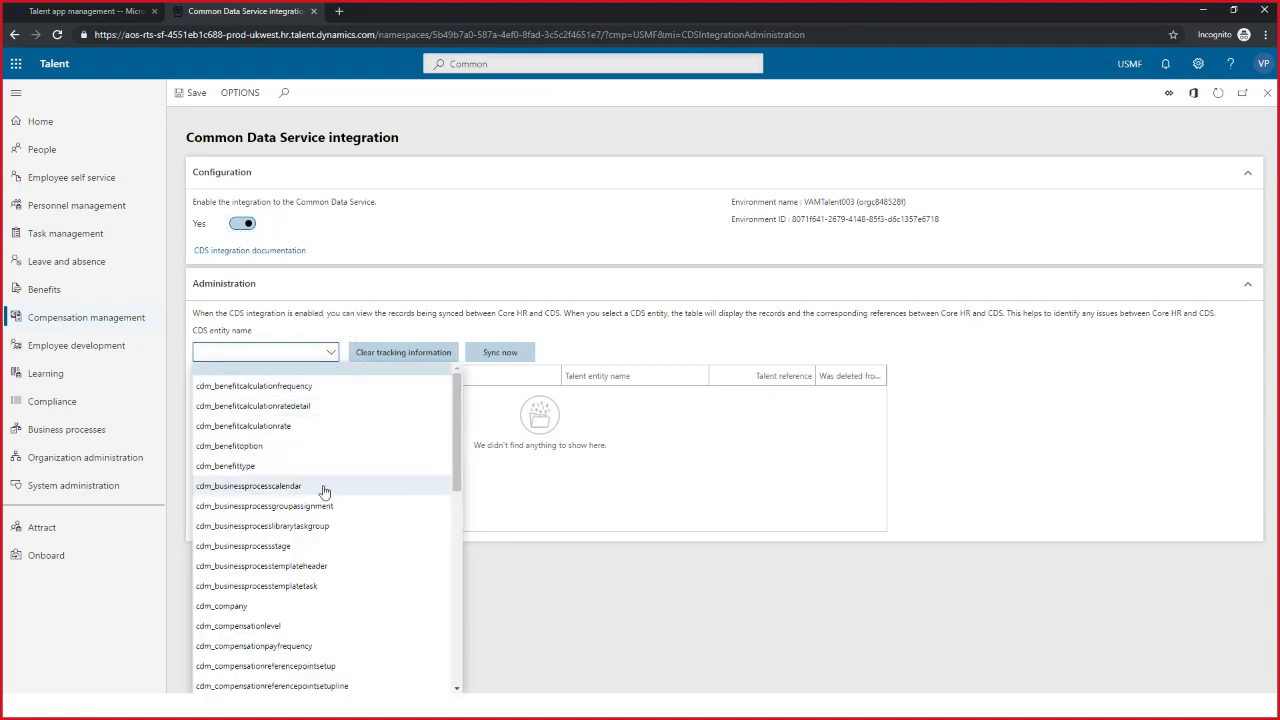
left_click(243, 466)
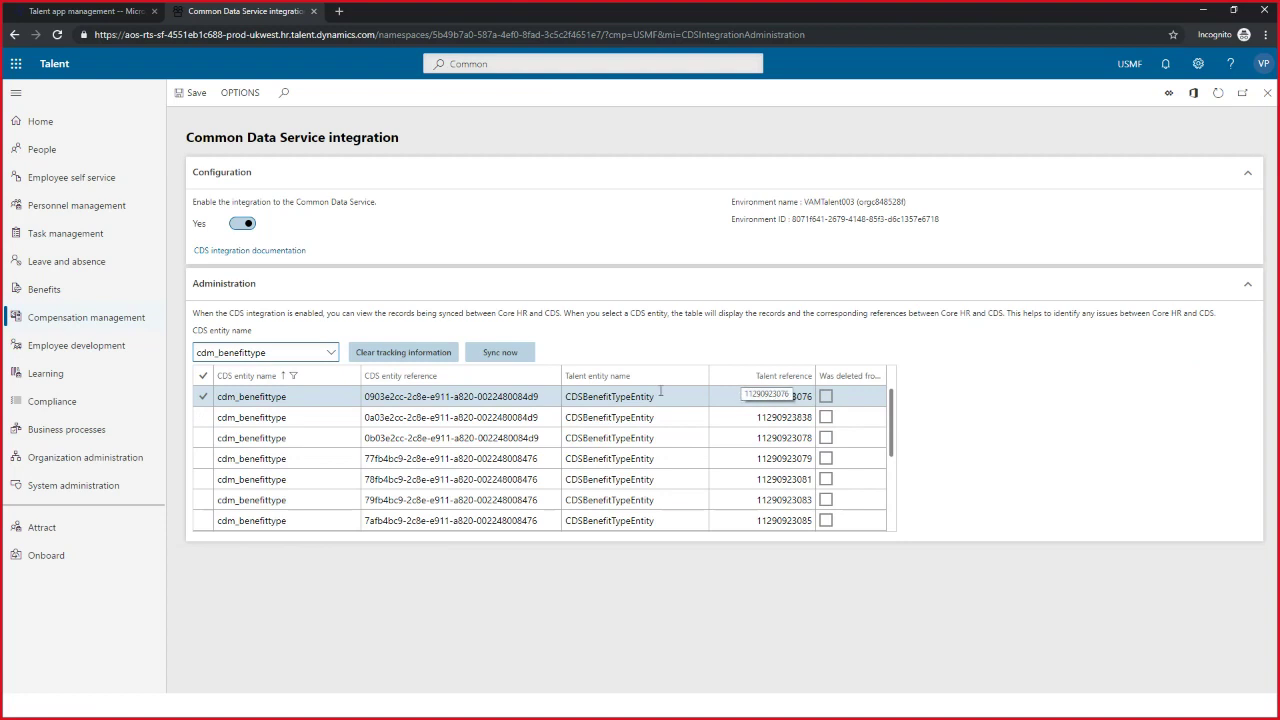
left_click(590, 396)
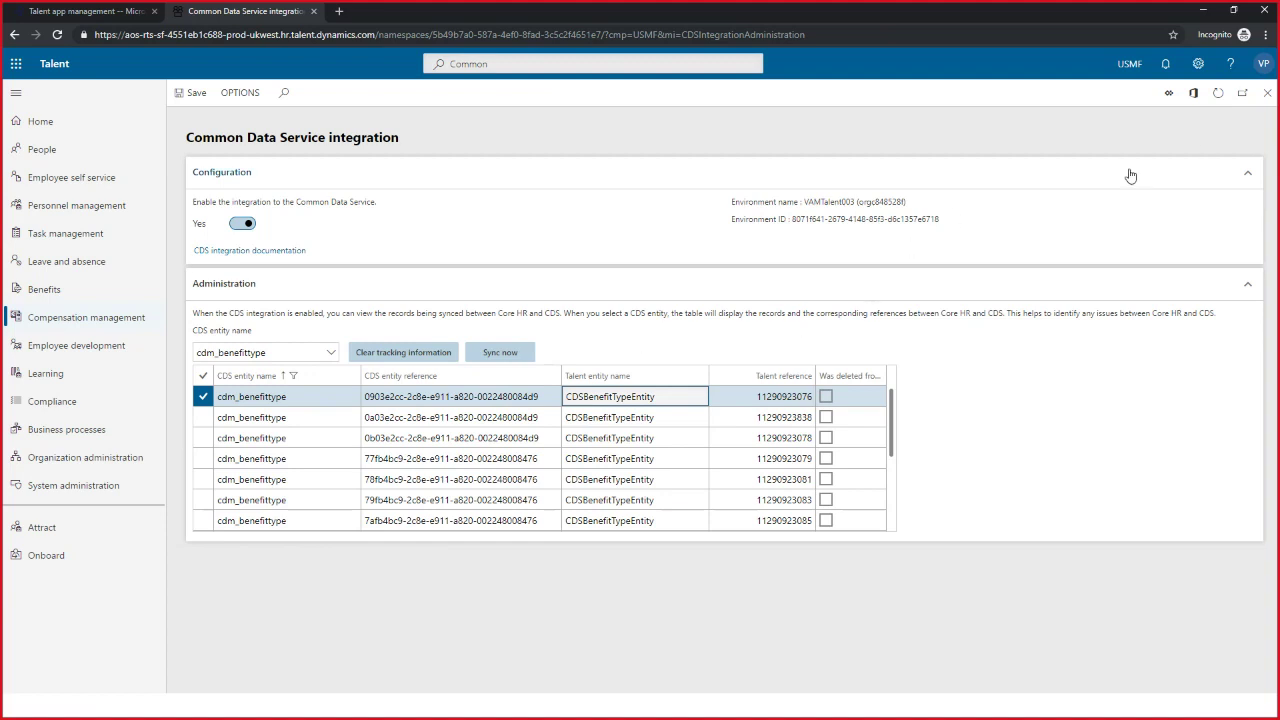
left_click(1211, 15)
key("Right")
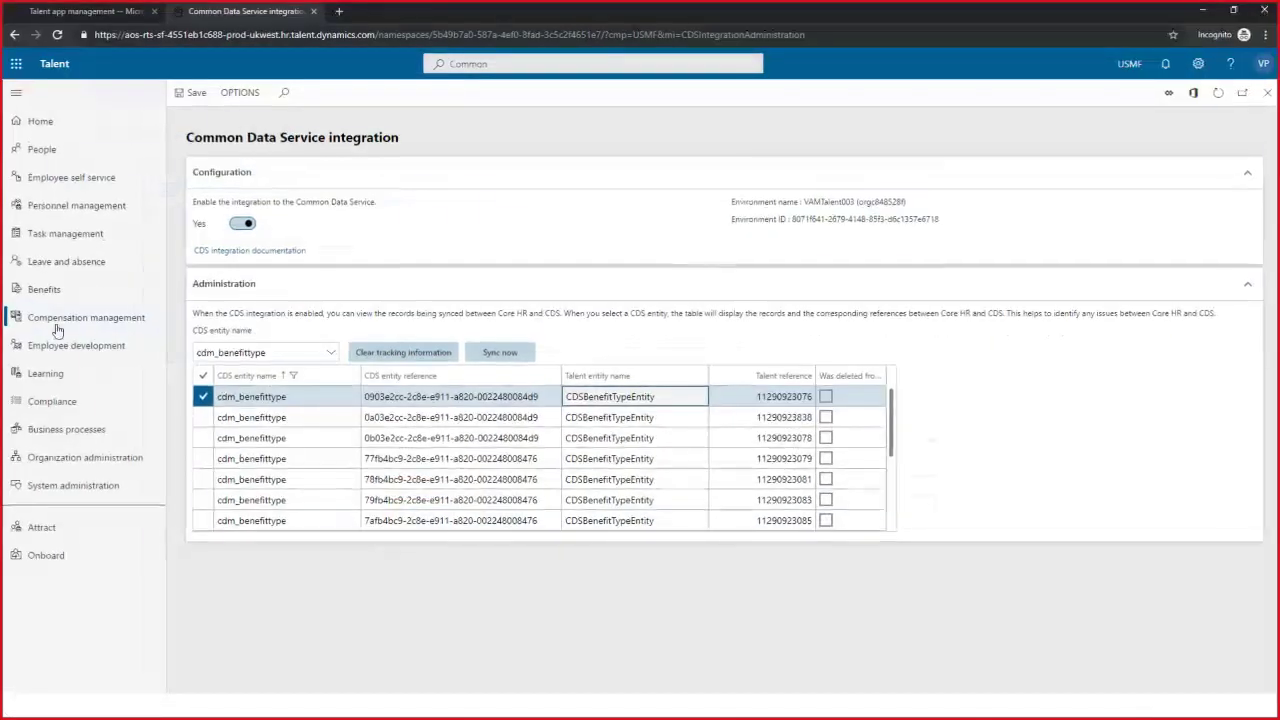
Back in Talent, search for "Custom" and open the Custom fields page from the System administration setup.
left_click(504, 65)
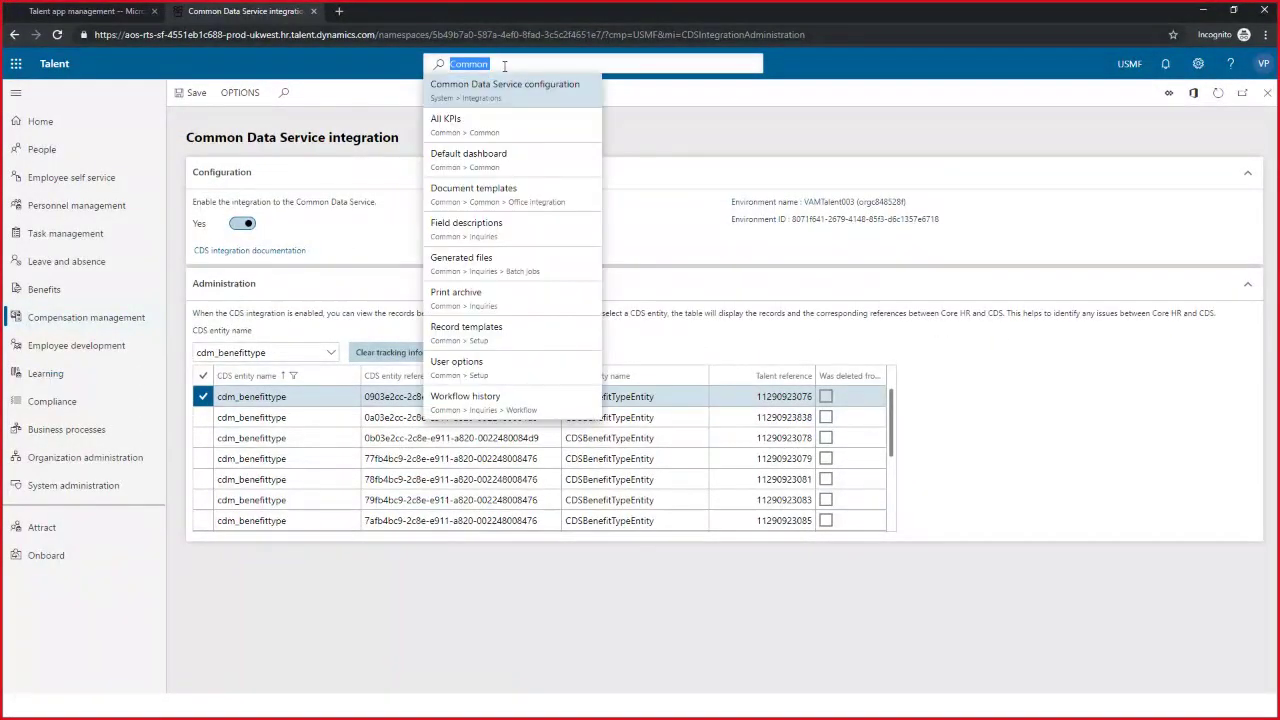
left_click(512, 59)
key("BackSpace")
key("BackSpace")
key("BackSpace")
type("ustom")
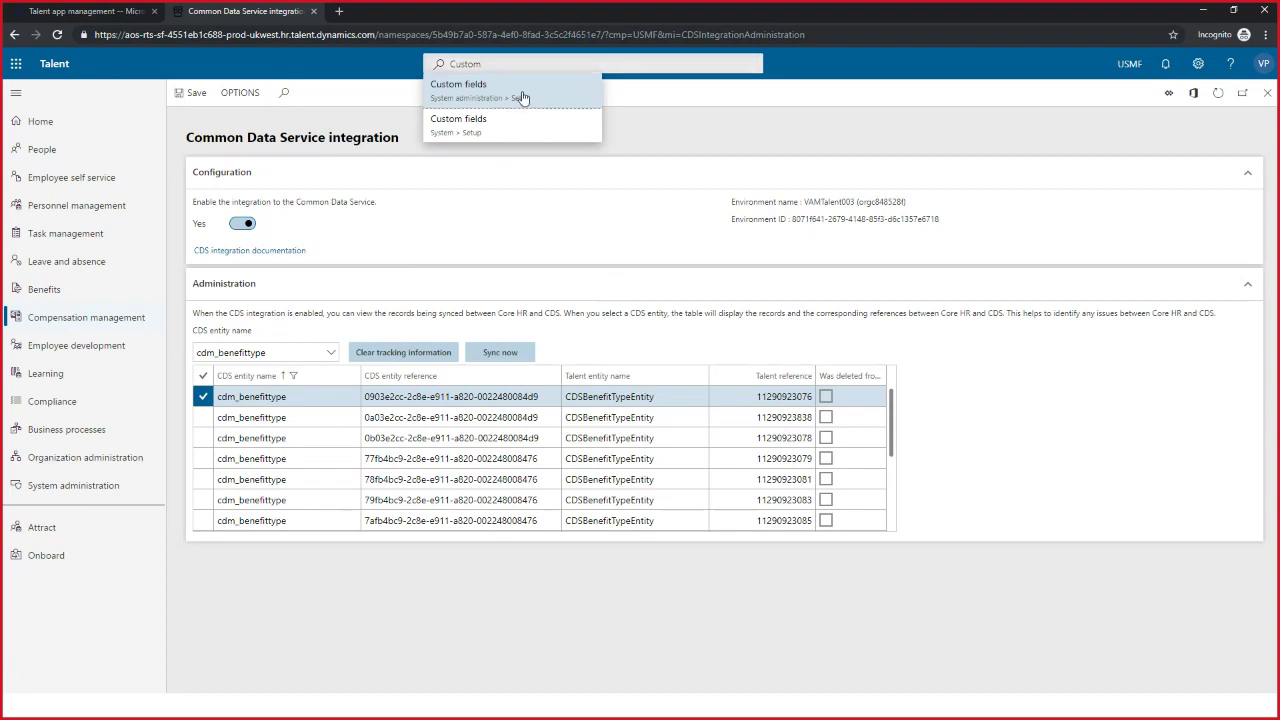
left_click(523, 90)
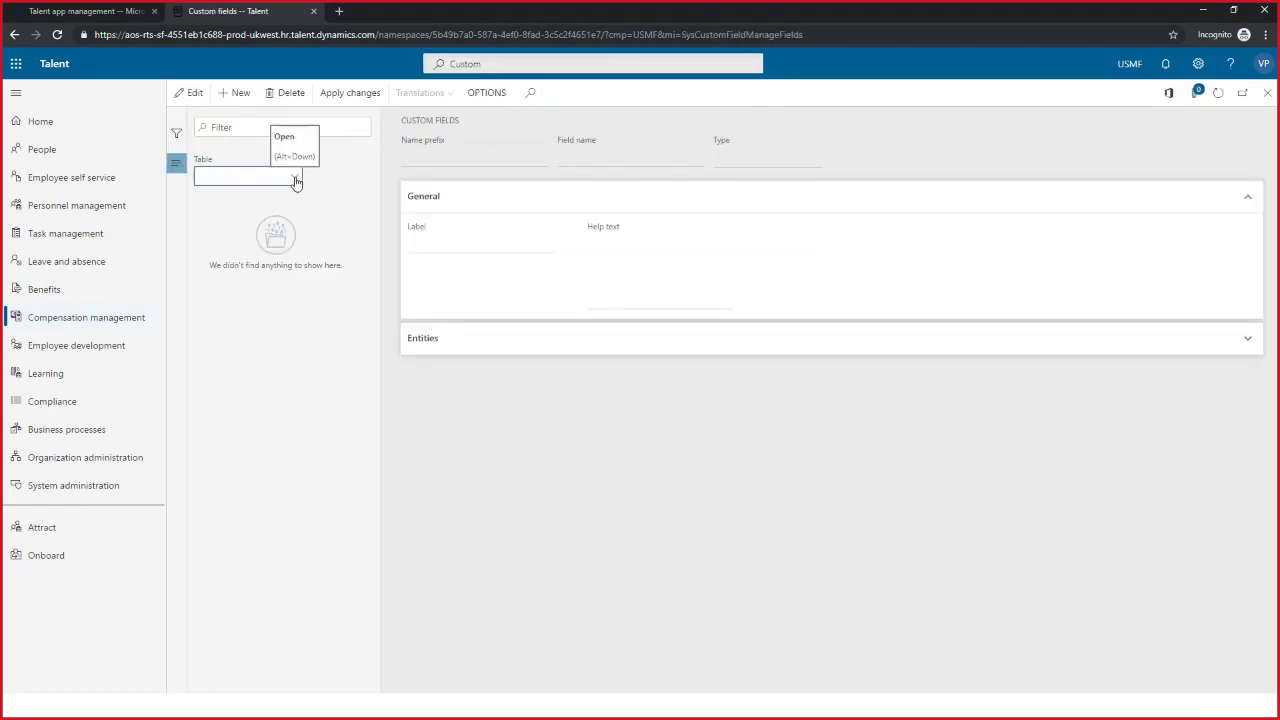
List the custom fields of the HcmWorker table, expand the PastEmployee field's entities and put the record in edit mode.
left_click(294, 178)
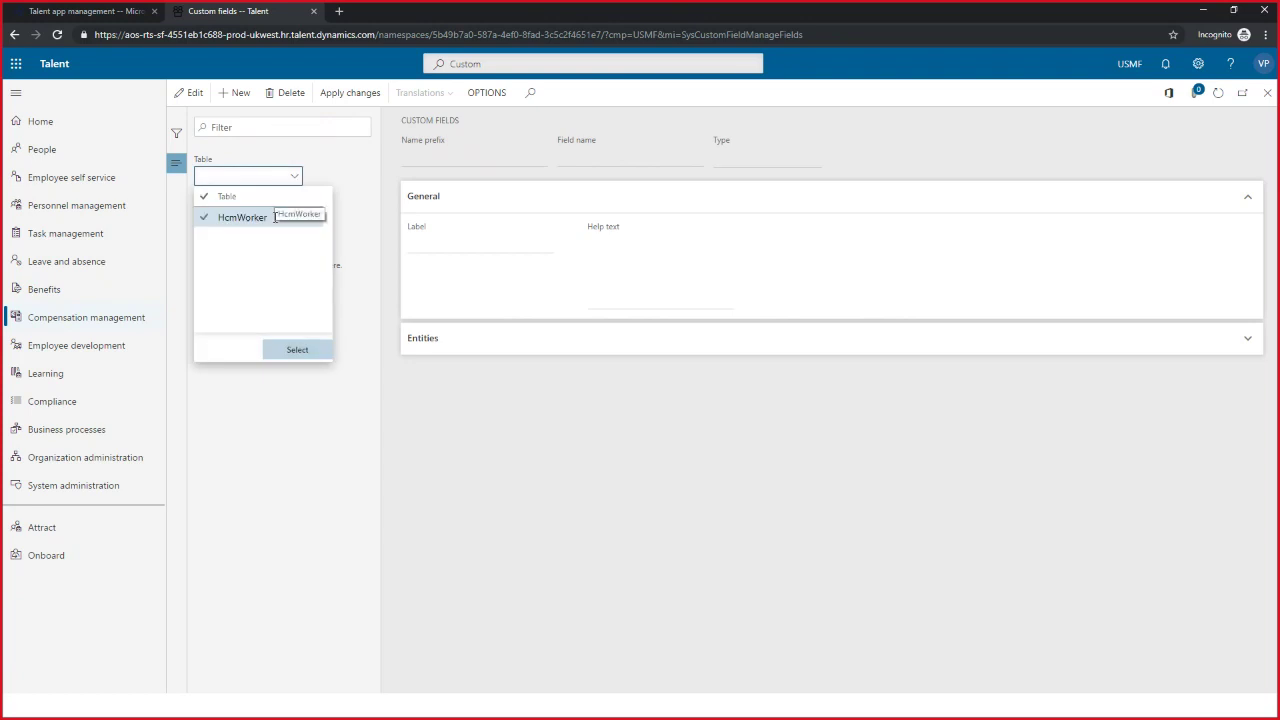
left_click(264, 217)
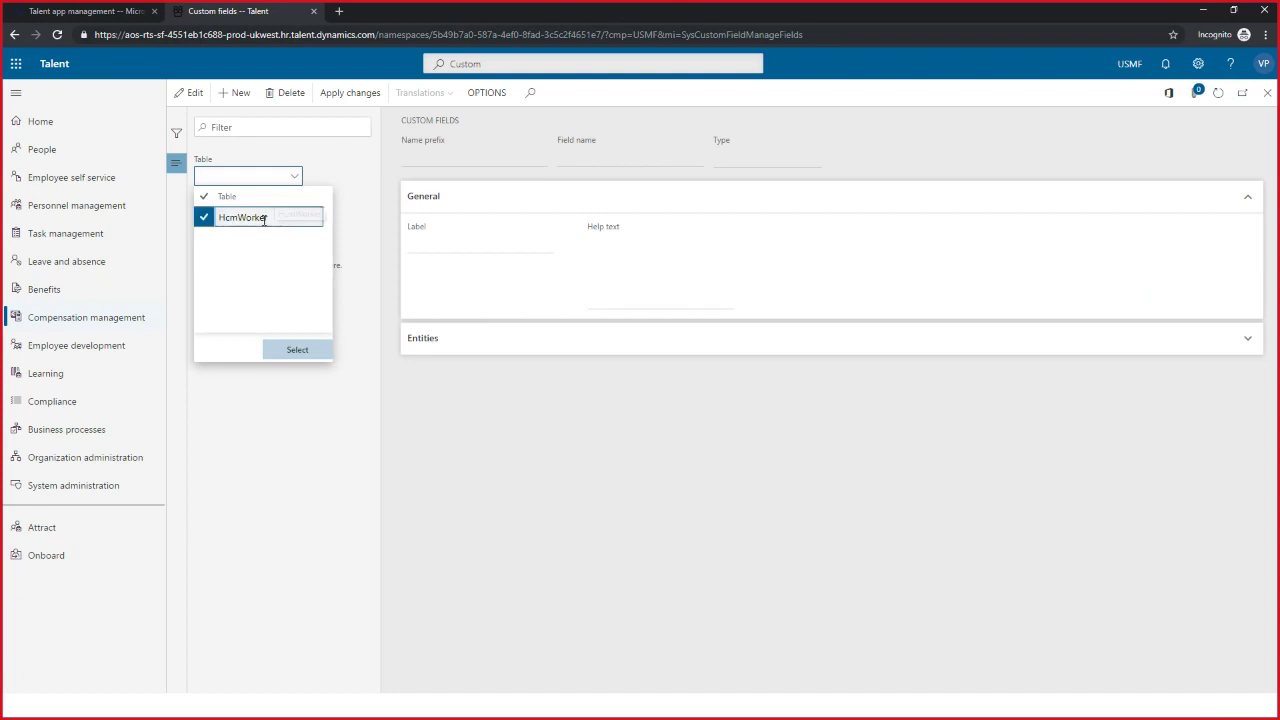
left_click(297, 350)
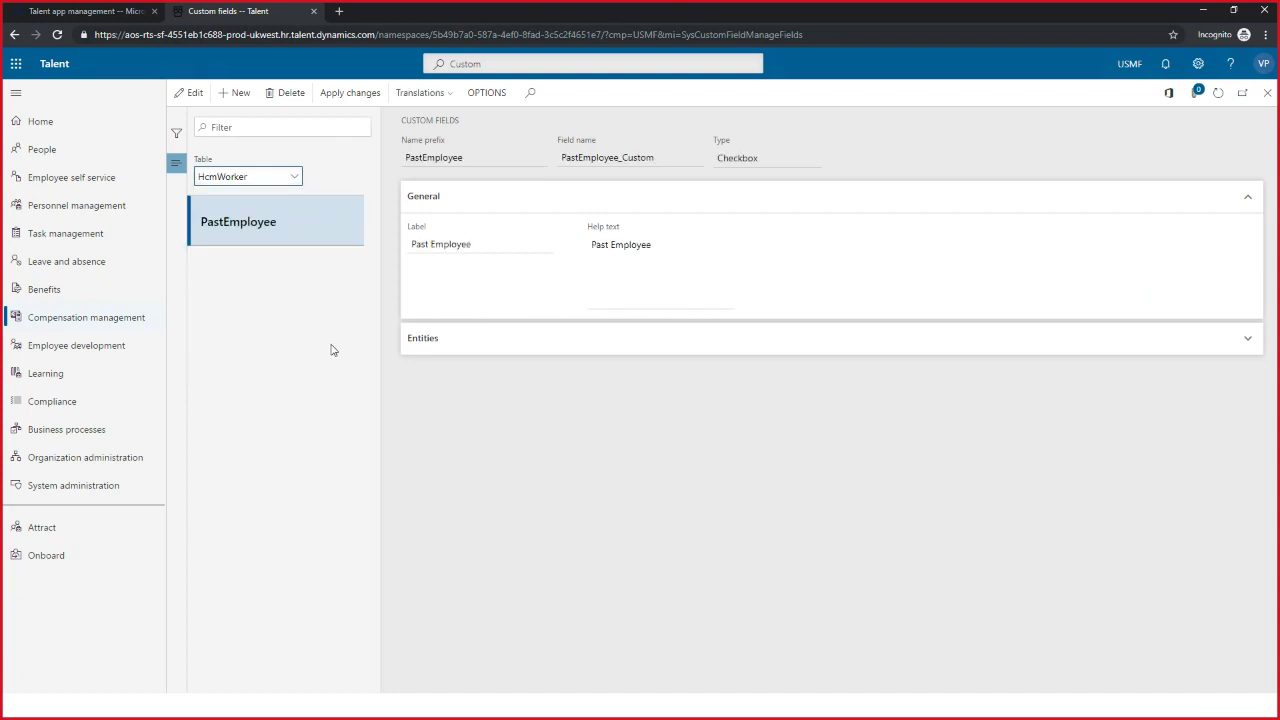
left_click(317, 226)
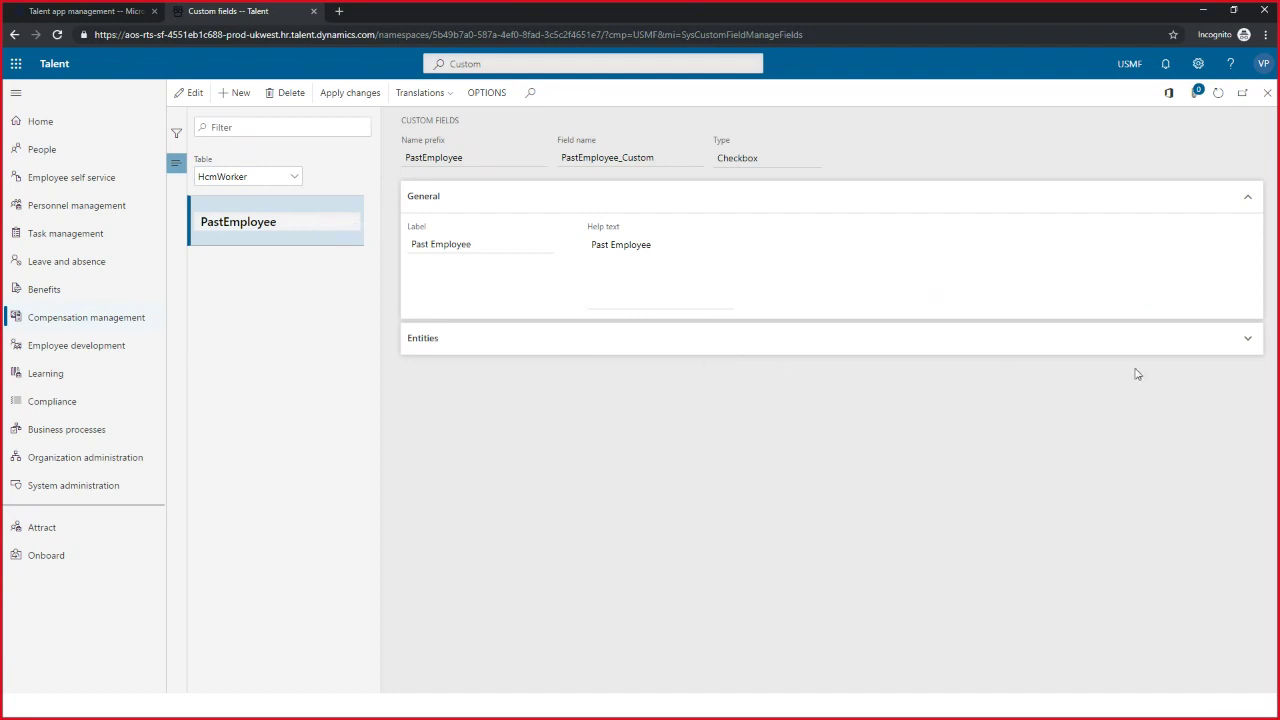
left_click(1248, 341)
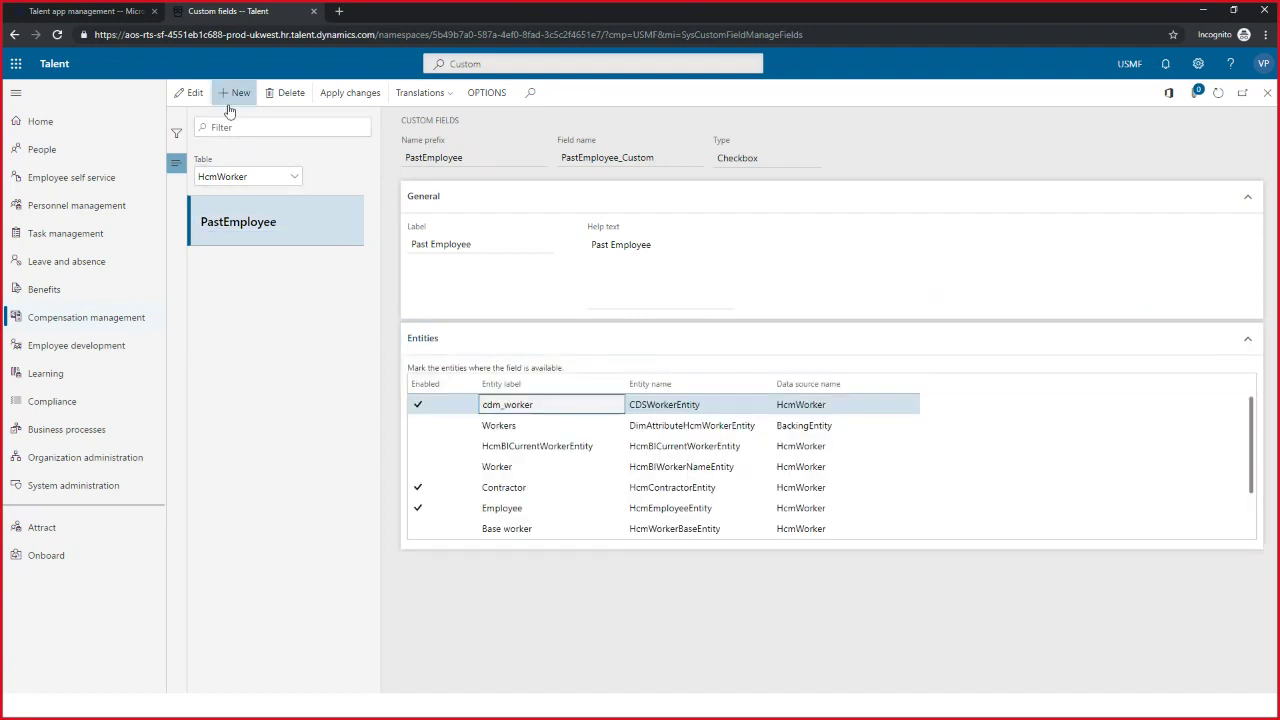
left_click(193, 96)
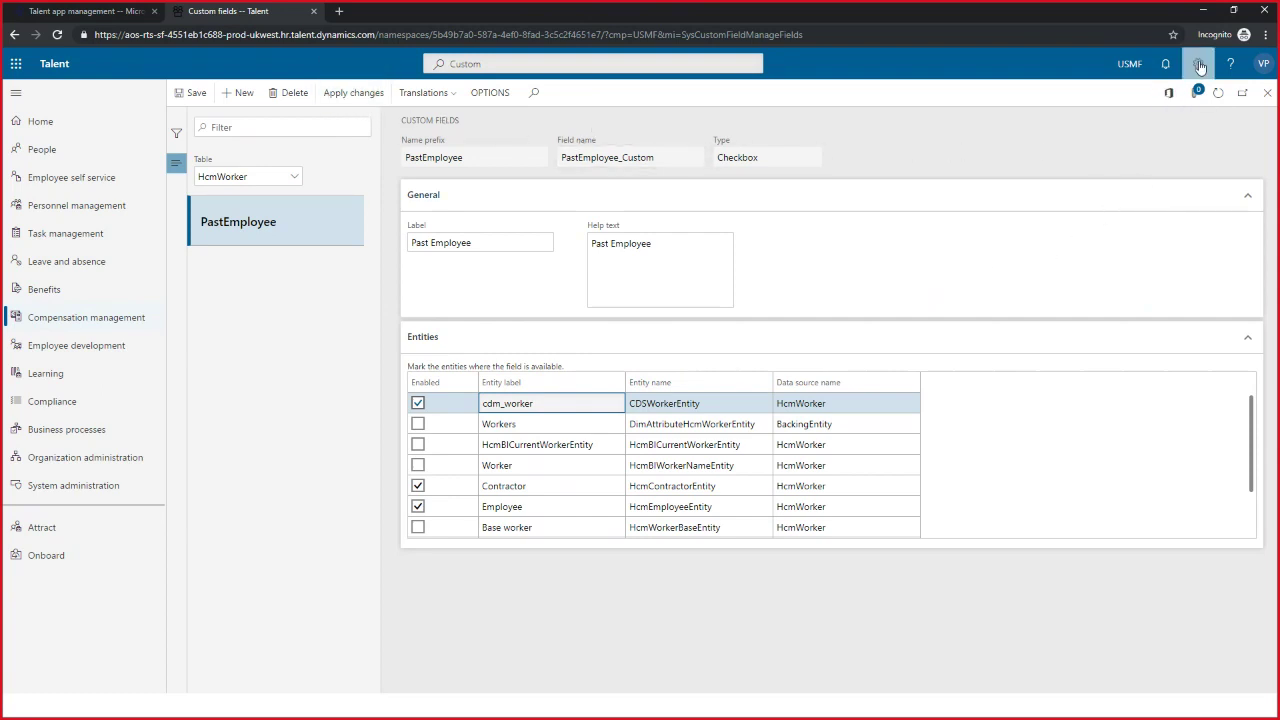
Switch to the presentation and advance to the slide on entities supporting custom fields in CDS.
left_click(1201, 12)
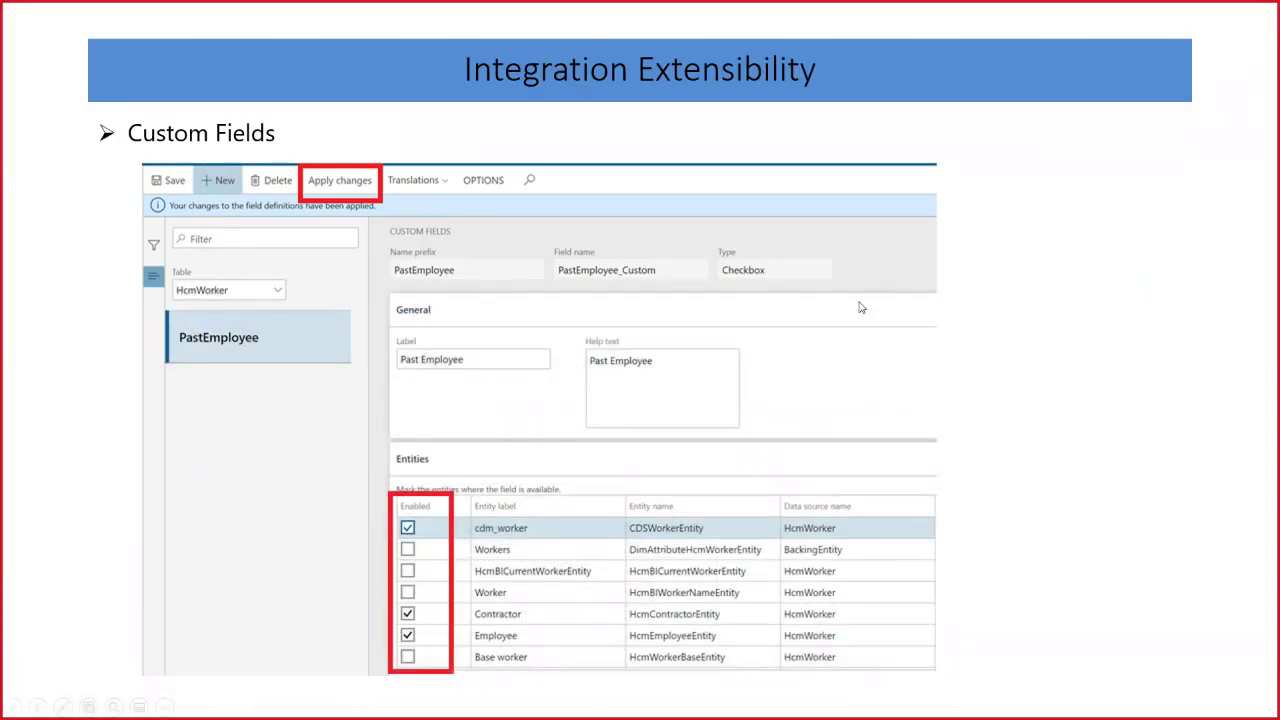
key("Right")
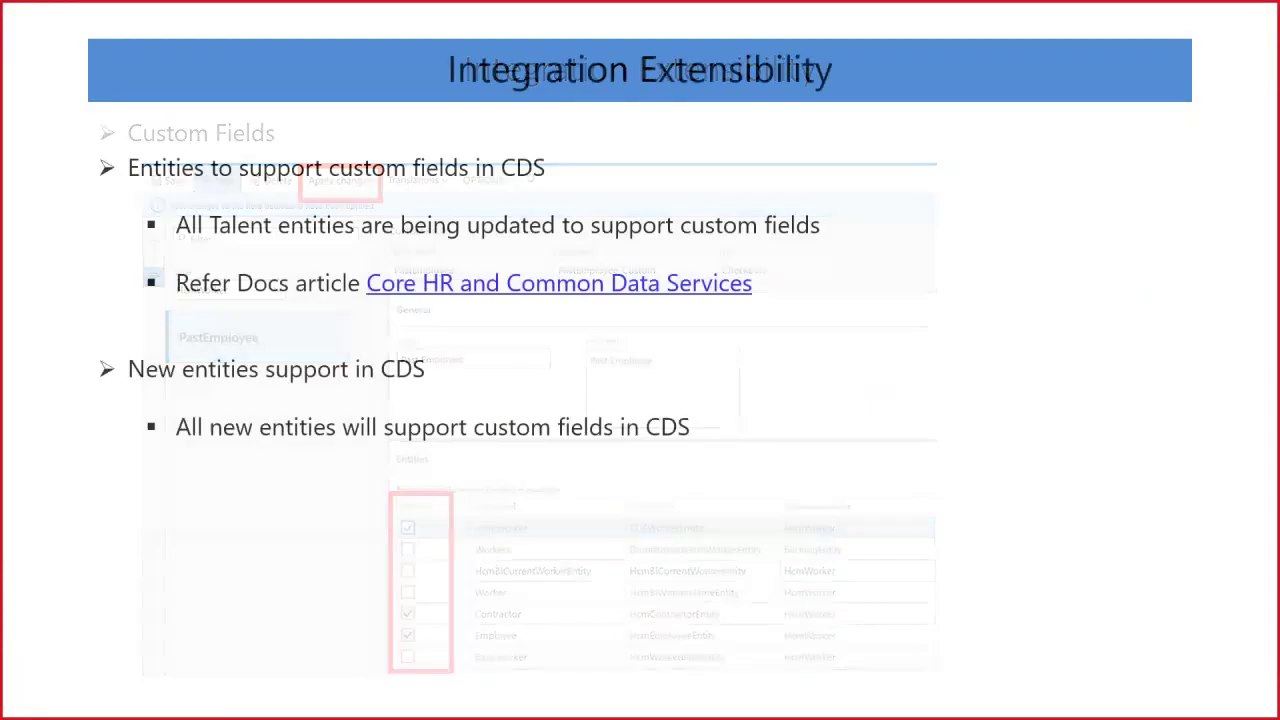